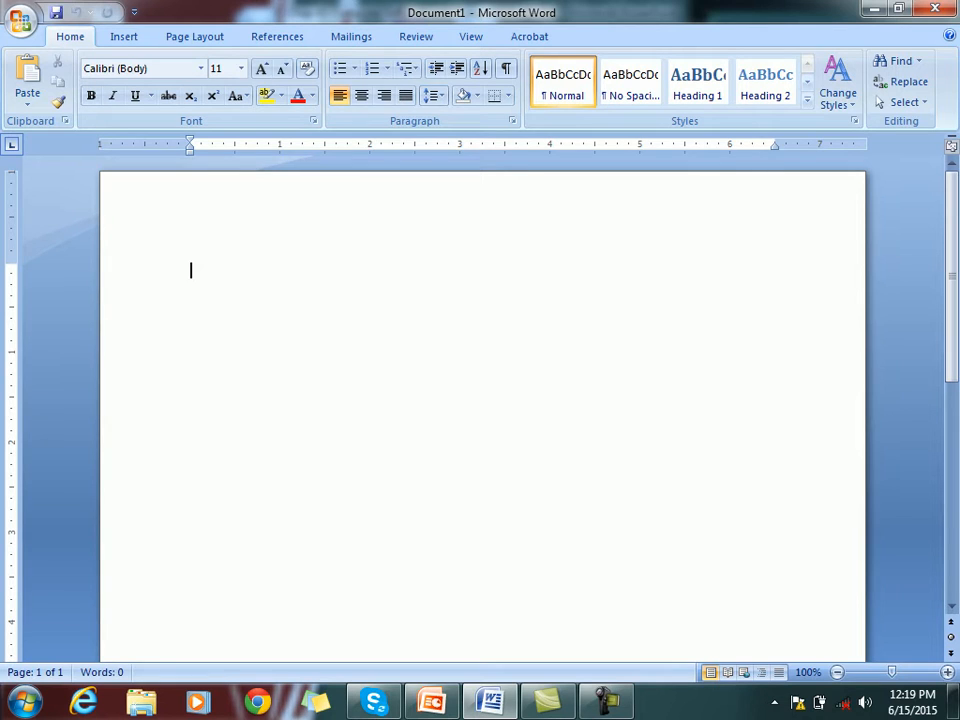
Generate sample text with =rand(), then undo it
type("=rand()")
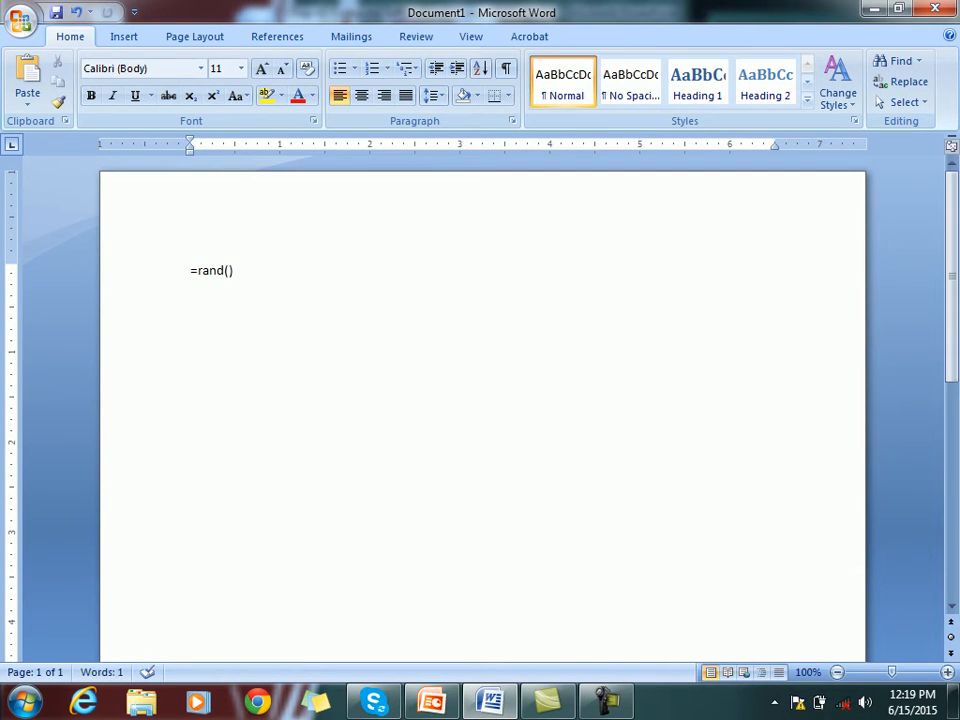
key("Return")
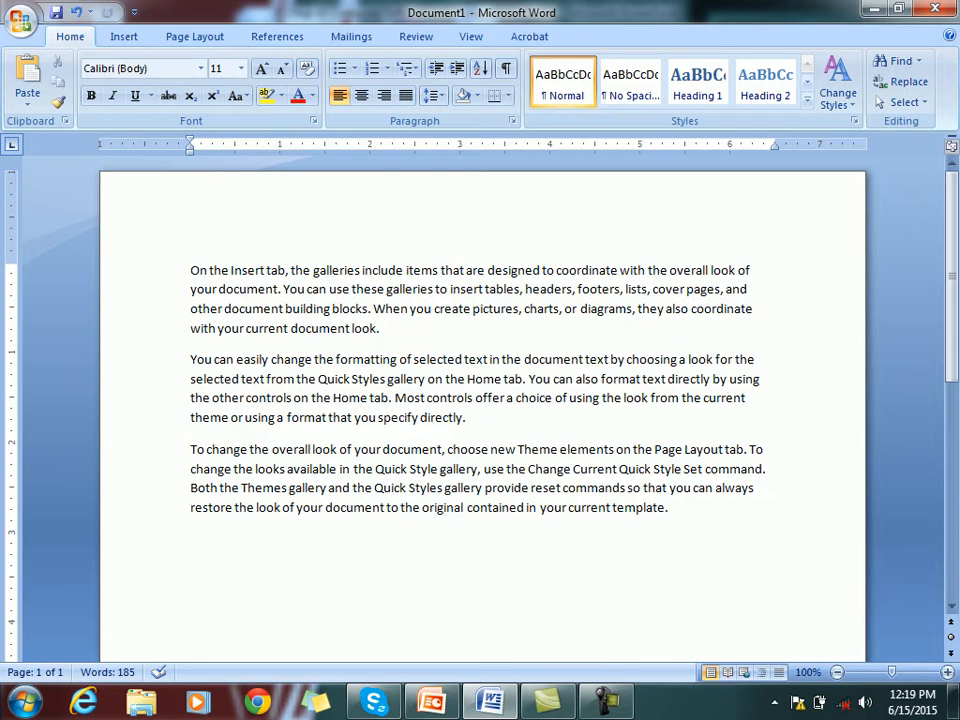
key("ctrl+z")
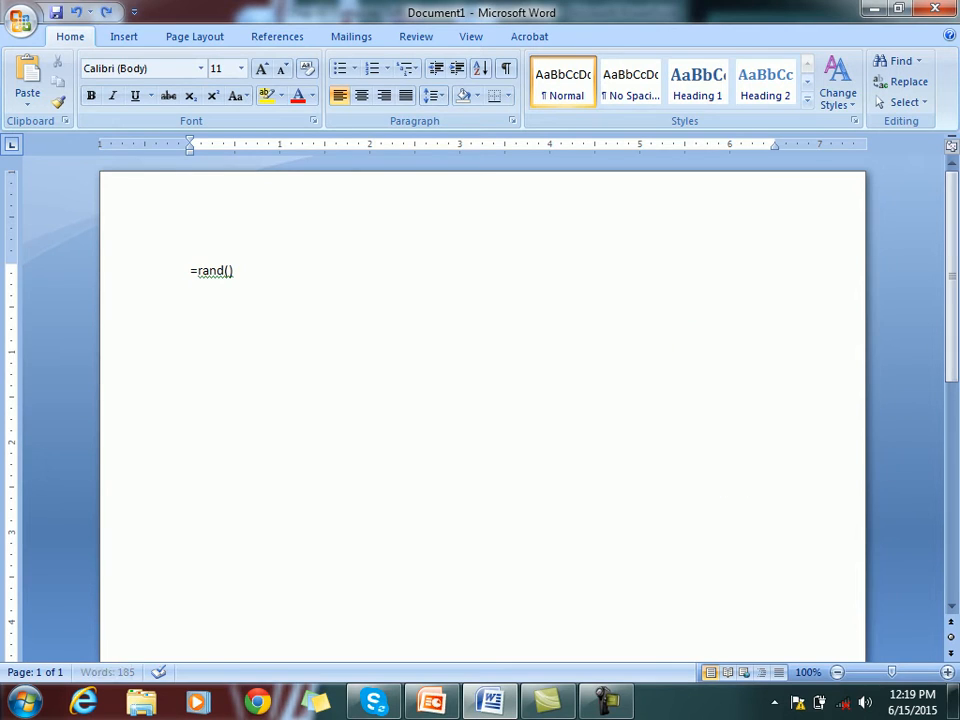
key("ctrl+z")
Change the formula to =rand(6) to produce six sample paragraphs
key("Left")
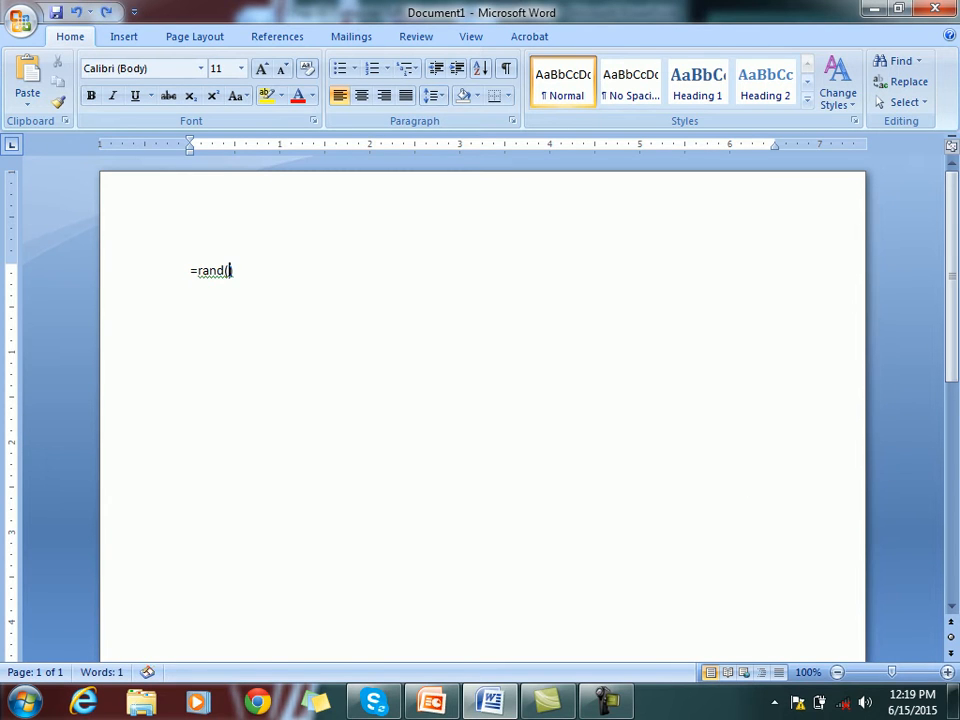
type("6")
key("End")
key("Return")
Insert an empty line above the first paragraph
key("Up")
key("Up")
key("Up")
key("Up")
key("Up")
key("Up")
key("Up")
key("Up")
key("Up")
key("Up")
key("Up")
key("Up")
key("Up")
key("Up")
key("Up")
key("Up")
key("Up")
key("Up")
key("Up")
key("Up")
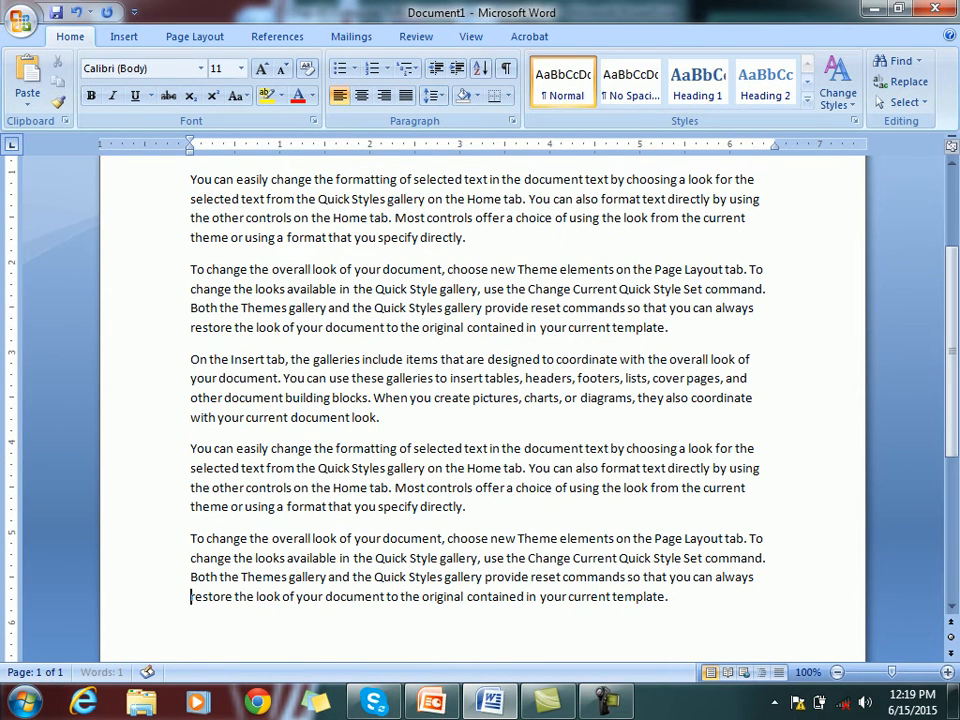
key("Up")
key("Up")
key("Up")
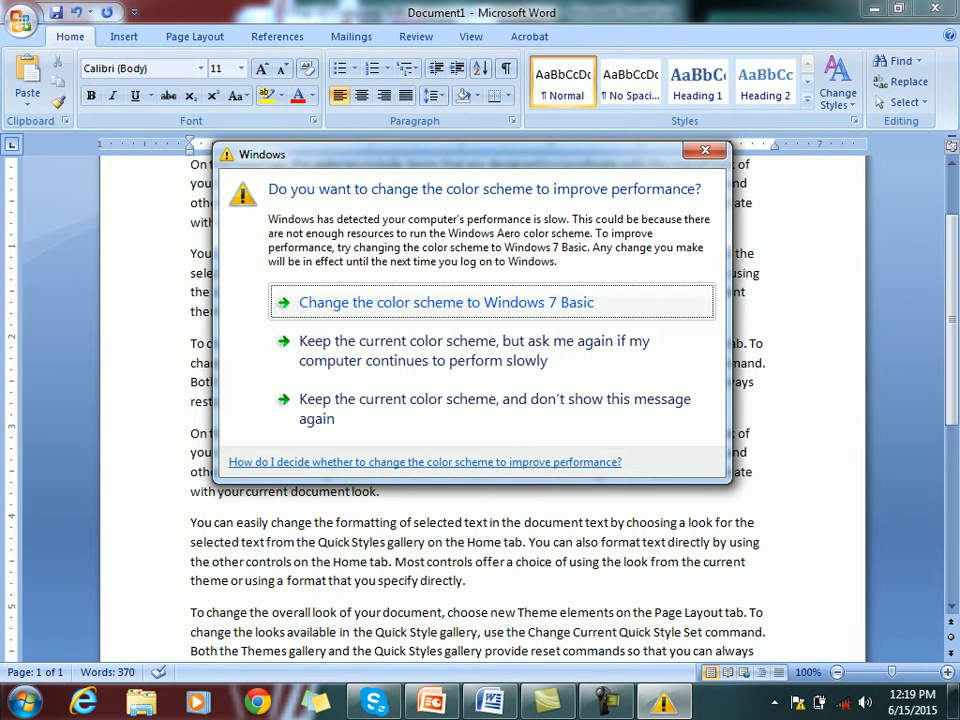
key("alt+Tab")
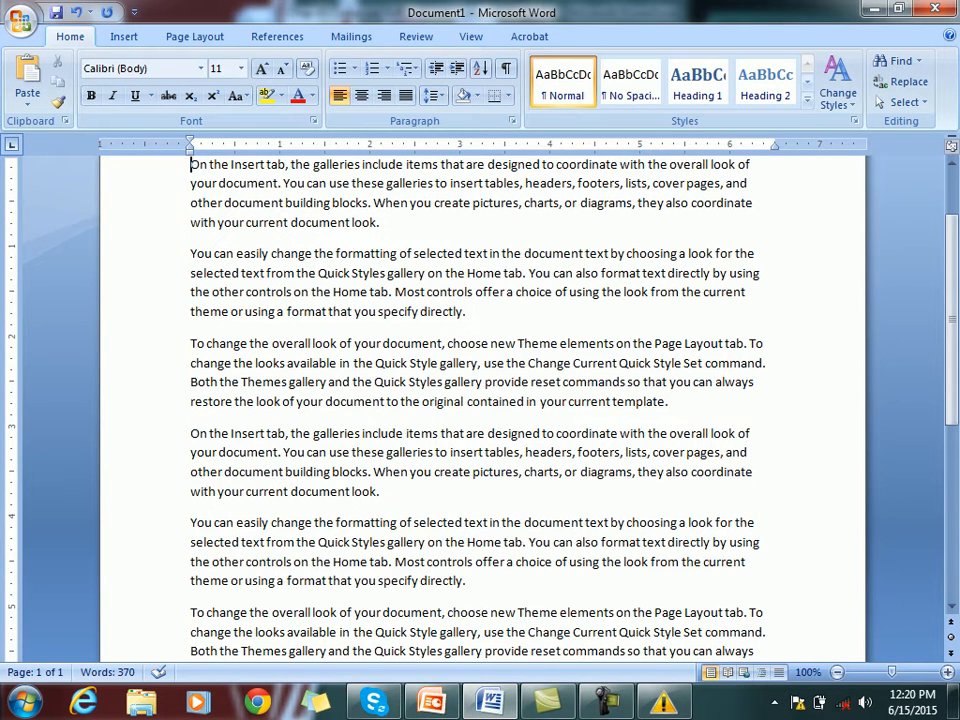
key("Return")
key("Up")
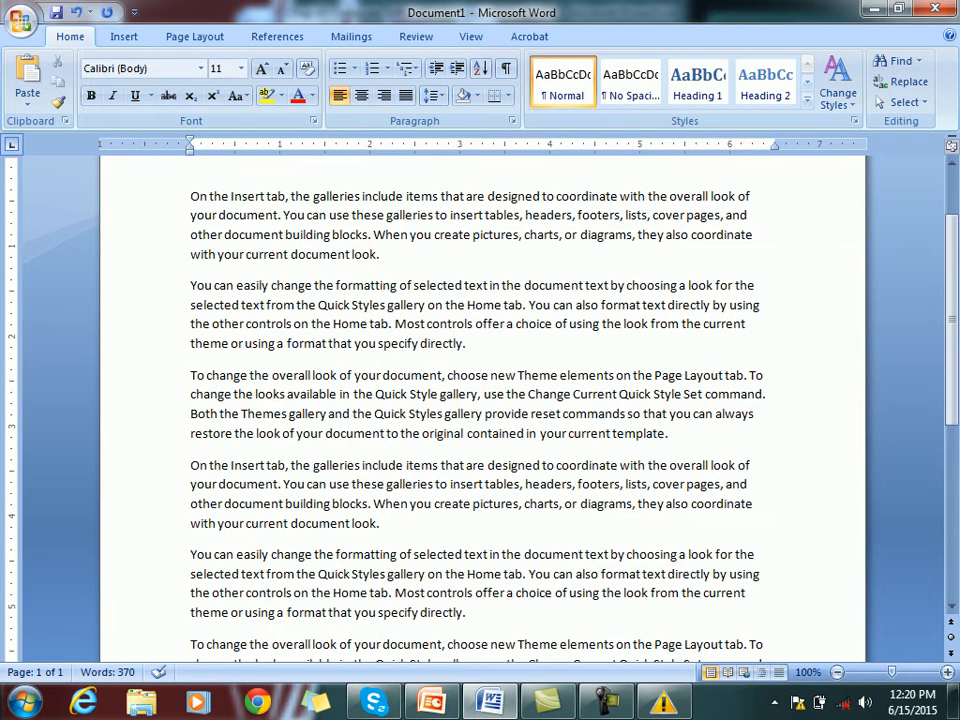
Browse the Office menu's Save As choices without saving
key("alt+f")
key("Down")
key("Down")
key("Down")
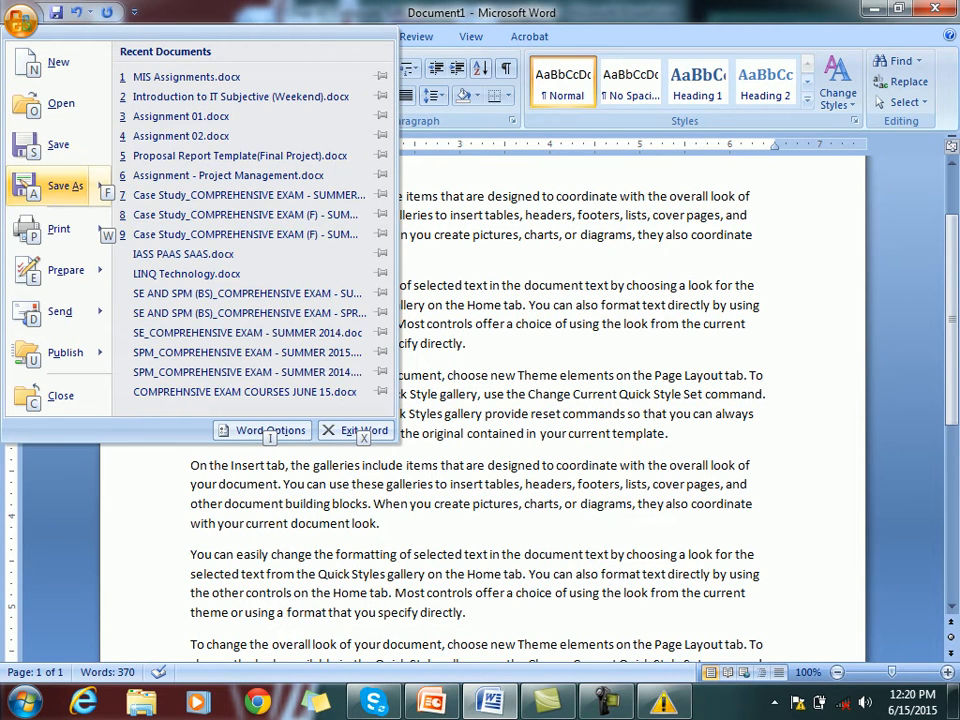
key("Right")
key("Escape")
key("Escape")
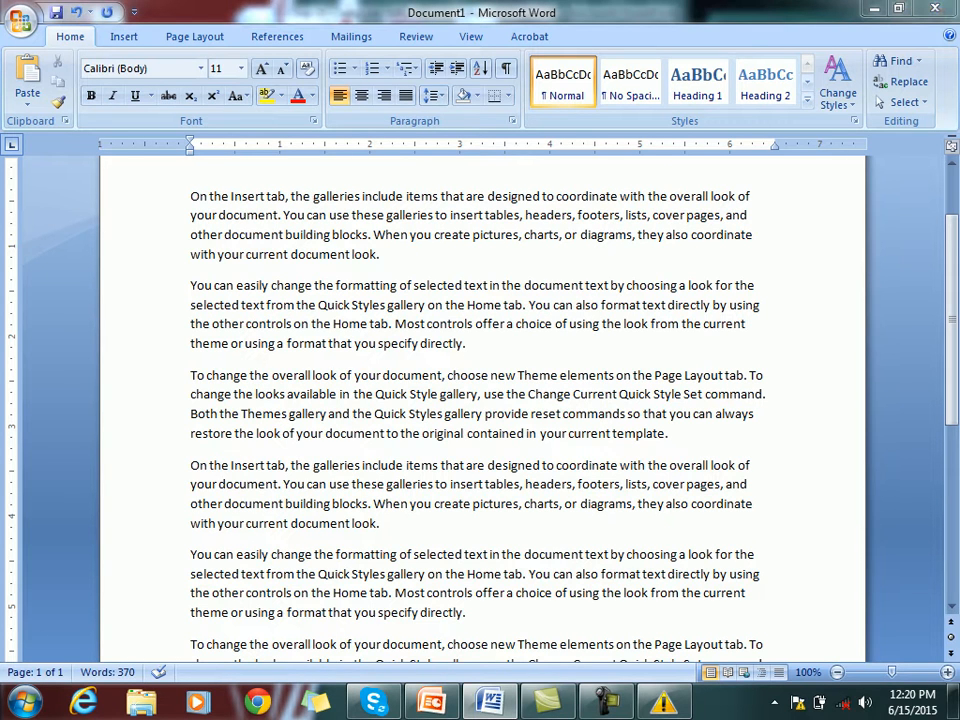
Create a new Mail Merge folder on the Desktop and open it
key("F12")
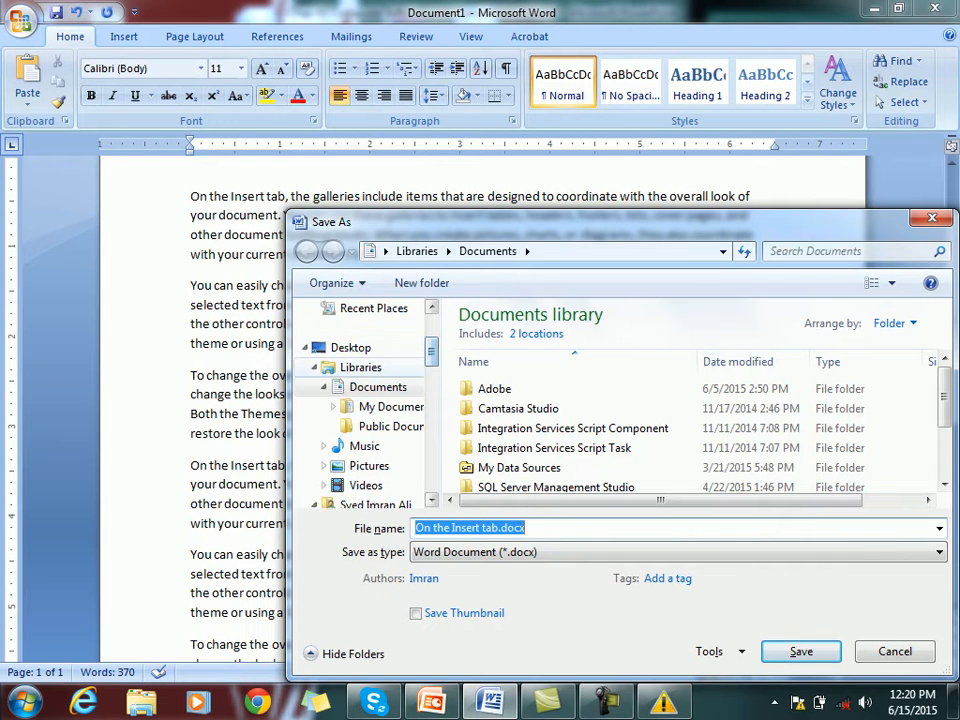
left_click(351, 348)
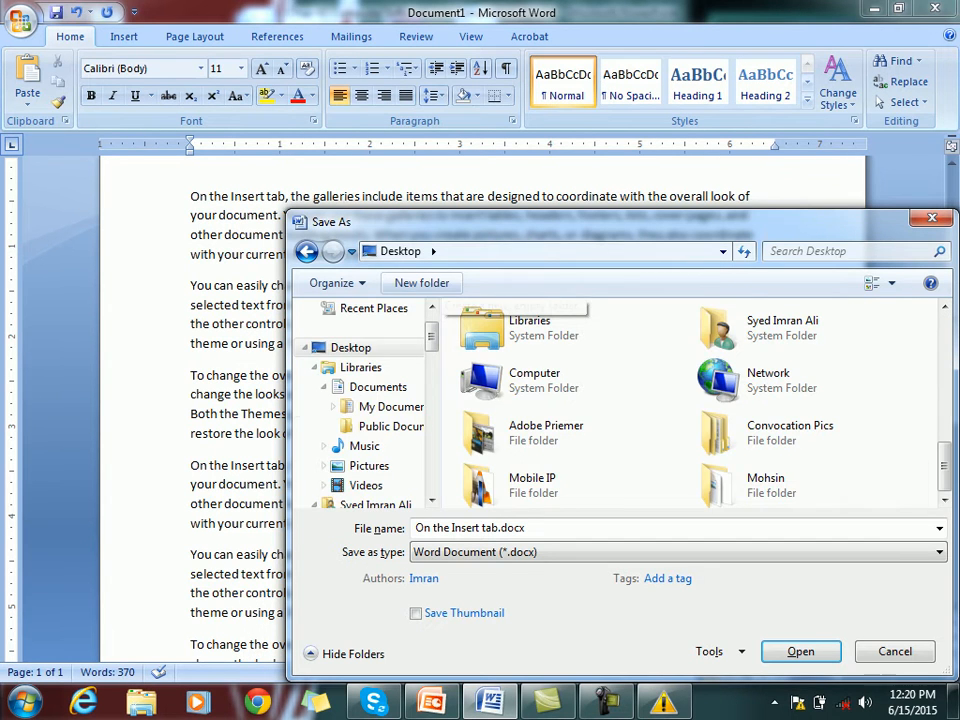
left_click(421, 283)
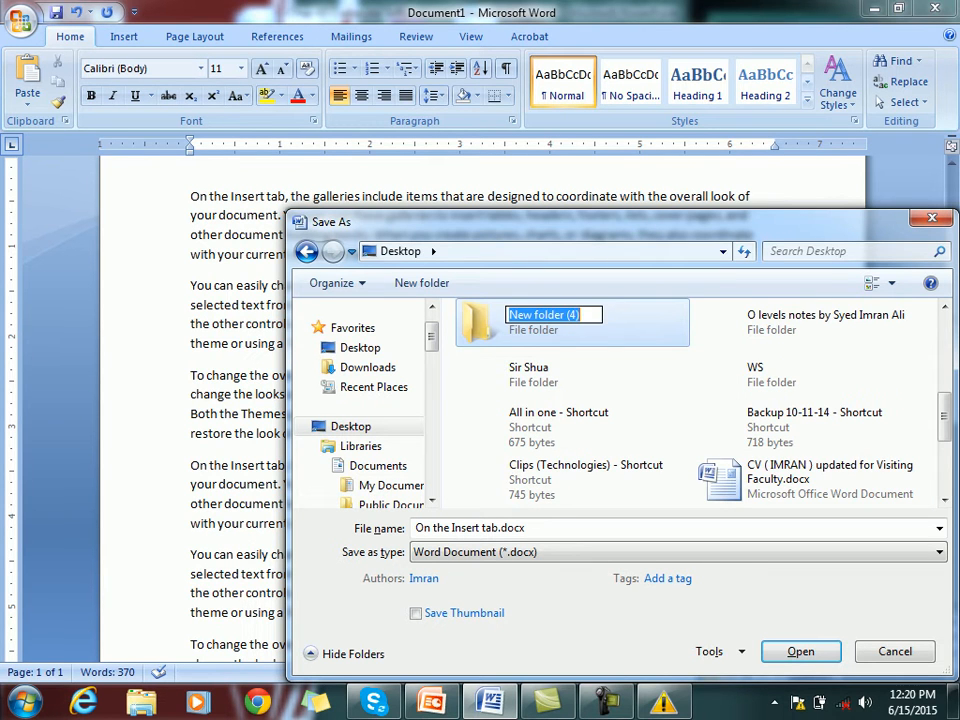
type("Mail Merge")
key("Return")
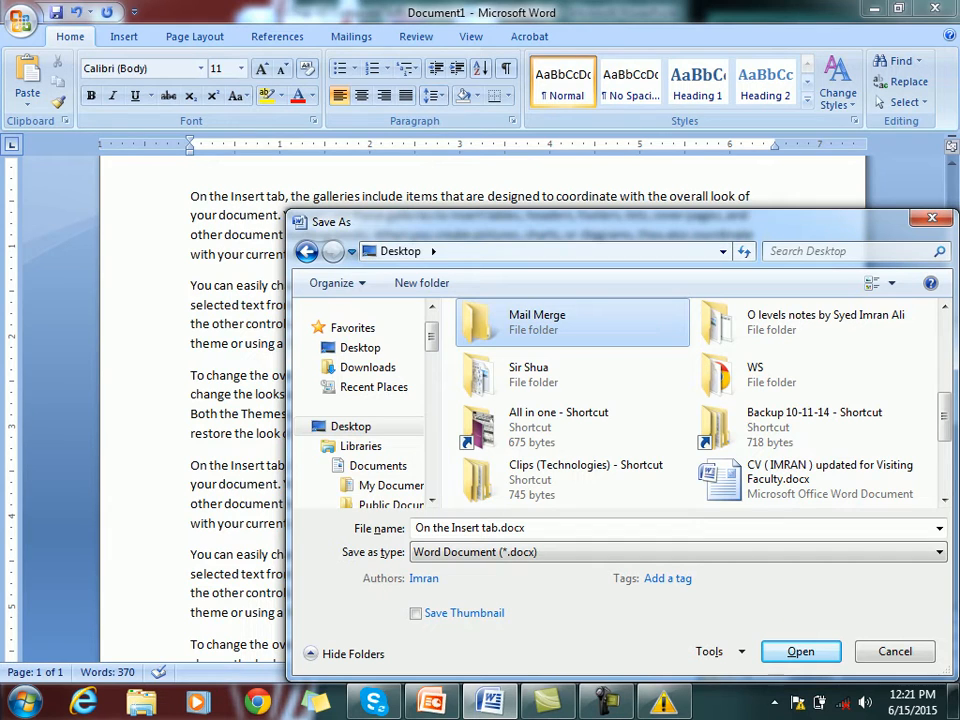
key("Return")
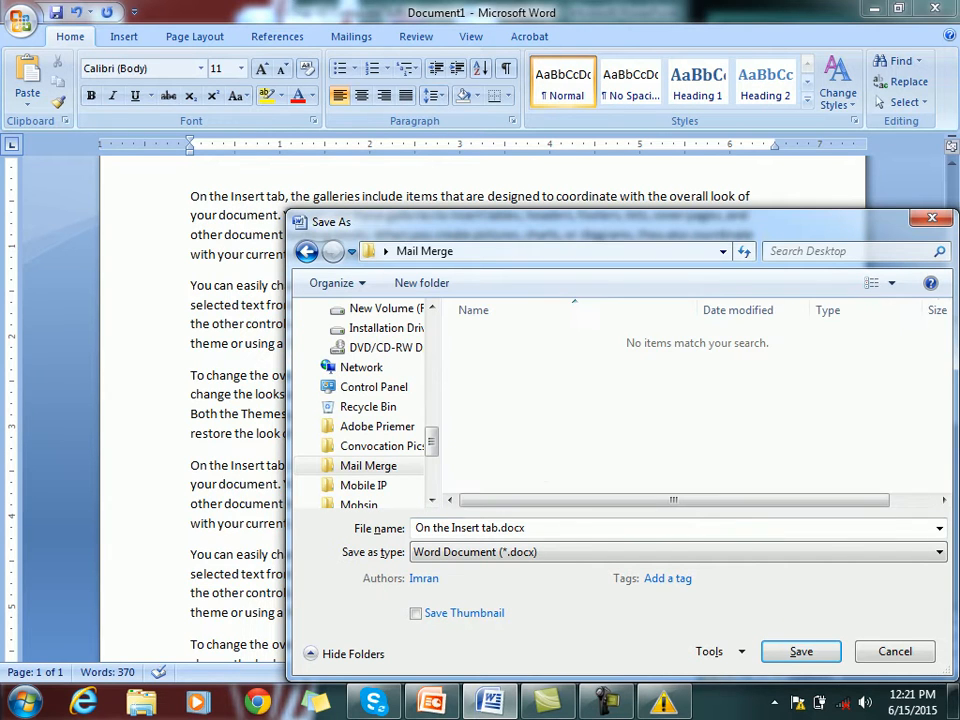
Save the document there as main.docx
key("Tab")
key("Left")
key("Left")
key("Left")
key("Left")
key("Left")
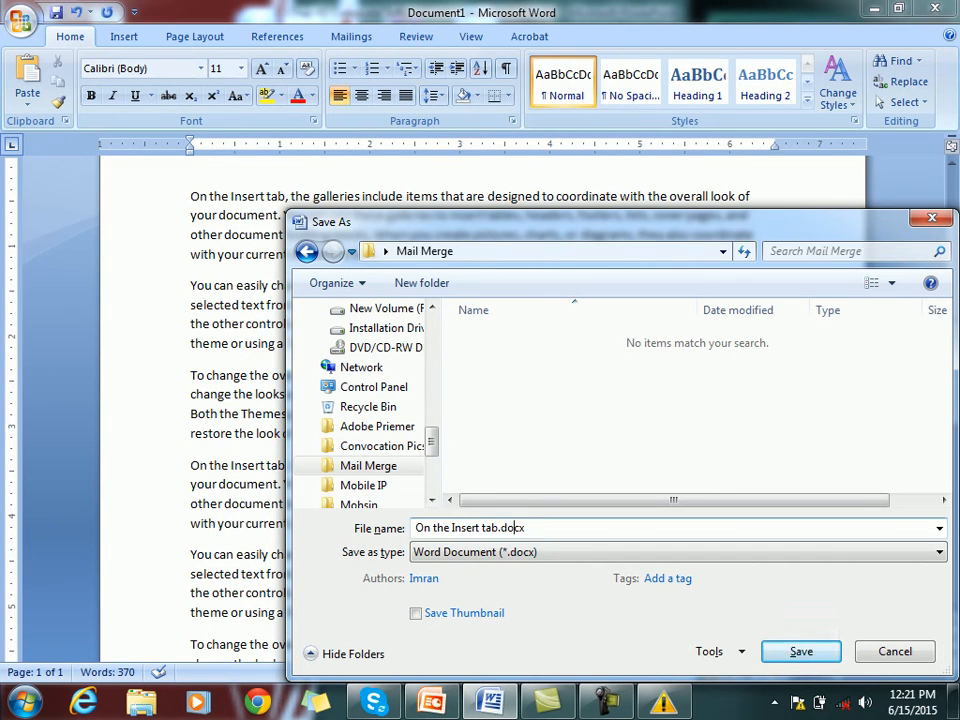
key("shift+Left")
key("shift+Left")
key("shift+Left")
key("shift+Left")
key("shift+Left")
key("shift+Left")
key("shift+Left")
key("shift+Left")
key("shift+Left")
key("shift+Left")
key("shift+Left")
key("shift+Left")
key("shift+Left")
key("shift+Left")
key("shift+Left")
key("shift+Left")
key("shift+Left")
type("main")
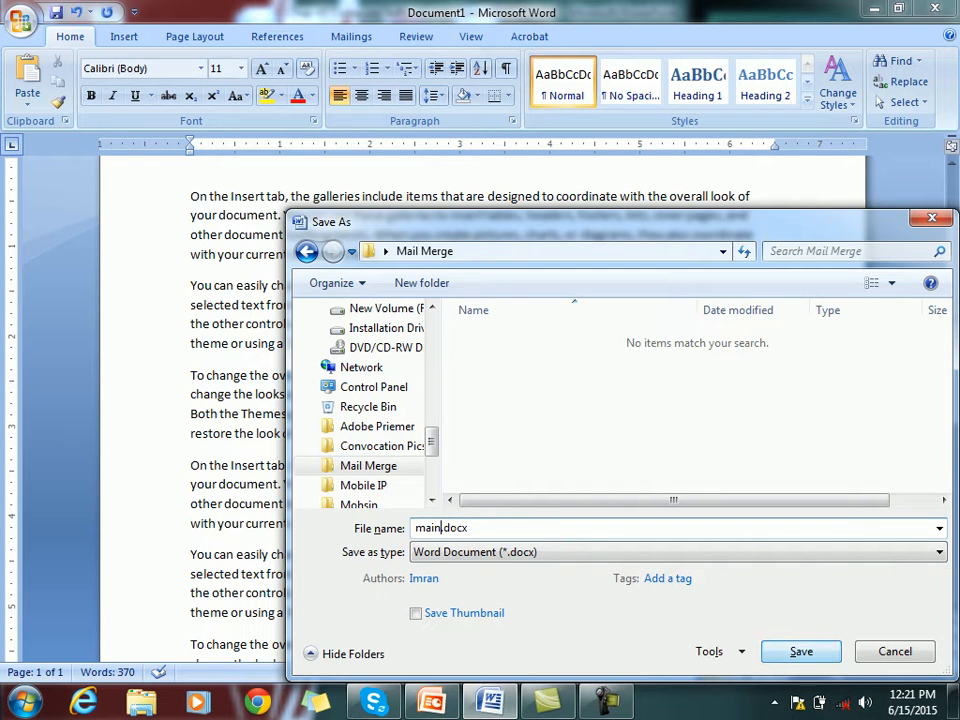
key("Return")
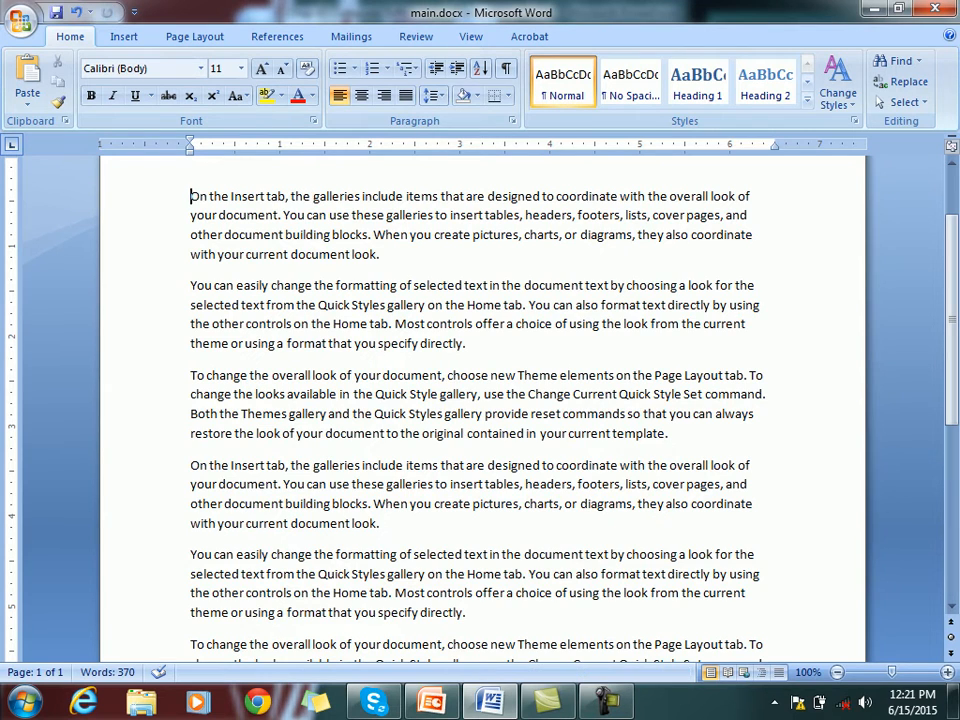
Add two more blank lines at the top of the document
key("Return")
key("Up")
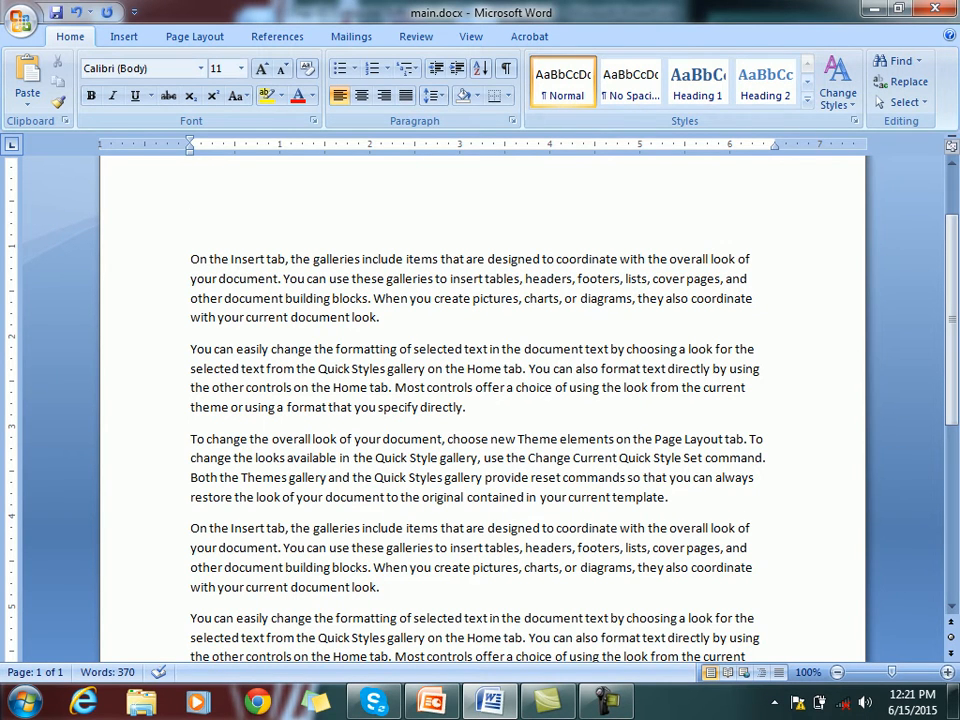
key("Return")
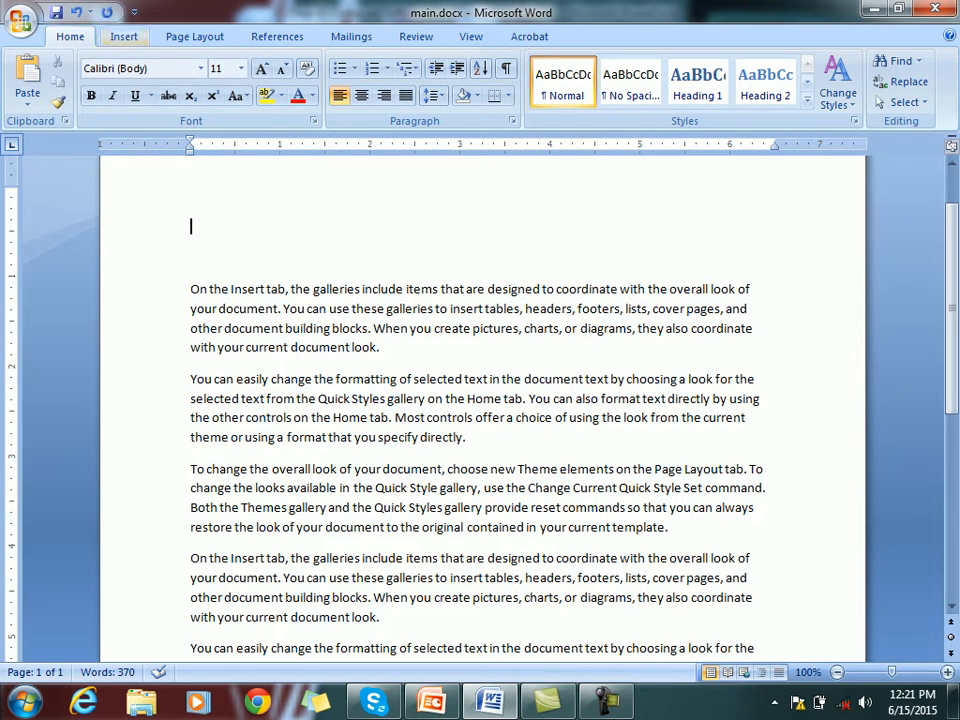
Look through the Insert and Page Layout tools, ending on the Mailings tools
left_click(124, 36)
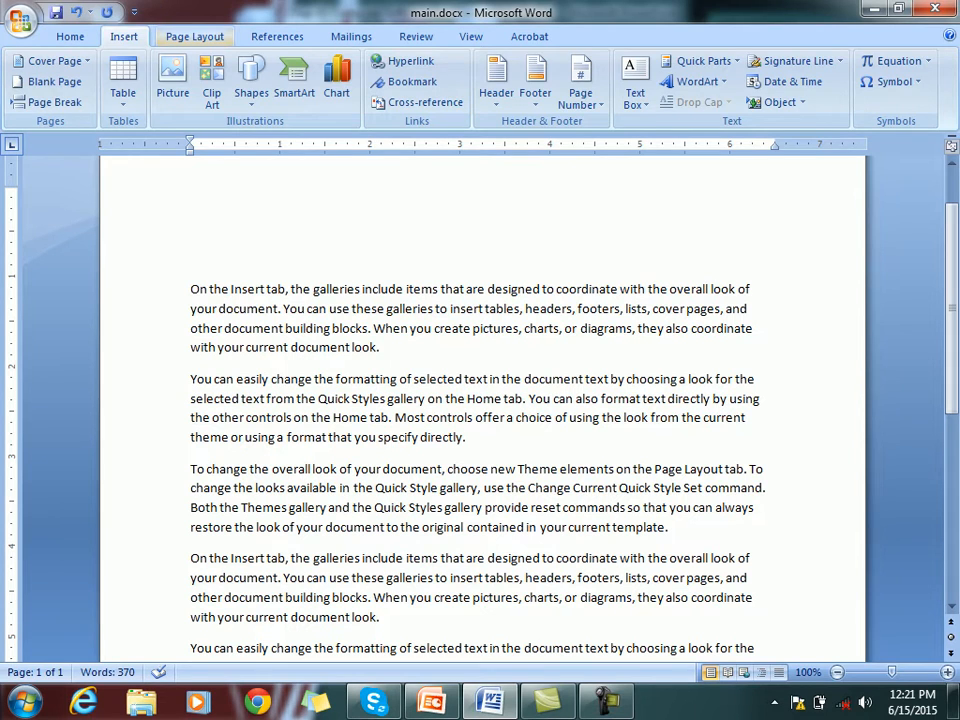
left_click(195, 36)
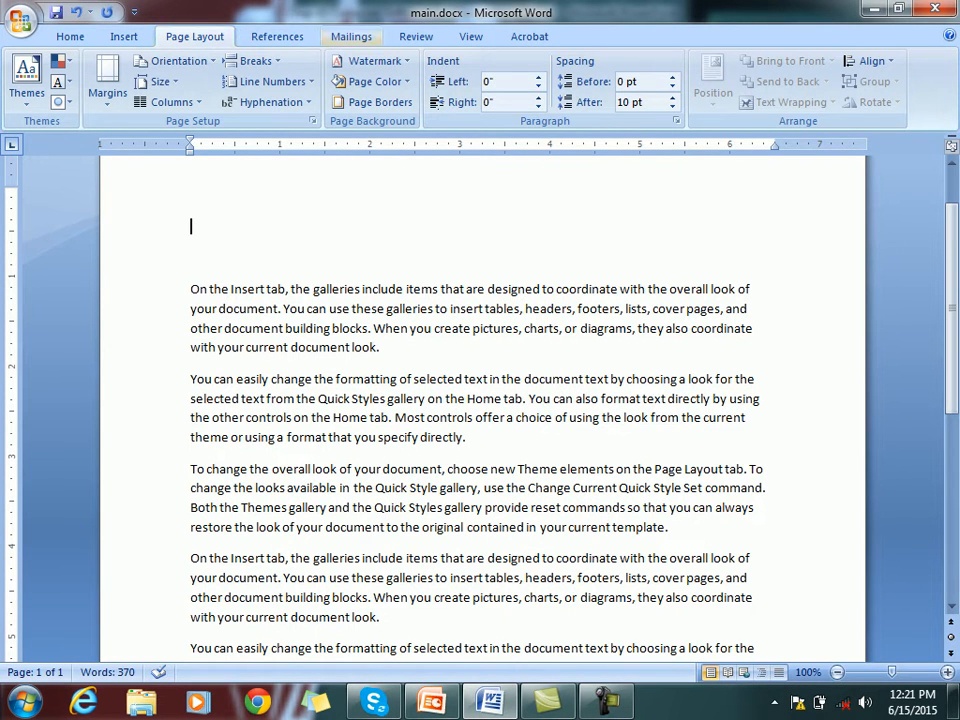
left_click(351, 36)
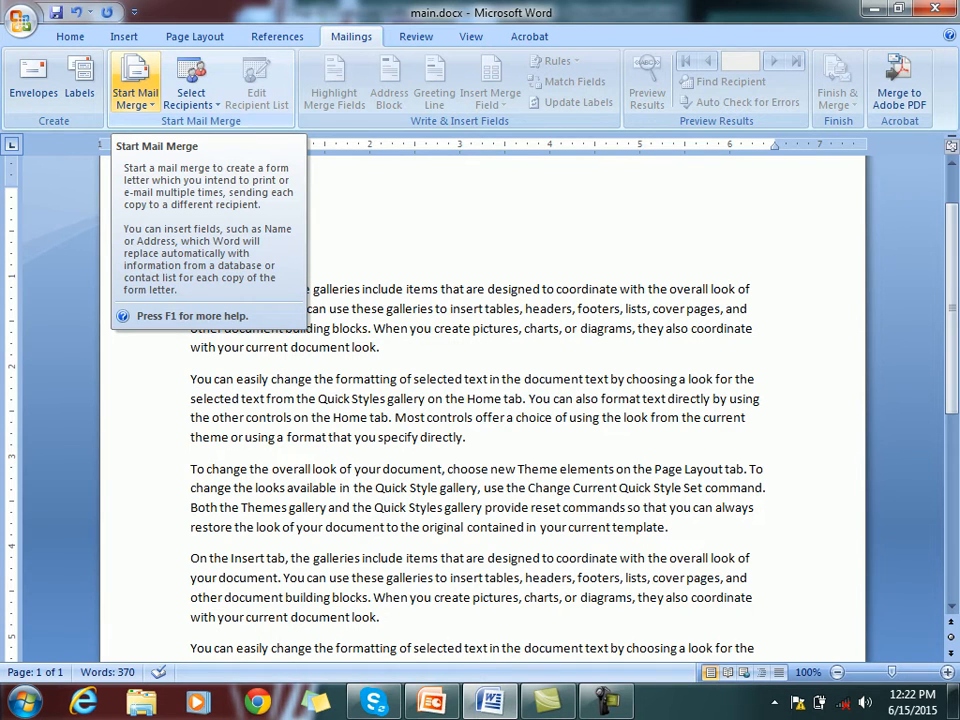
Launch the Step by Step Mail Merge Wizard from Start Mail Merge
left_click(135, 95)
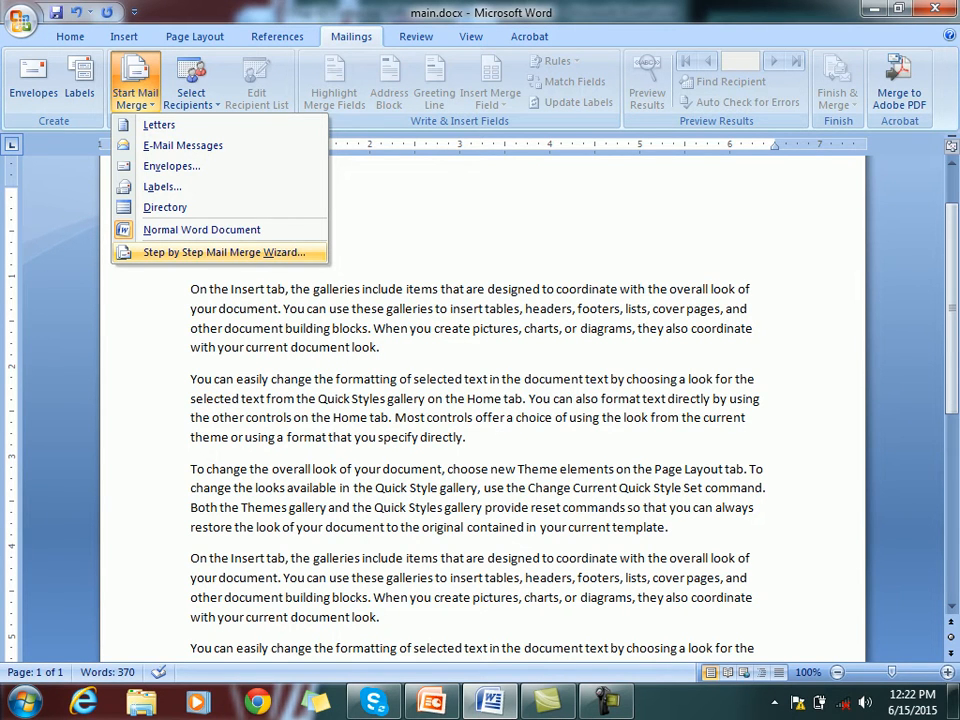
left_click(224, 252)
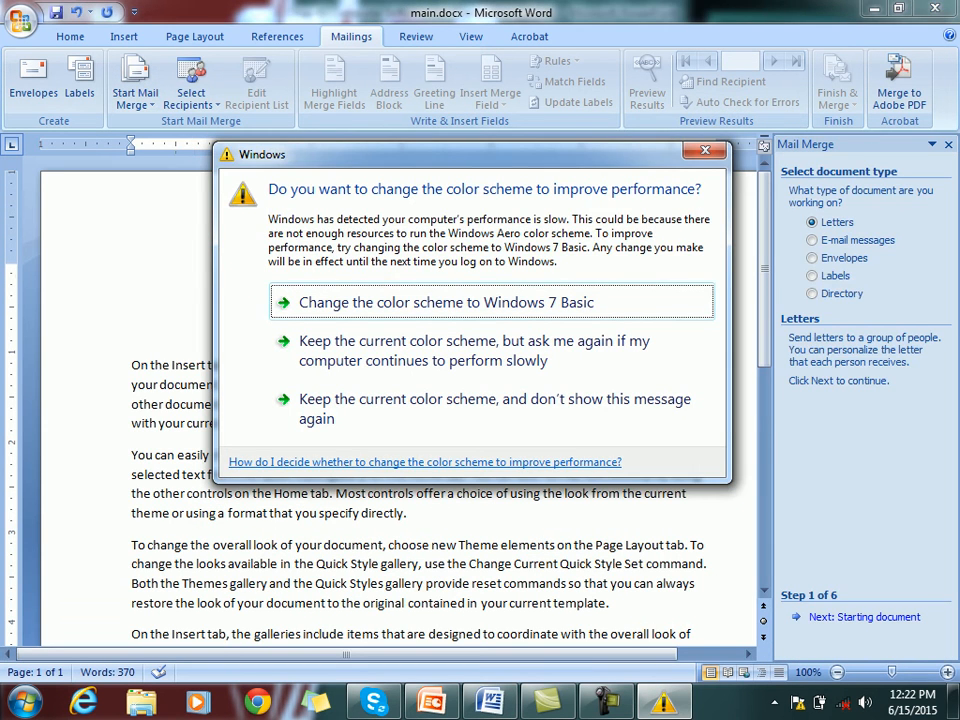
key("Escape")
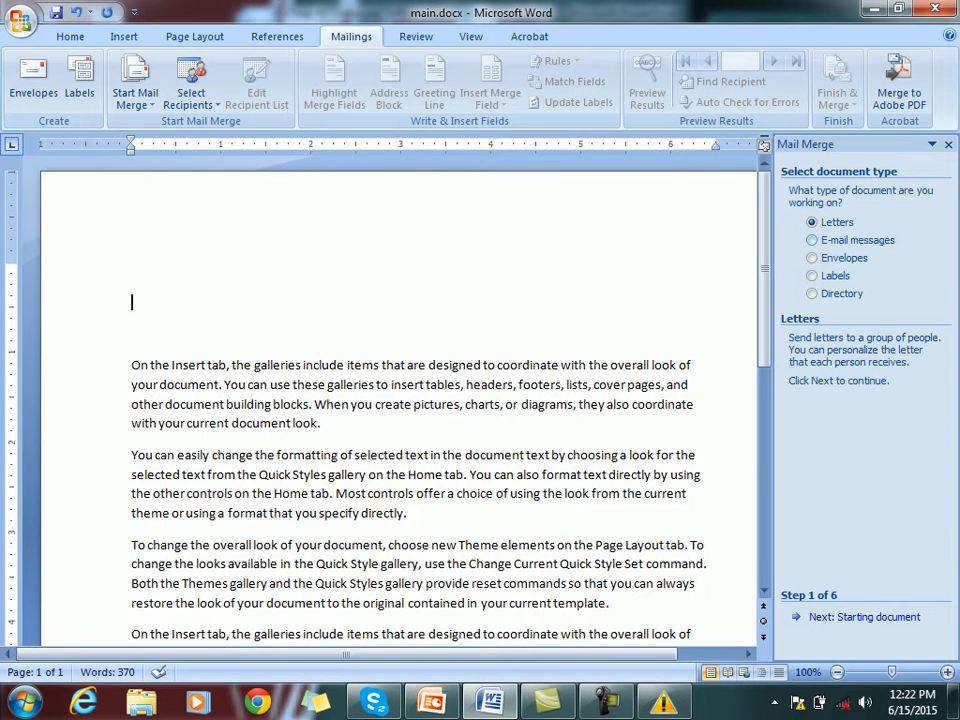
Try the E-mail, Envelopes, Labels and Directory types, then keep Letters selected
left_click(812, 240)
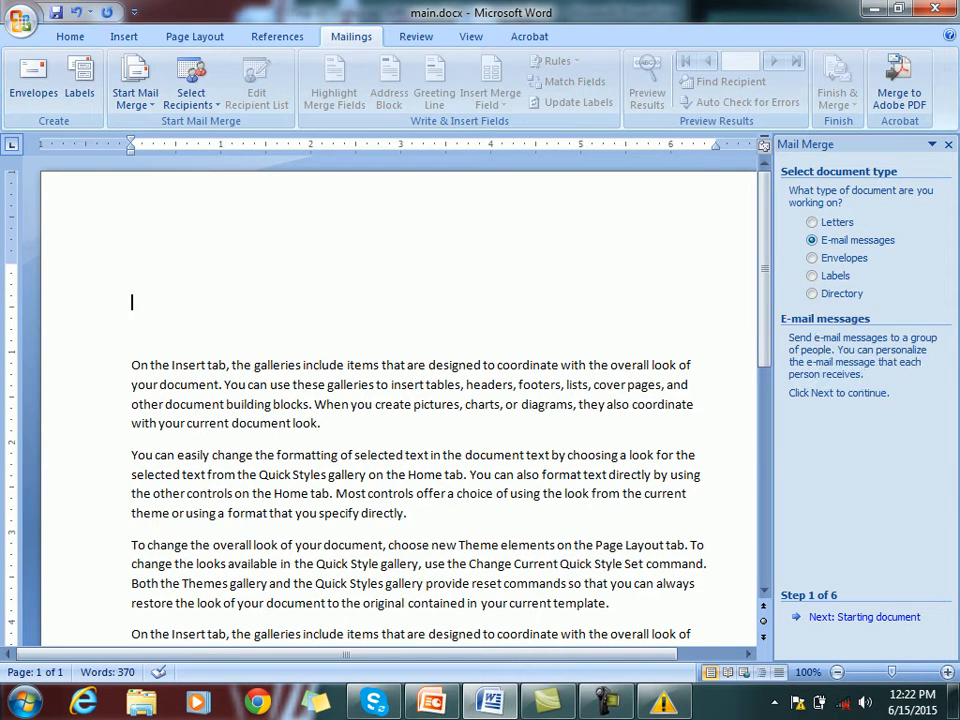
left_click(812, 258)
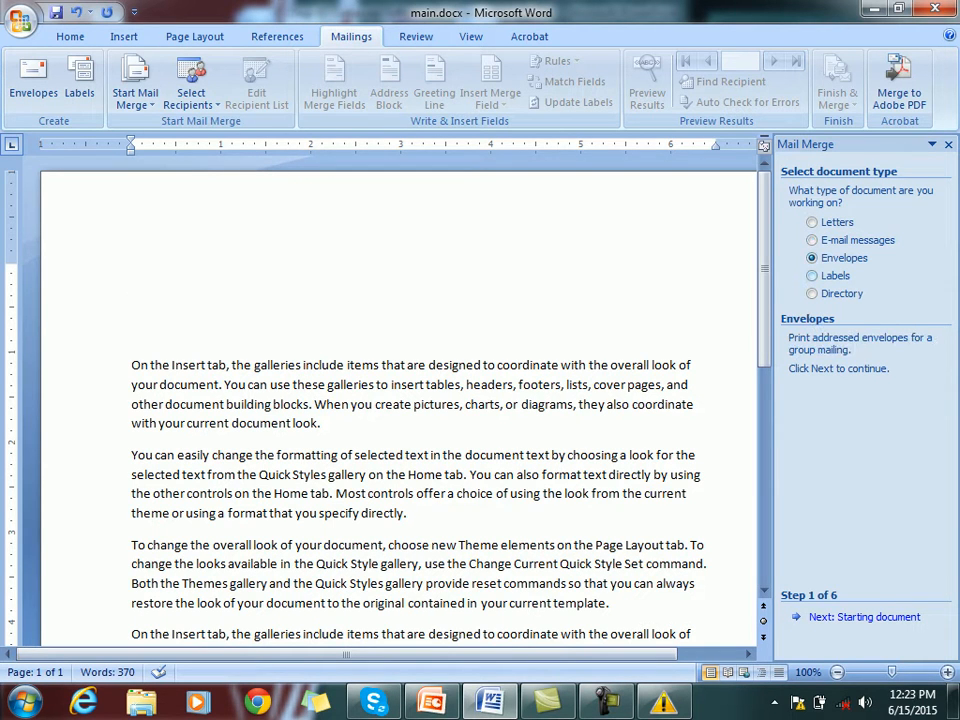
left_click(812, 276)
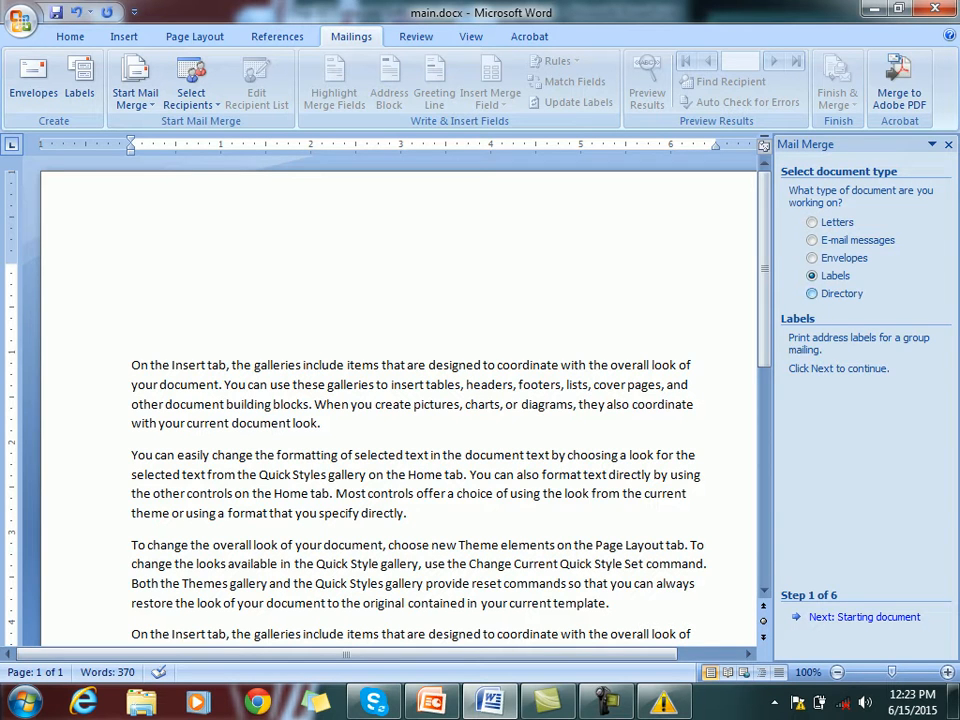
left_click(812, 294)
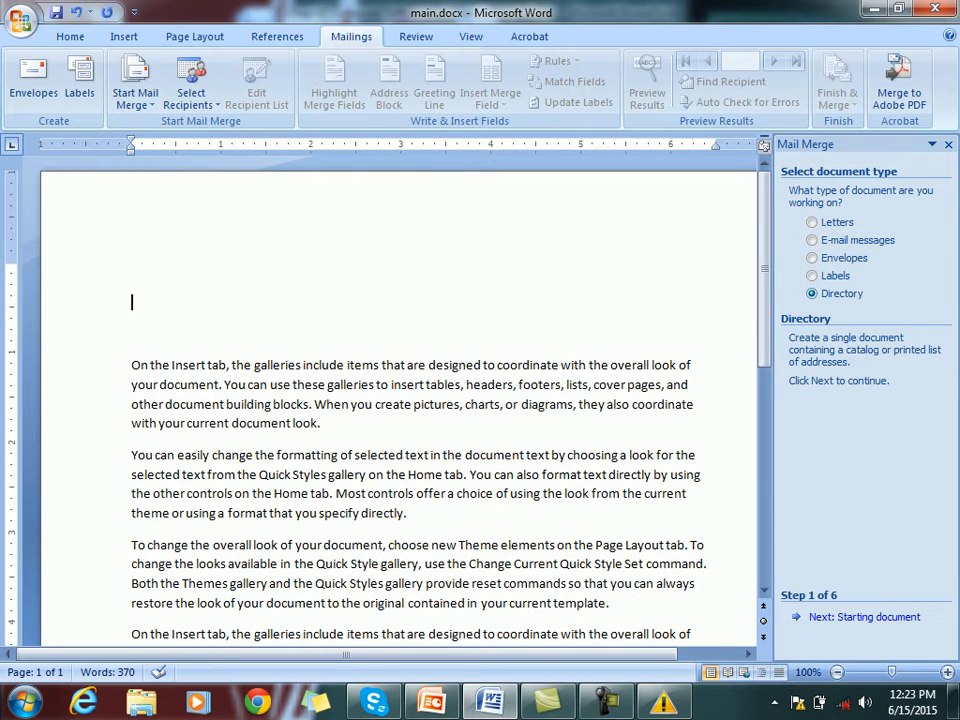
left_click(812, 222)
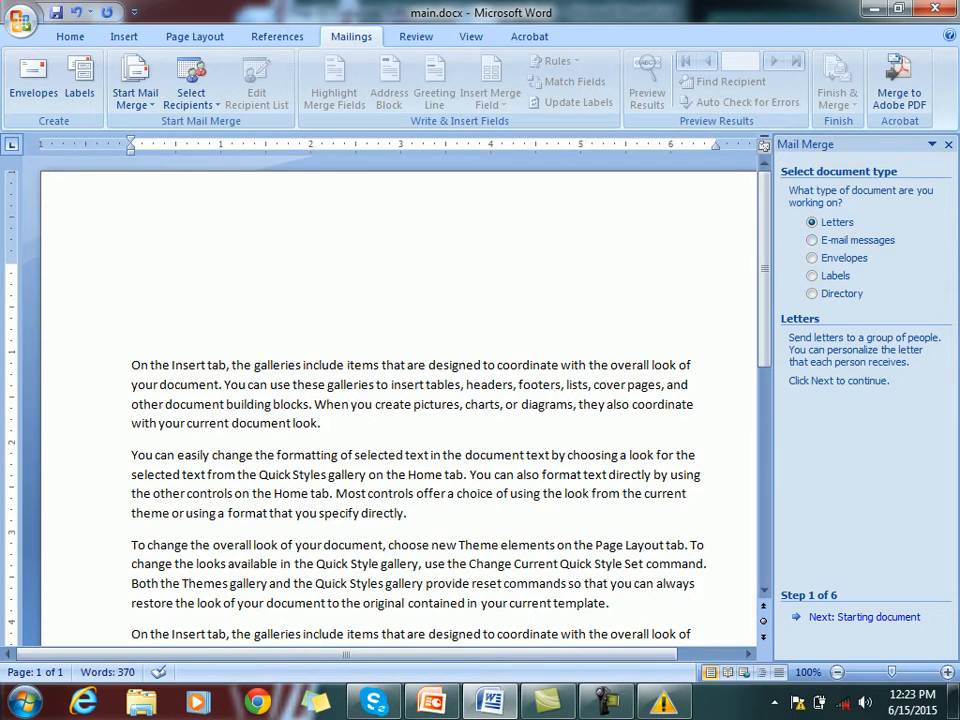
Compare starting-document options, keep Use the current document, and advance to recipient selection
left_click(865, 617)
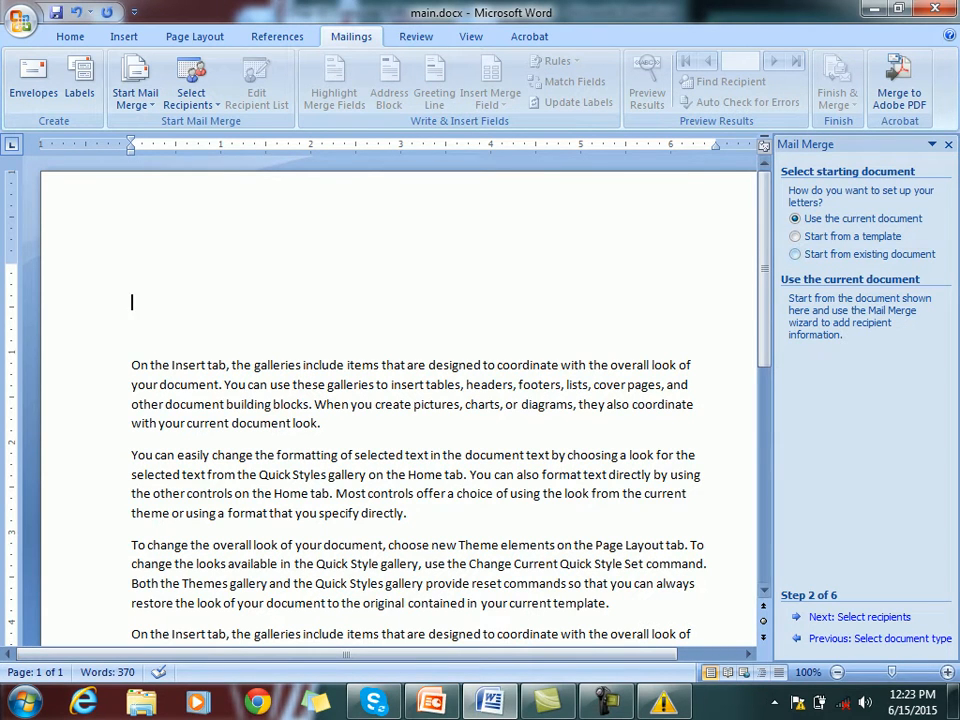
left_click(796, 237)
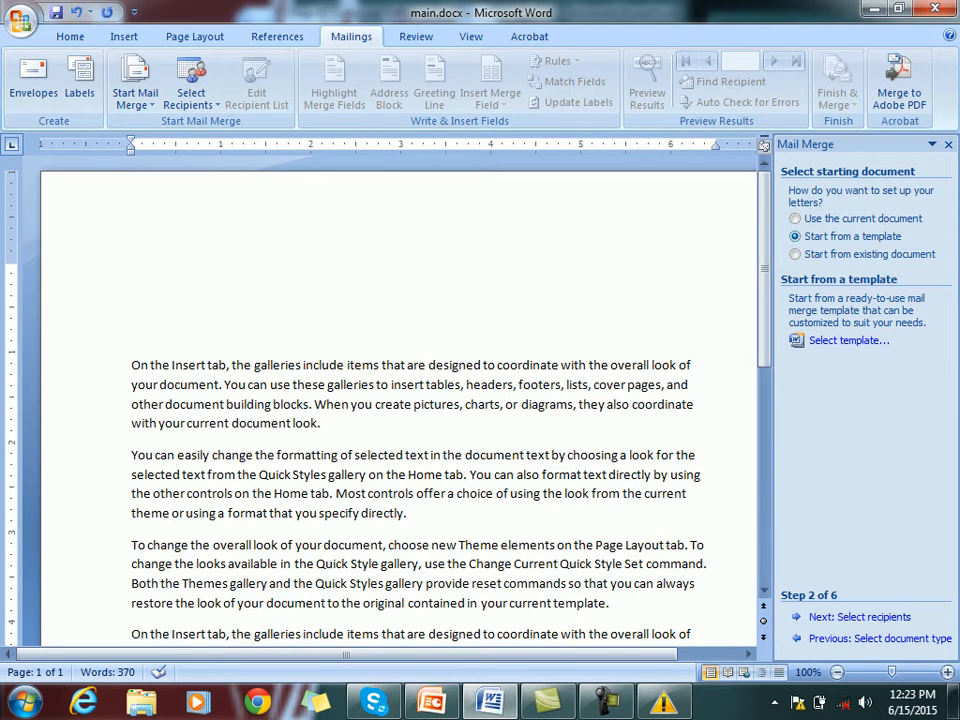
left_click(796, 254)
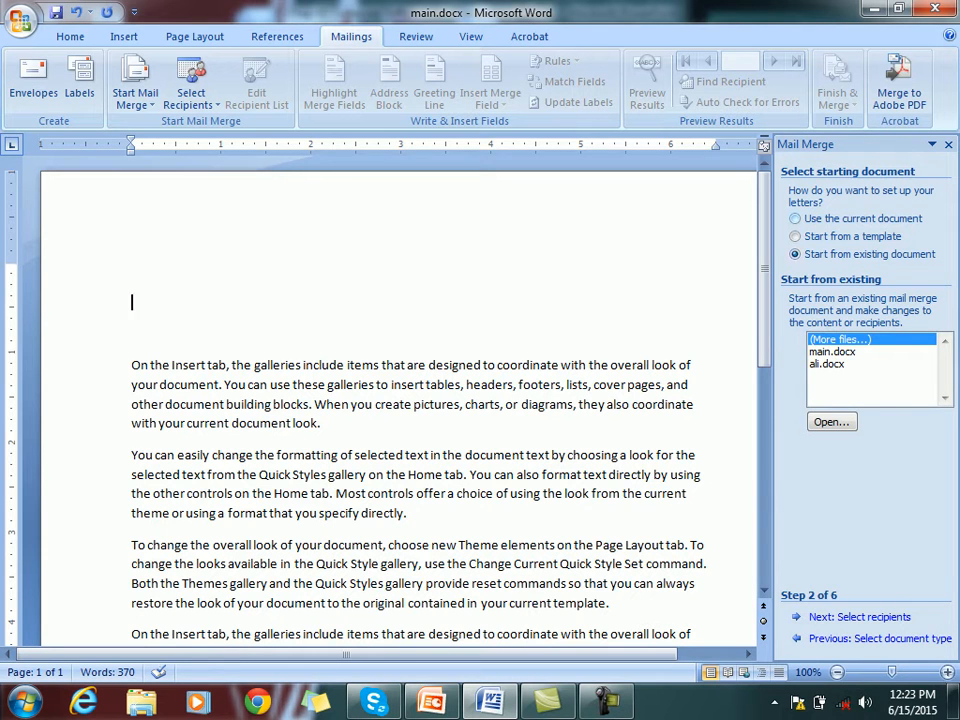
left_click(796, 219)
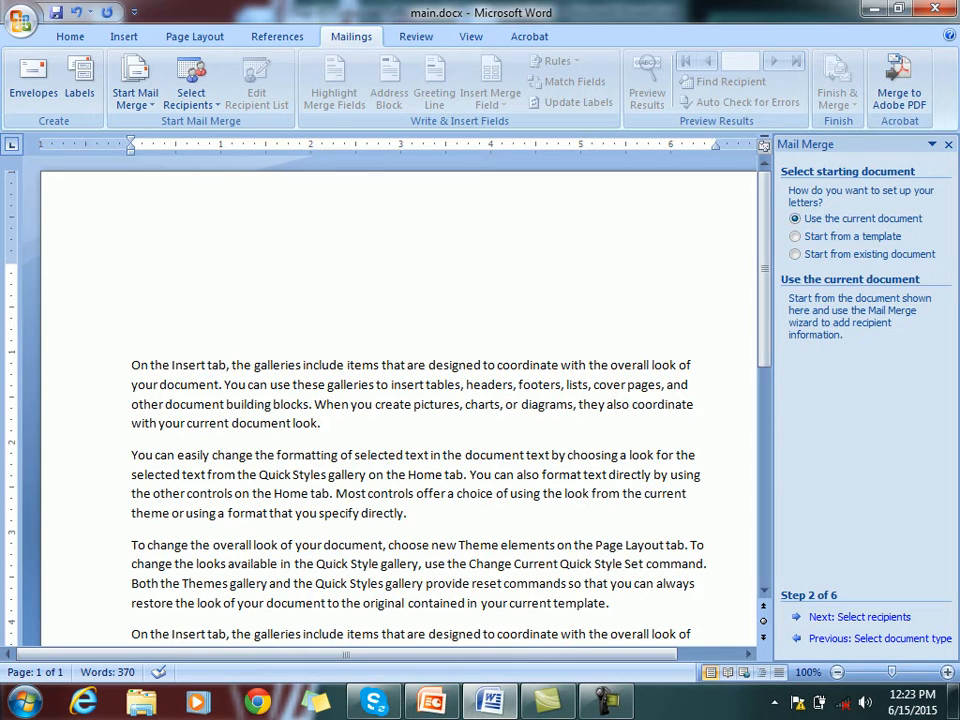
left_click(860, 617)
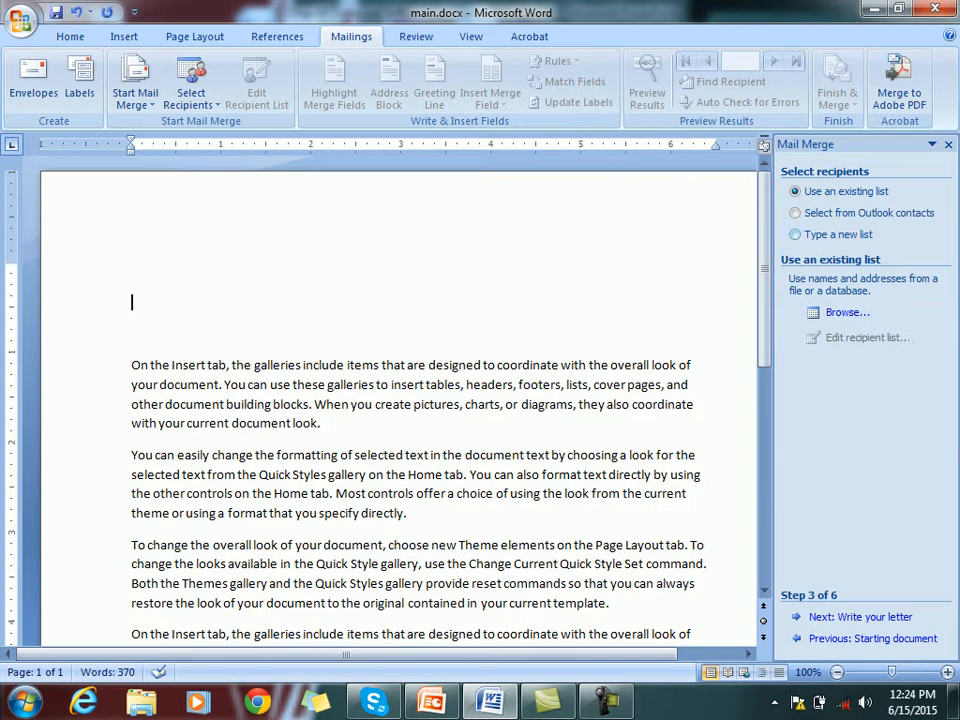
Choose Type a new list as the recipient source and start creating it
left_click(822, 234)
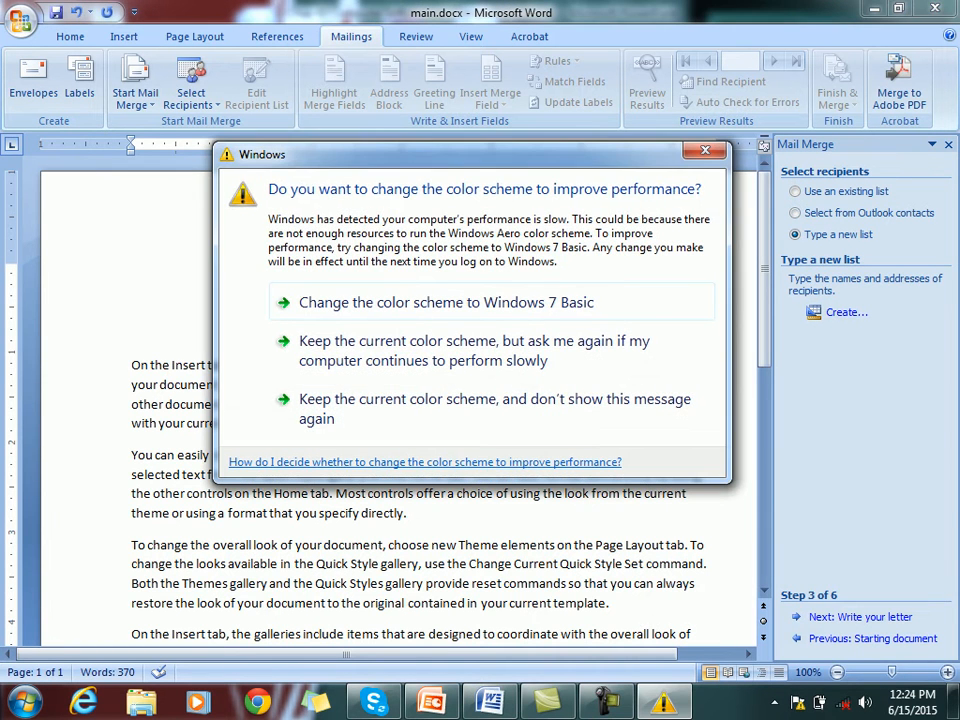
key("alt+Tab")
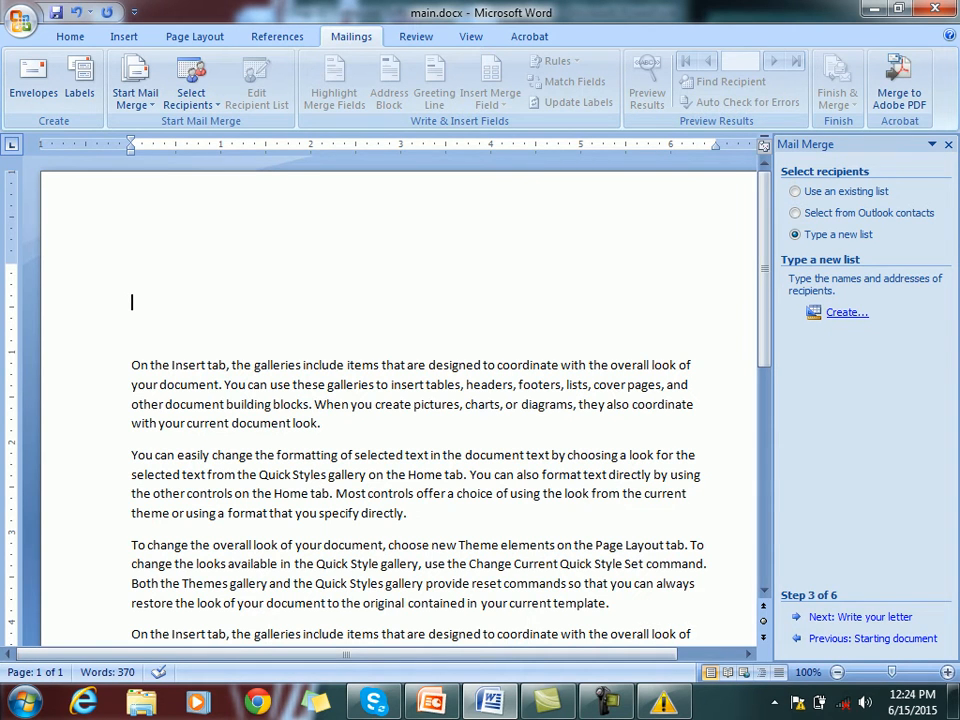
left_click(846, 312)
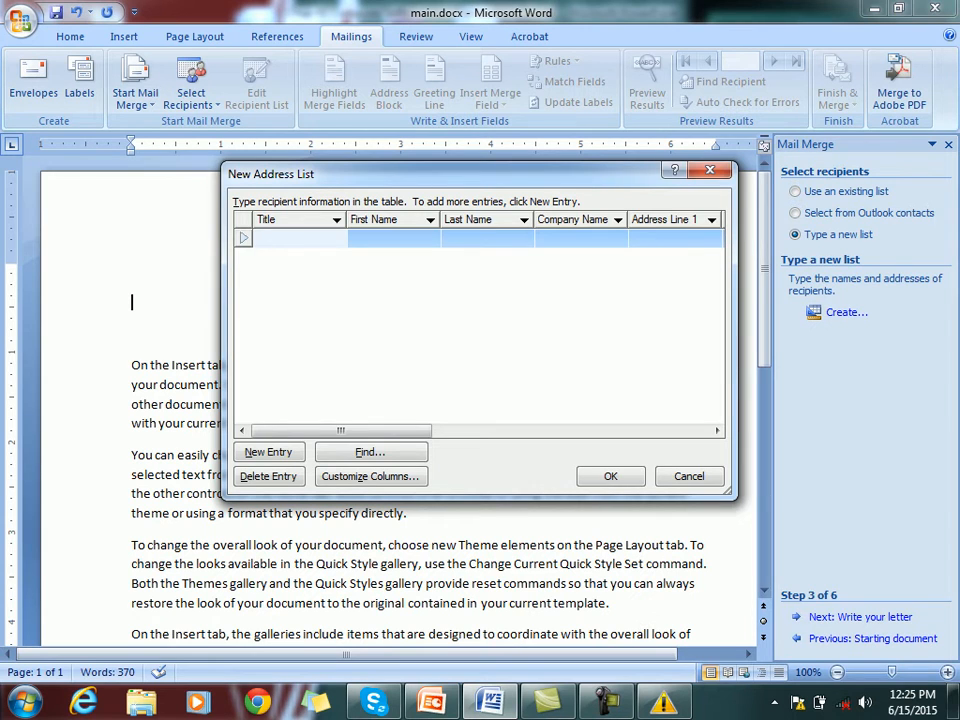
Open Customize Columns for the new address list and move that dialog lower
mouse_move(341, 431)
left_mouse_down()
mouse_move(547, 431)
mouse_move(341, 431)
left_mouse_up()
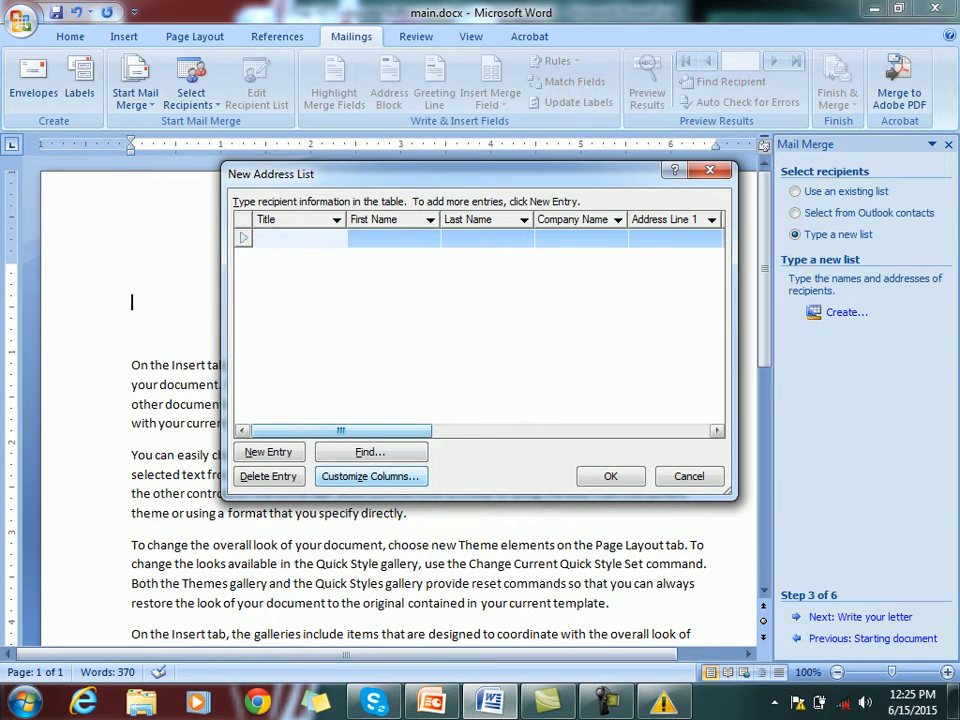
left_click(370, 476)
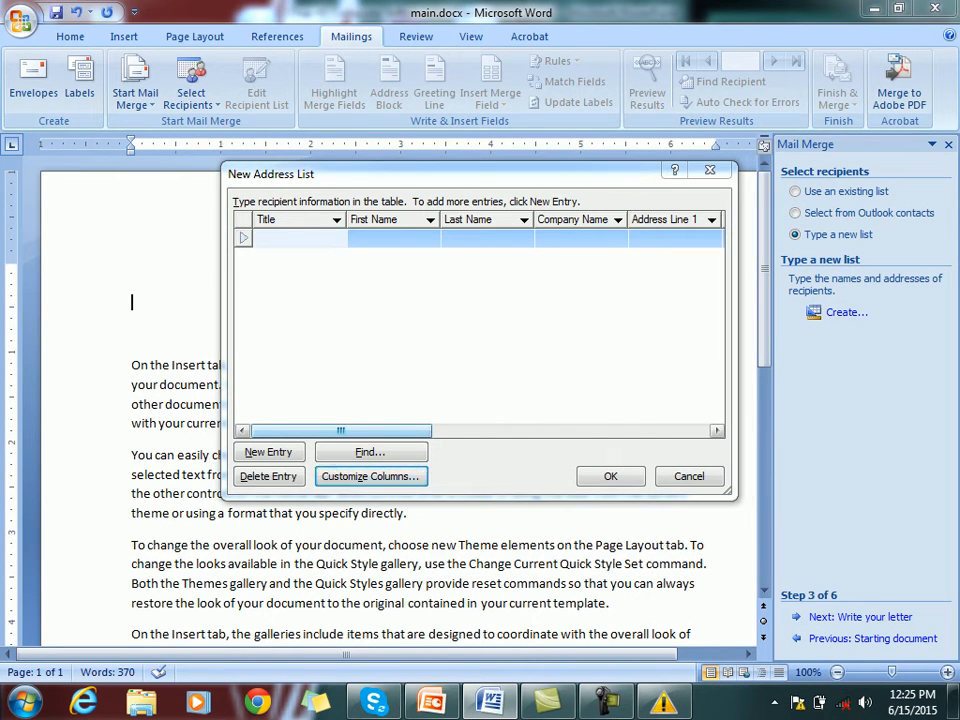
left_click_drag(450, 197, 450, 321)
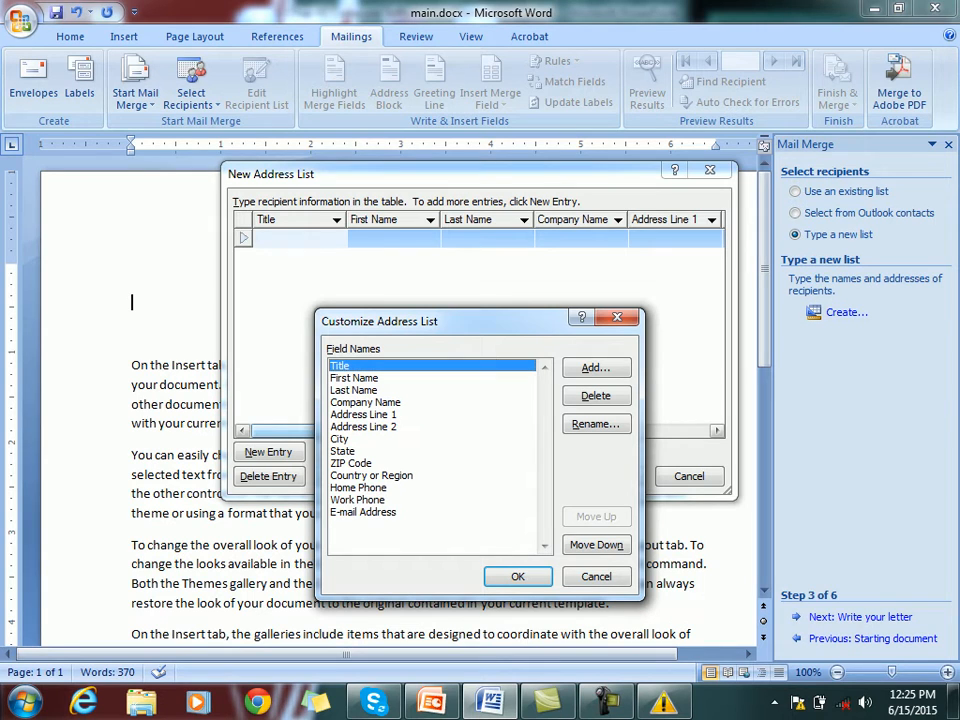
Delete the Address Line 2 field from the address list
left_click(354, 378)
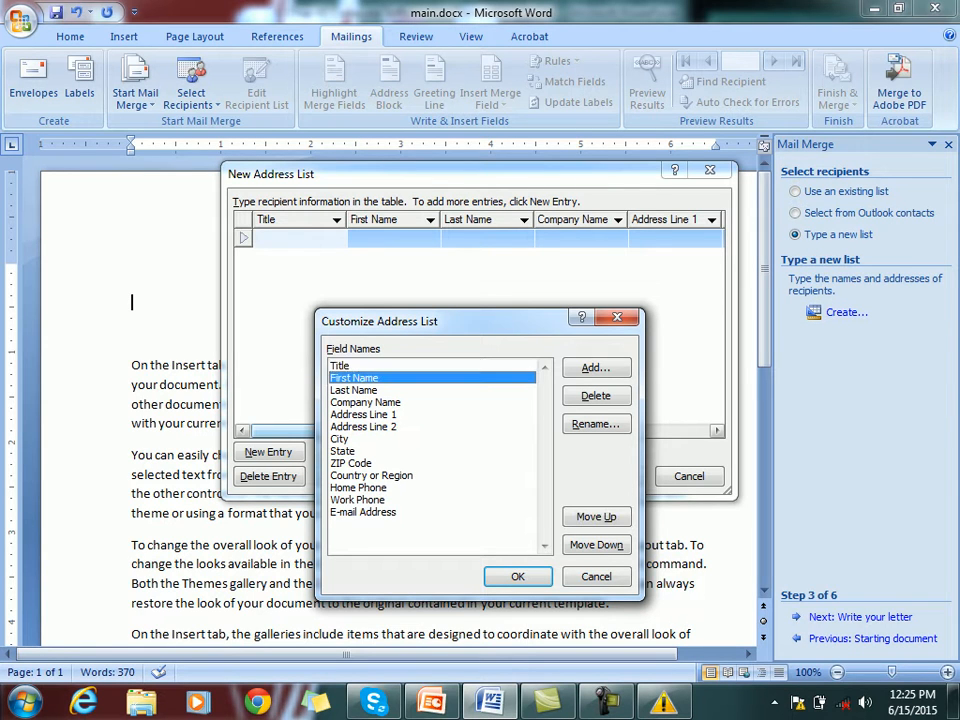
left_click(354, 390)
left_click(365, 402)
left_click(364, 414)
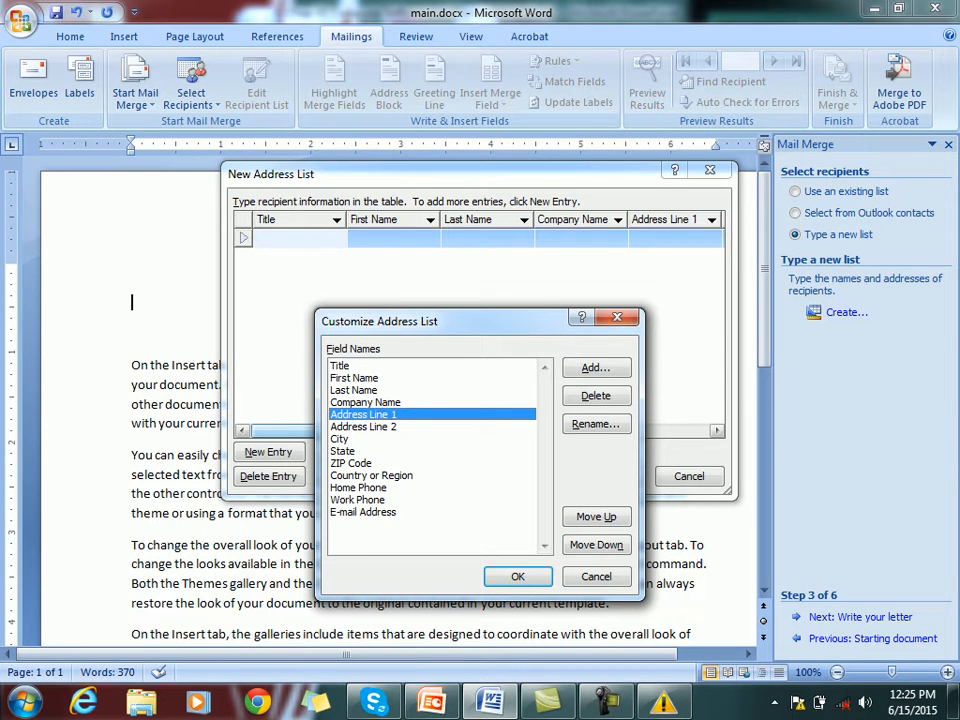
left_click(364, 427)
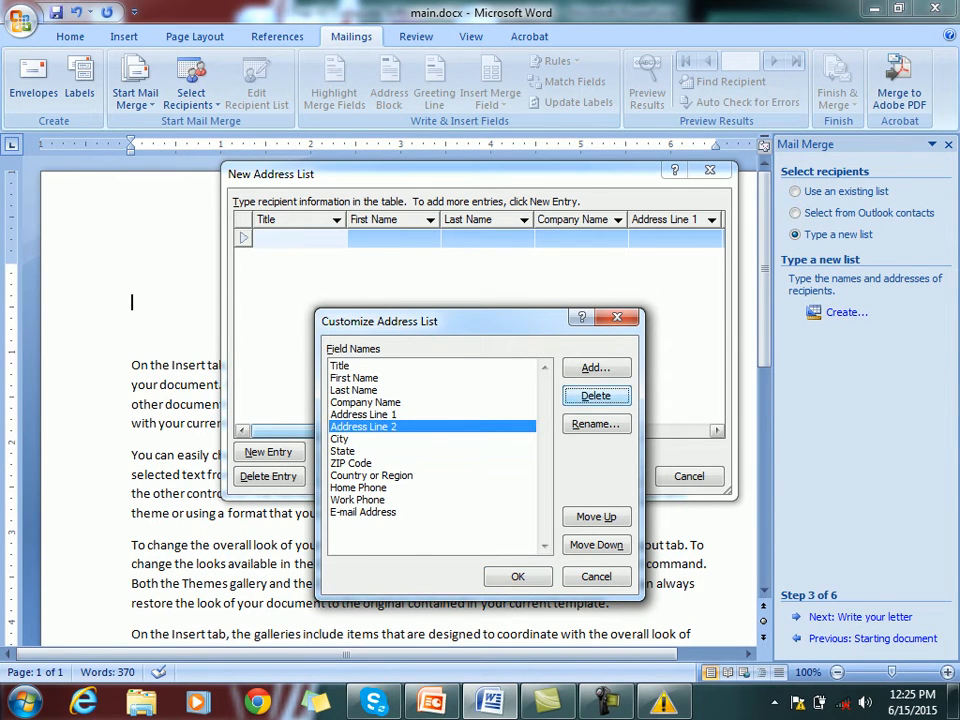
left_click(595, 395)
left_click(445, 397)
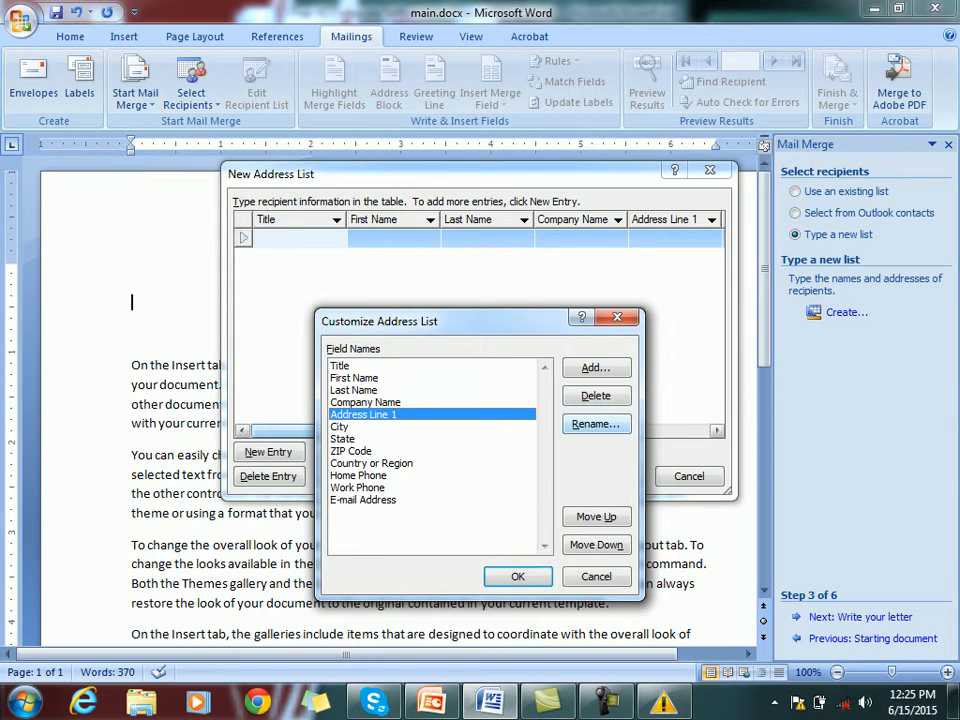
Rename Address Line 1 to Address Line, delete ZIP Code, and apply the changes
left_click(596, 424)
key("Right")
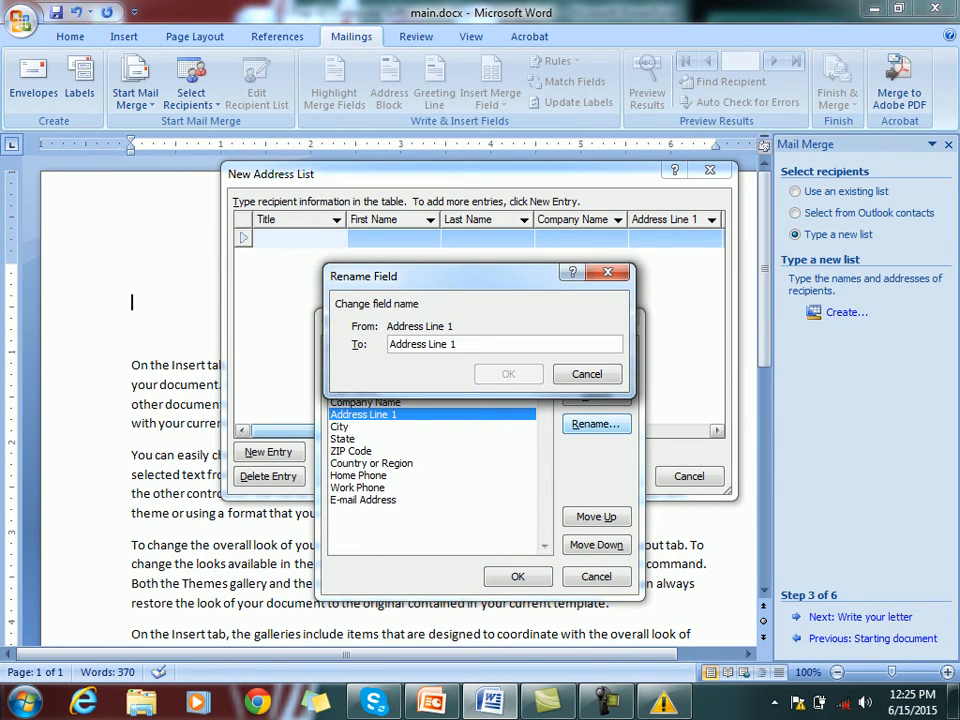
key("BackSpace")
key("BackSpace")
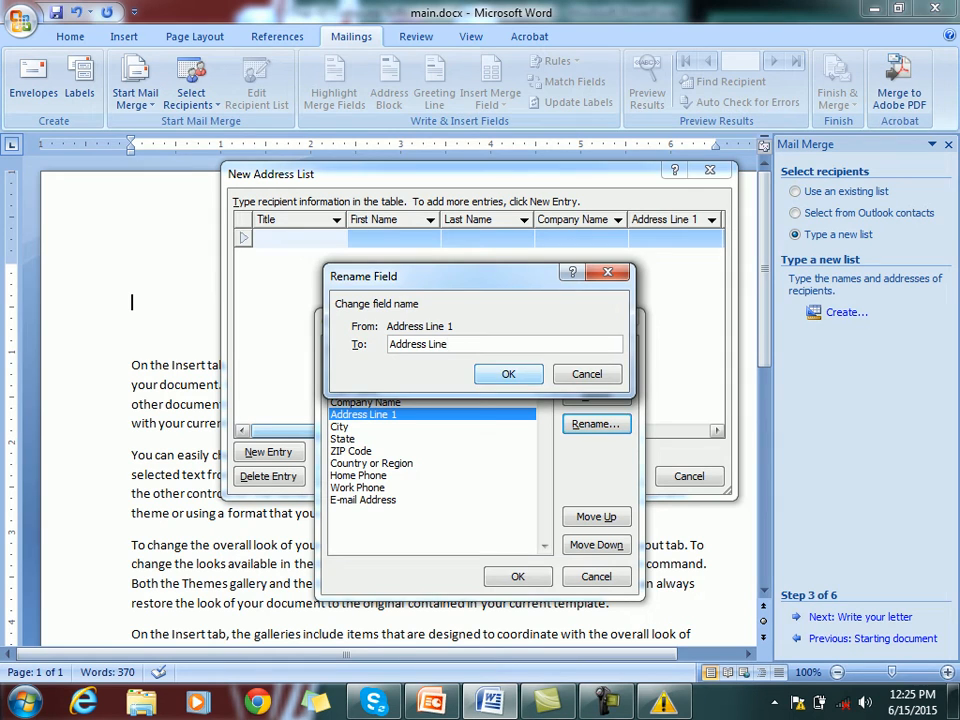
key("Return")
key("Down")
key("Down")
key("Down")
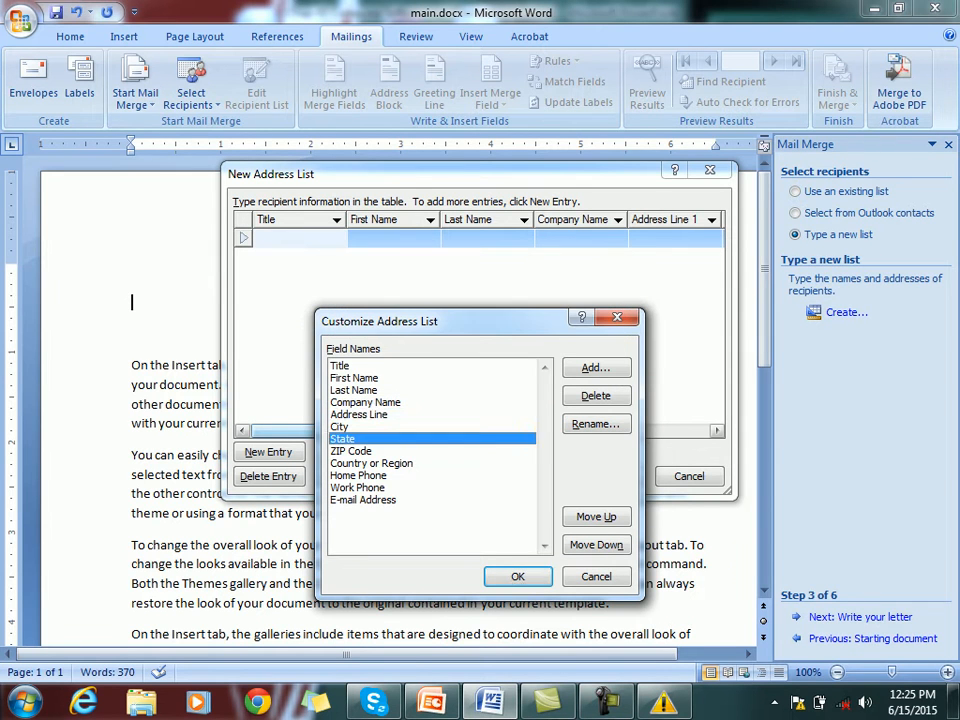
left_click(596, 396)
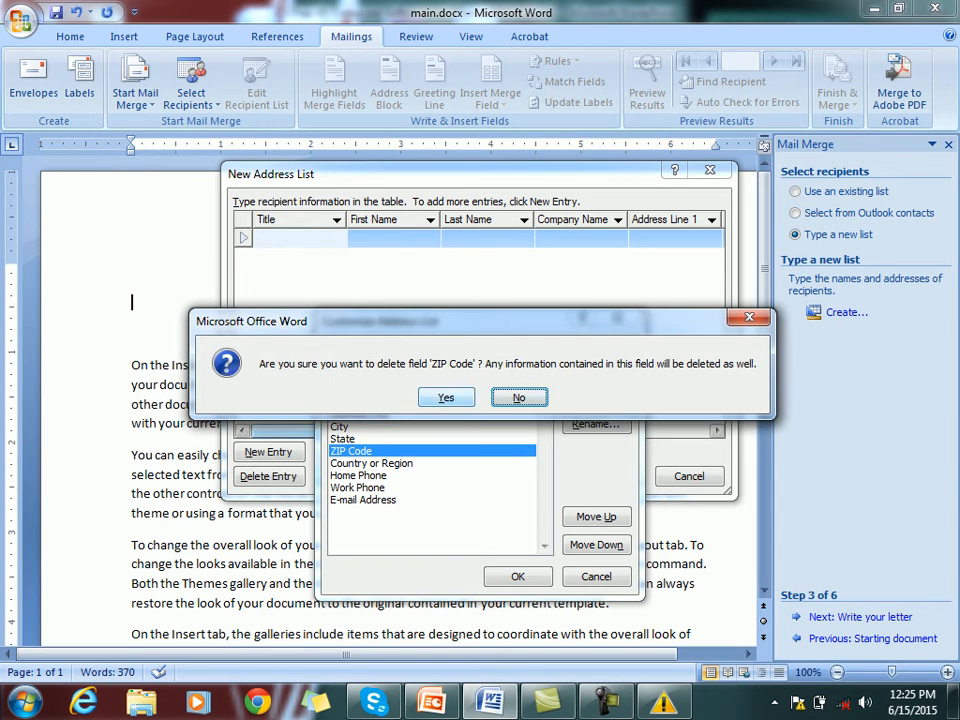
left_click(446, 397)
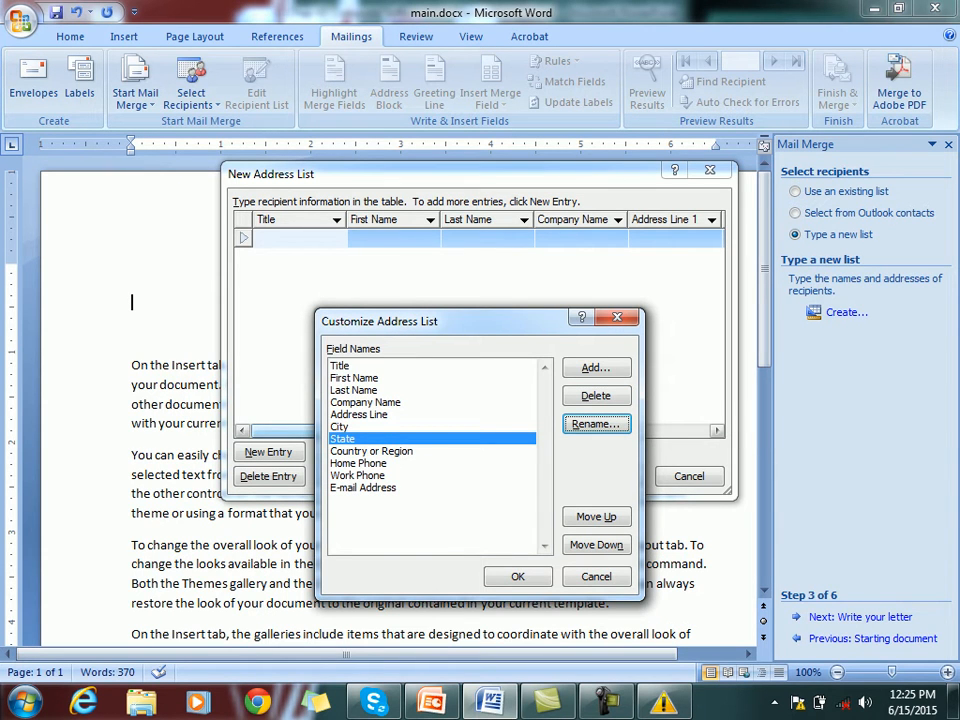
left_click(517, 577)
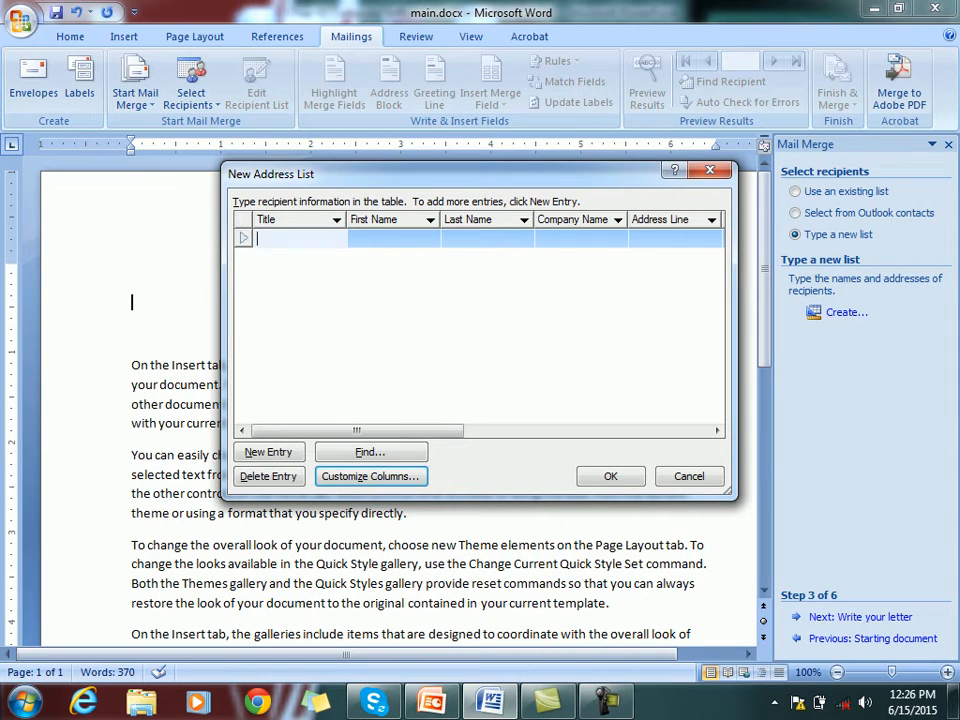
Enter the first recipient's title Mr., first name, last name and company
type("Mr.")
key("Tab")
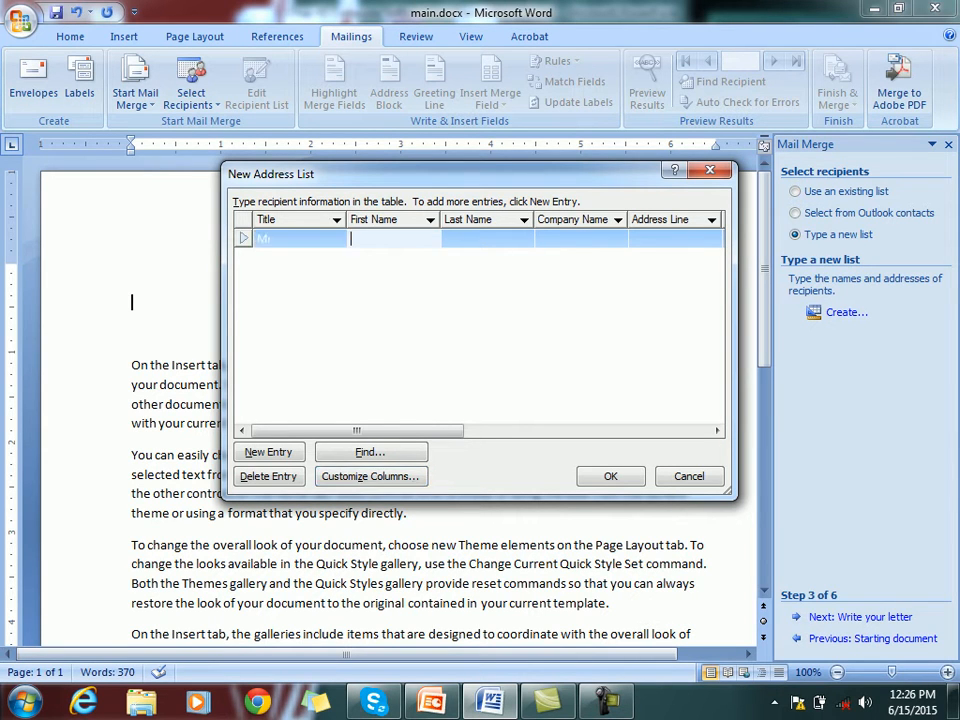
key("Tab")
key("Tab")
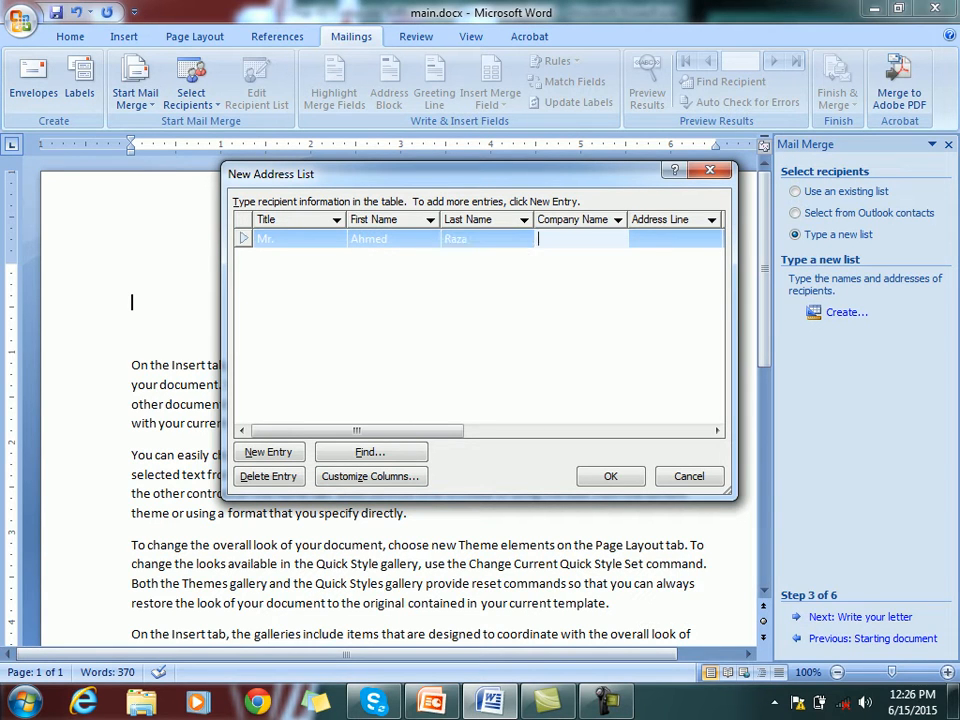
type("ZXCCo")
key("Tab")
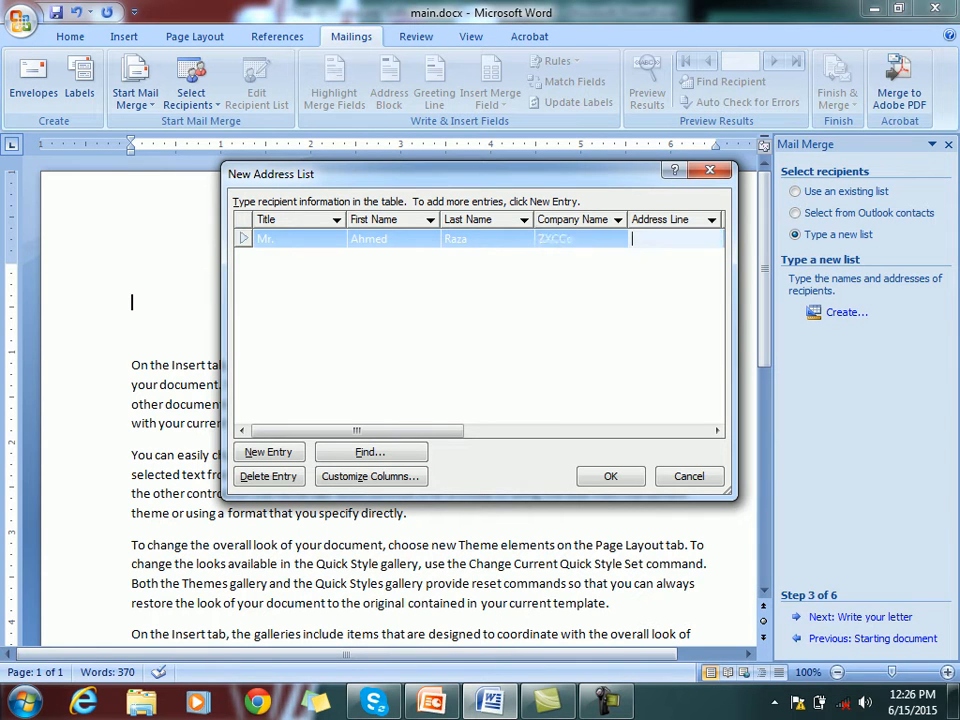
Fill in the first recipient's street, city, state, country and e-mail, then begin a new entry
type("ASD Road")
key("Tab")
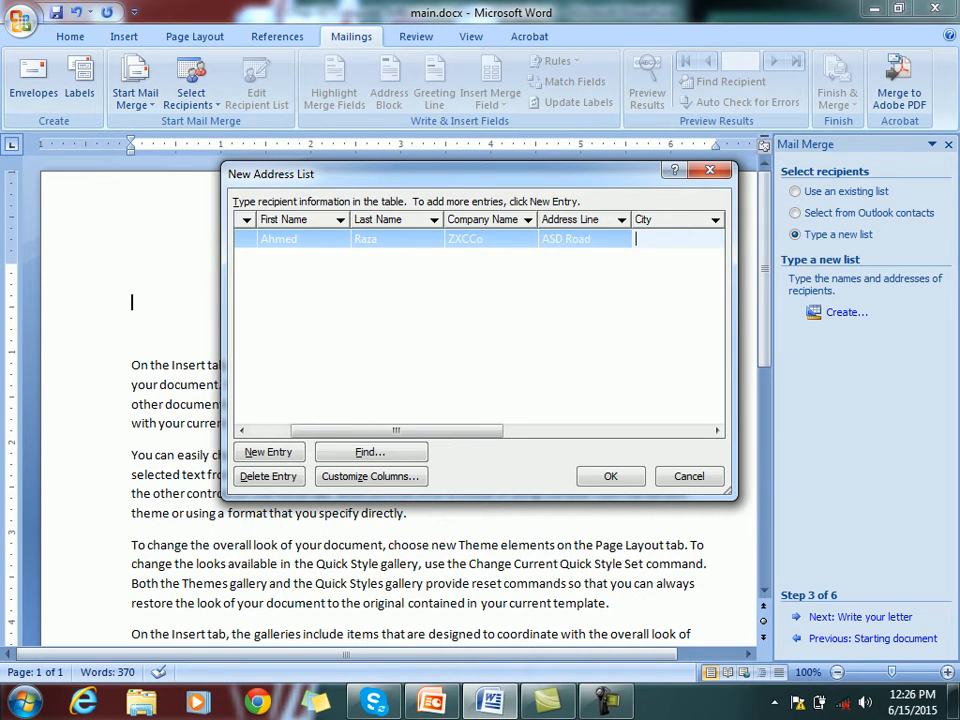
type("Karachi")
key("Tab")
type("Sindh")
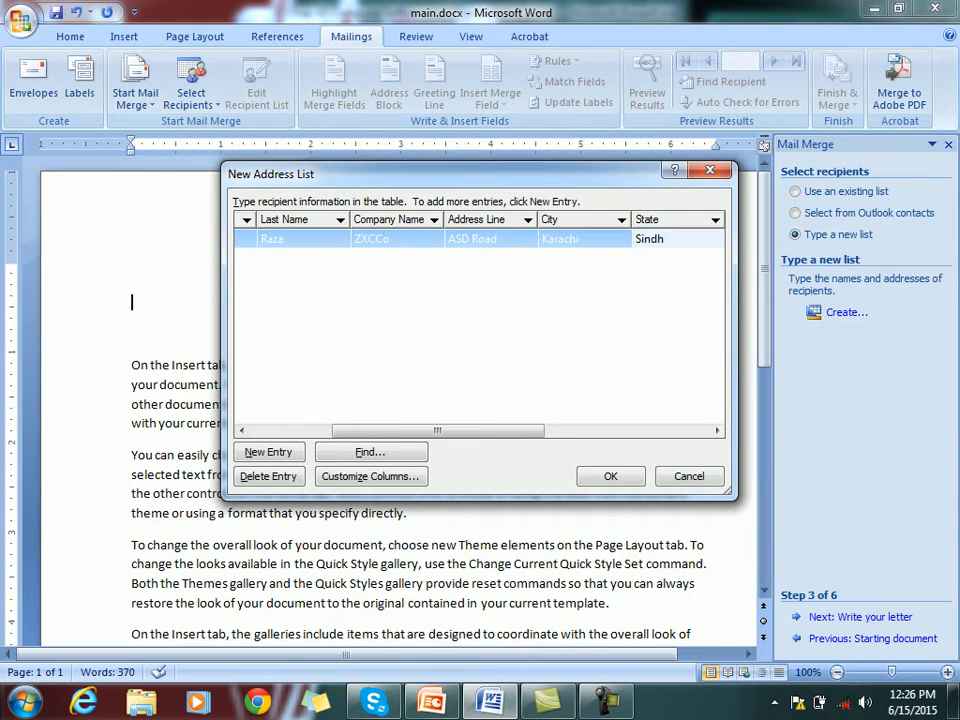
key("Tab")
type("Pakistan")
key("Tab")
key("Tab")
key("Tab")
type("ASD@asd.com")
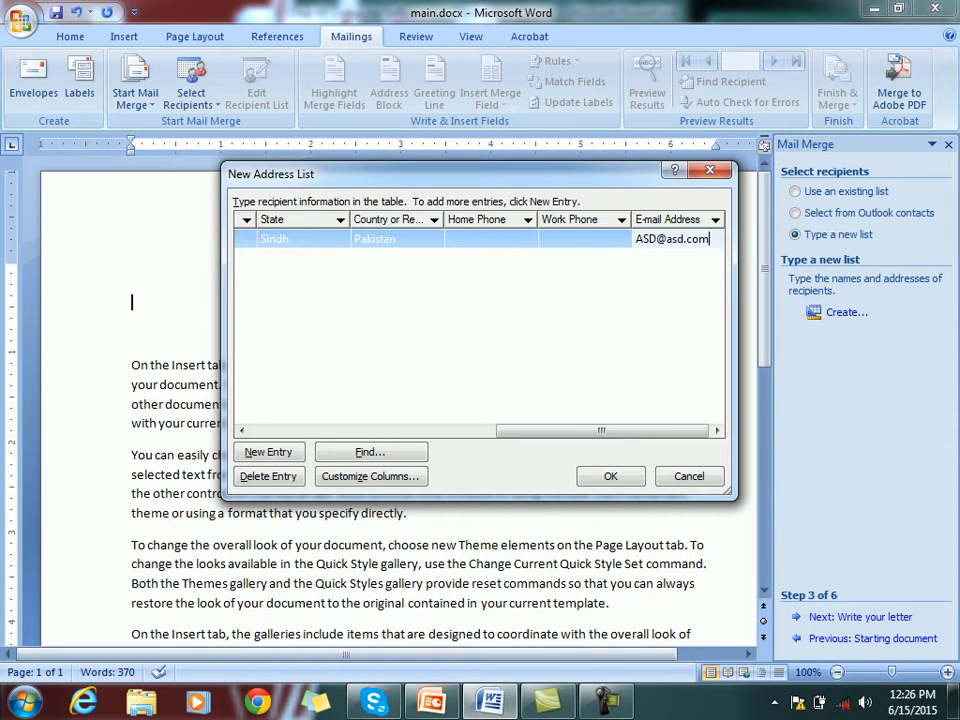
key("Tab")
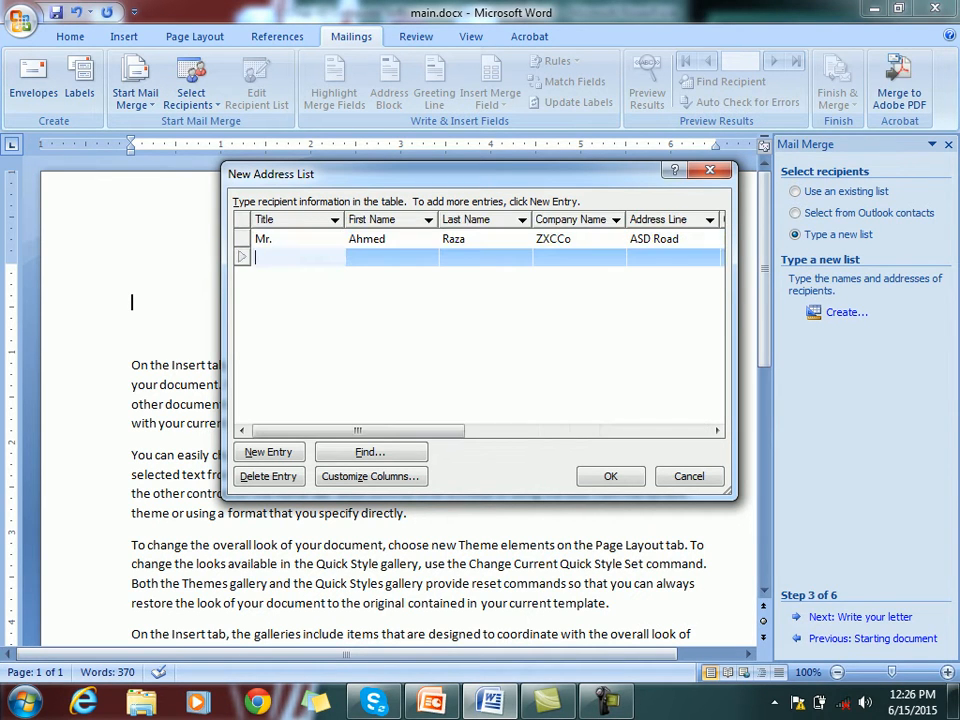
Enter the second recipient's title Miss, first and last name, company and street address
type("Miss")
key("Tab")
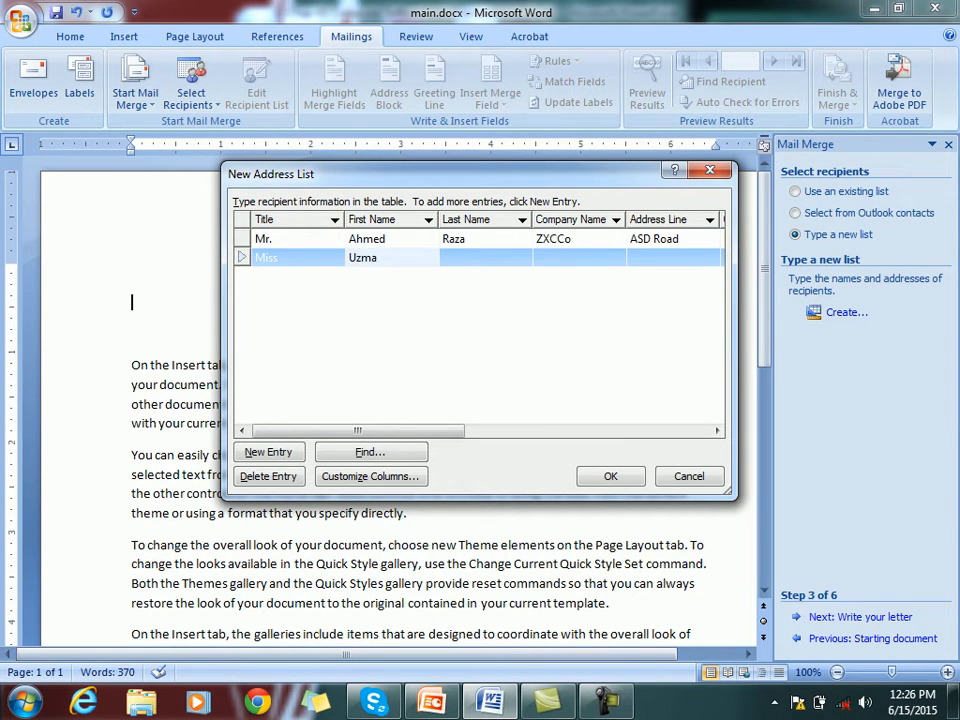
key("Tab")
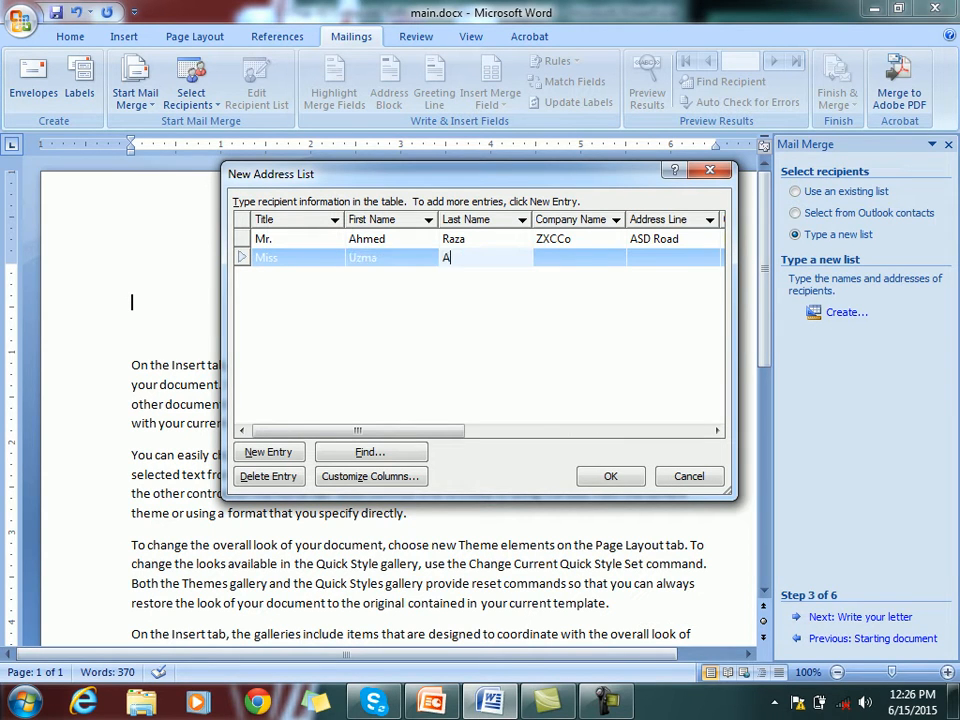
key("Tab")
type("QWE")
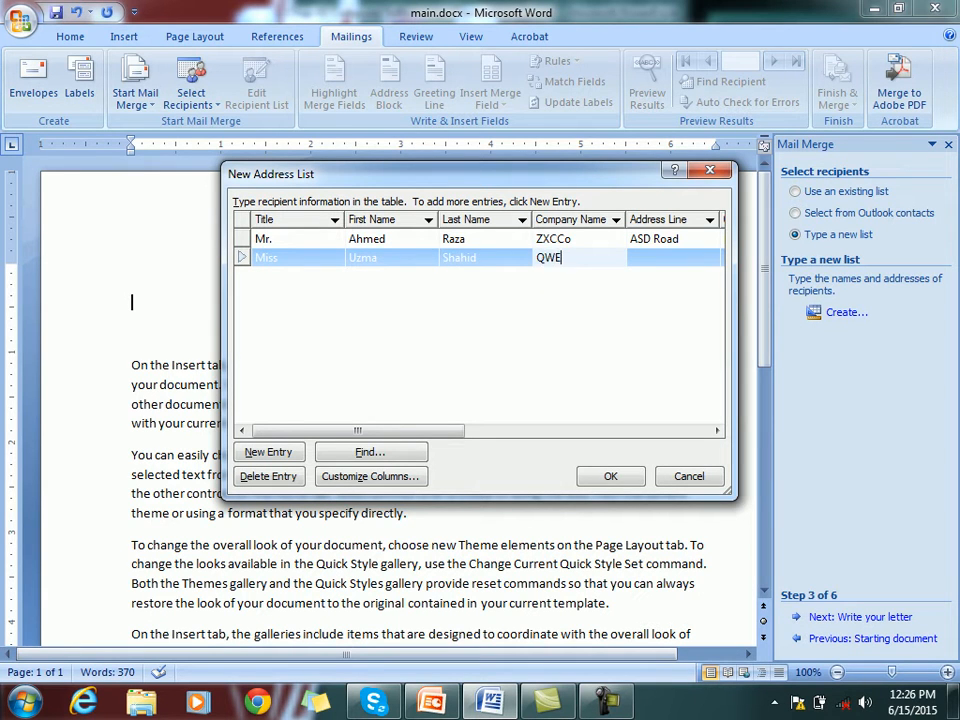
type(" Co")
key("Tab")
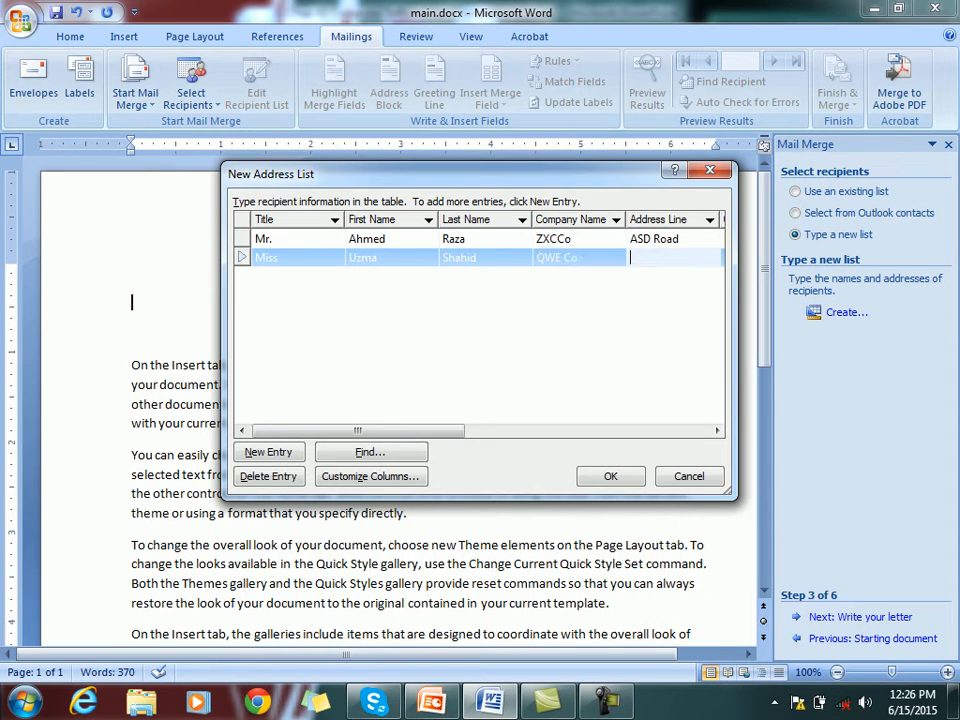
type("DFG Road")
key("Tab")
Complete the second recipient's city, state, country and e-mail, then start a third entry
type("Lahore")
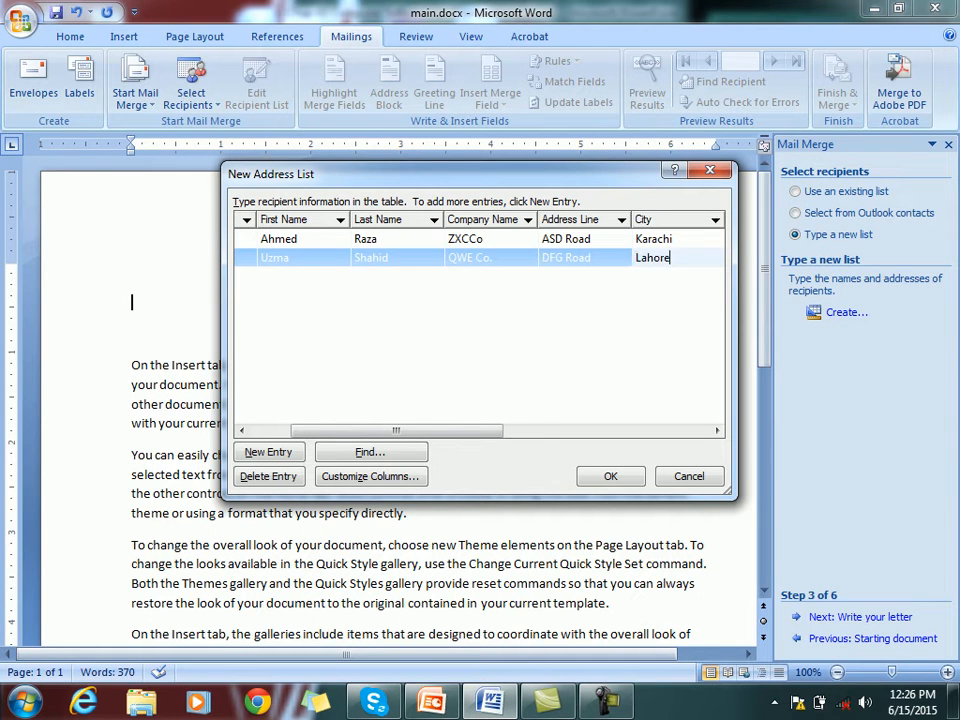
key("Tab")
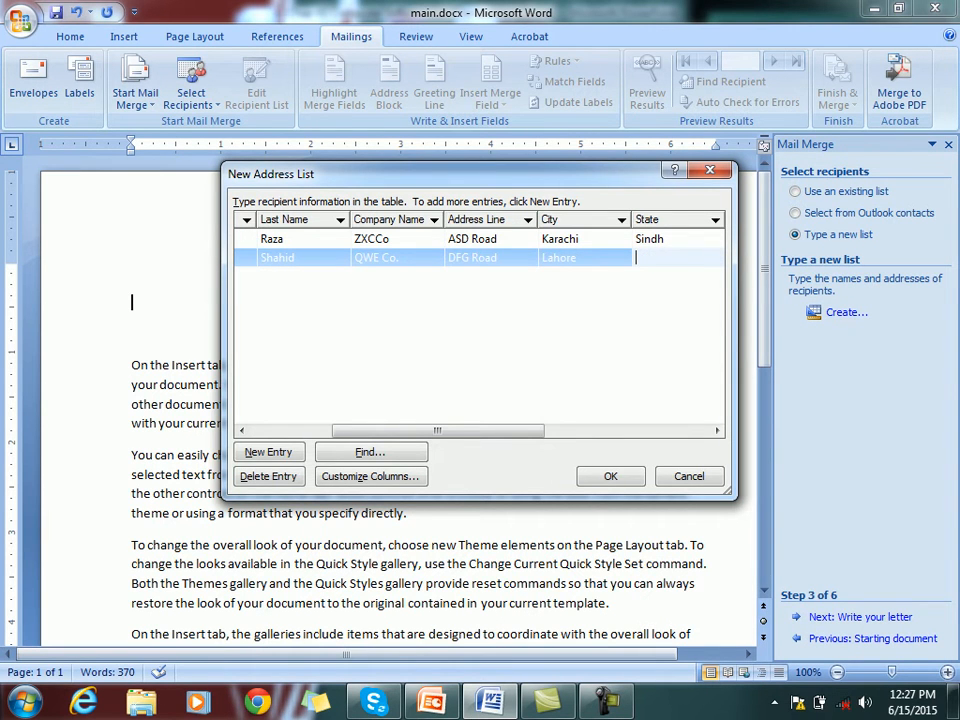
type("S")
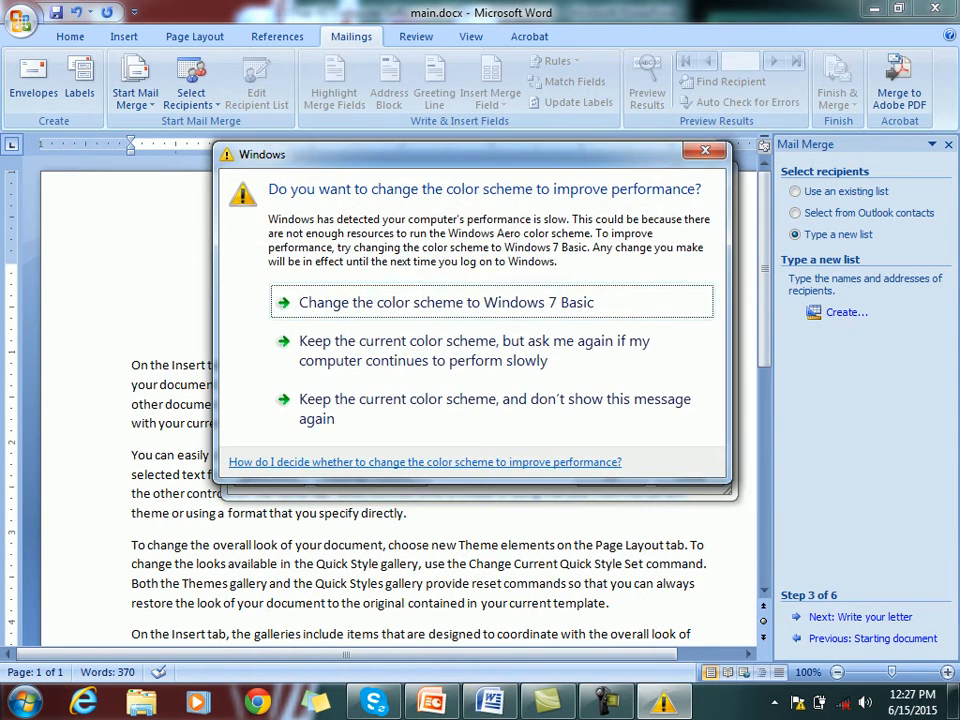
type("in")
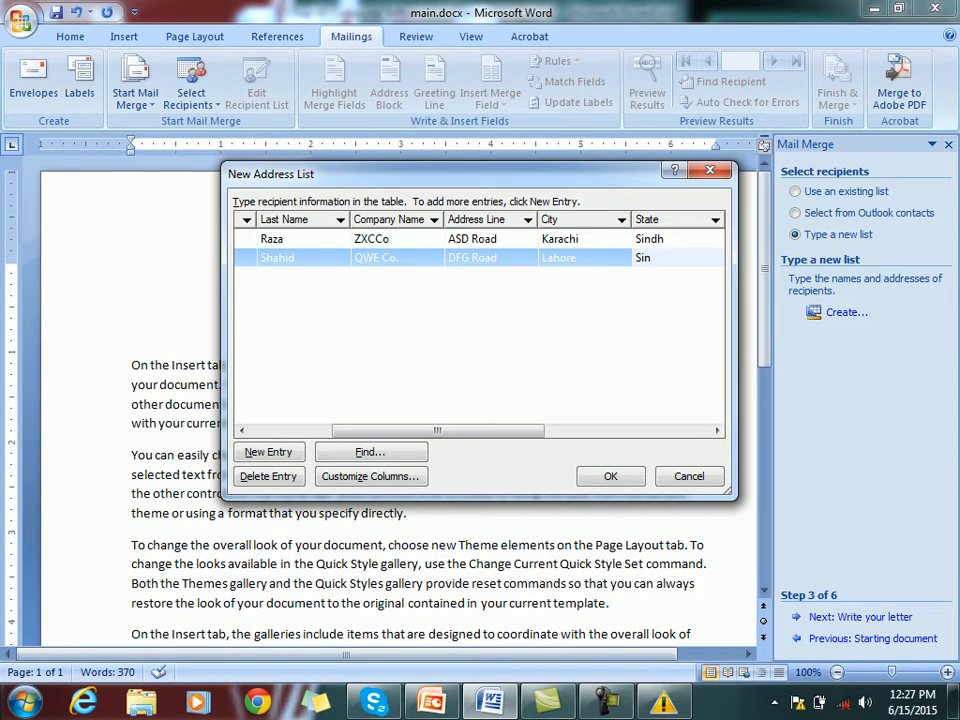
type("dh")
key("Tab")
type("Pakistan")
key("Tab")
key("Tab")
key("Tab")
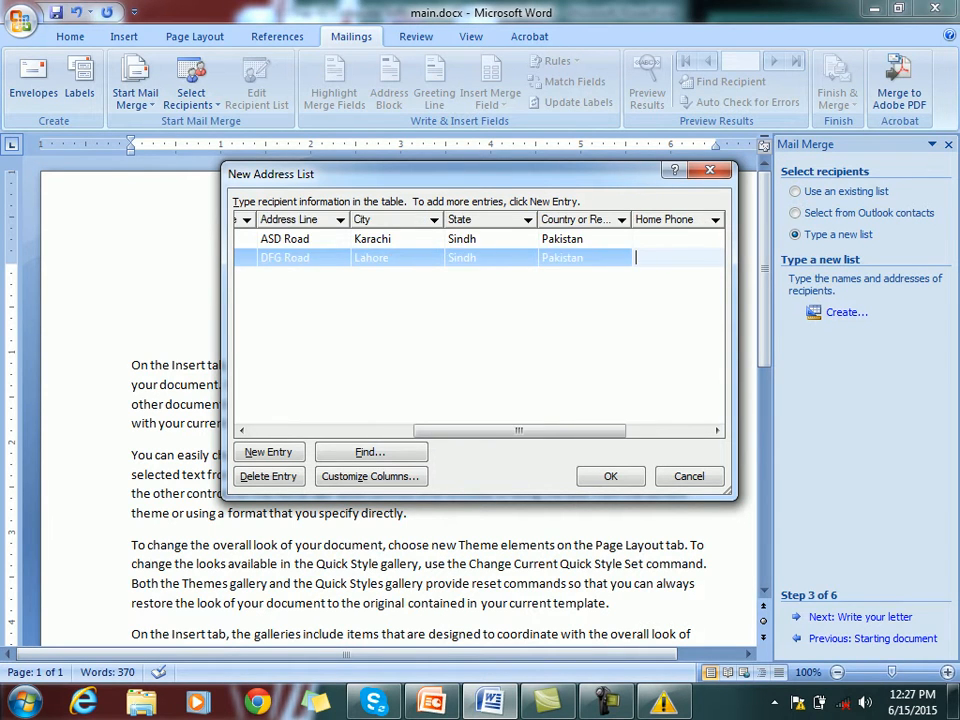
type("CB")
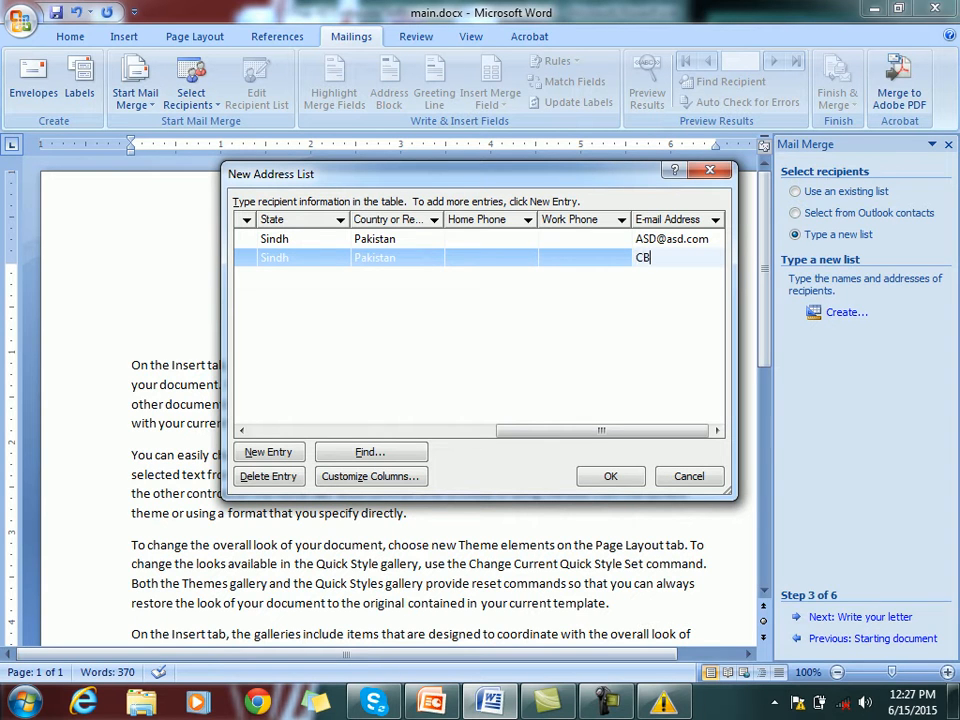
type("@cb")
key("BackSpace")
type(".com")
key("Tab")
Give the third recipient the title Dr. and a first name
type("Dr.")
type(" Sha")
key("BackSpace")
key("BackSpace")
key("BackSpace")
key("Tab")
key("Tab")
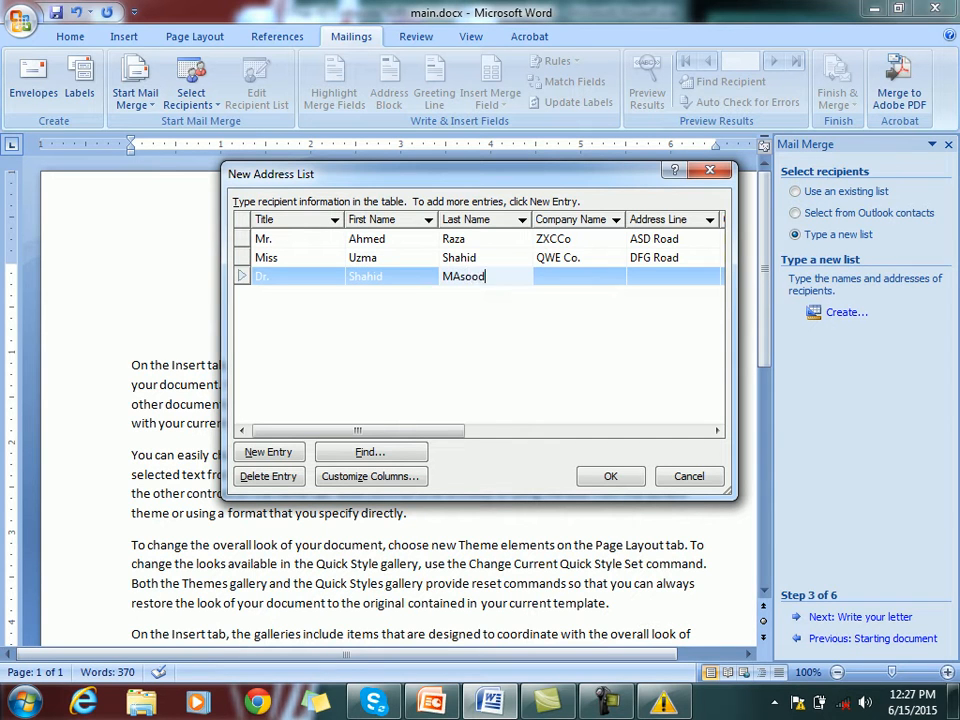
Enter the third recipient's last name, company VNb Co., street address and city
key("Tab")
type("VNb")
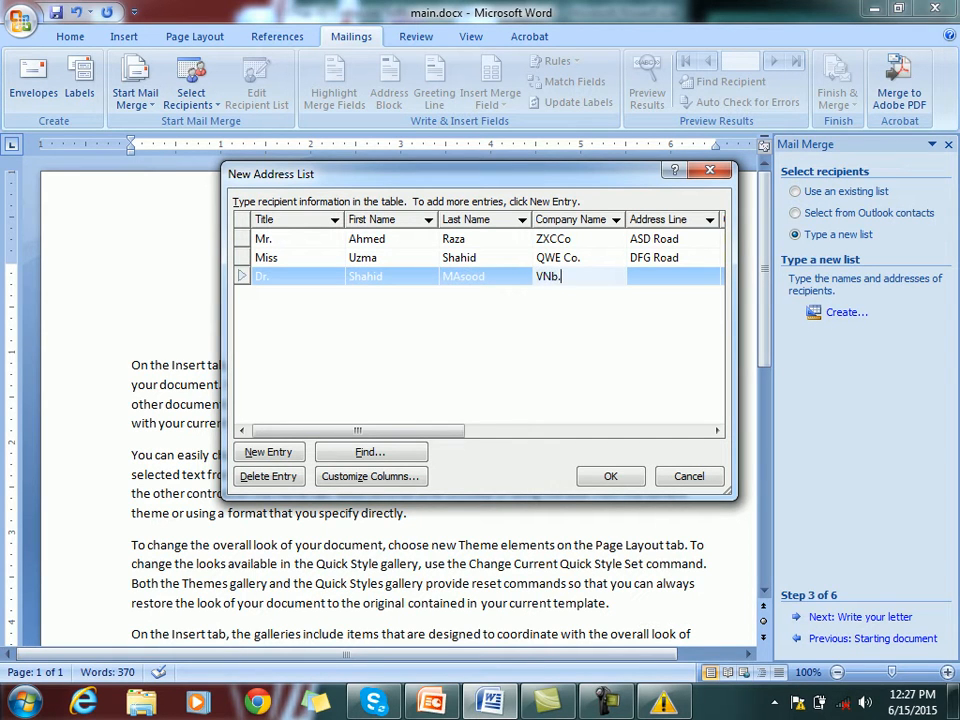
type(" Co.")
key("Tab")
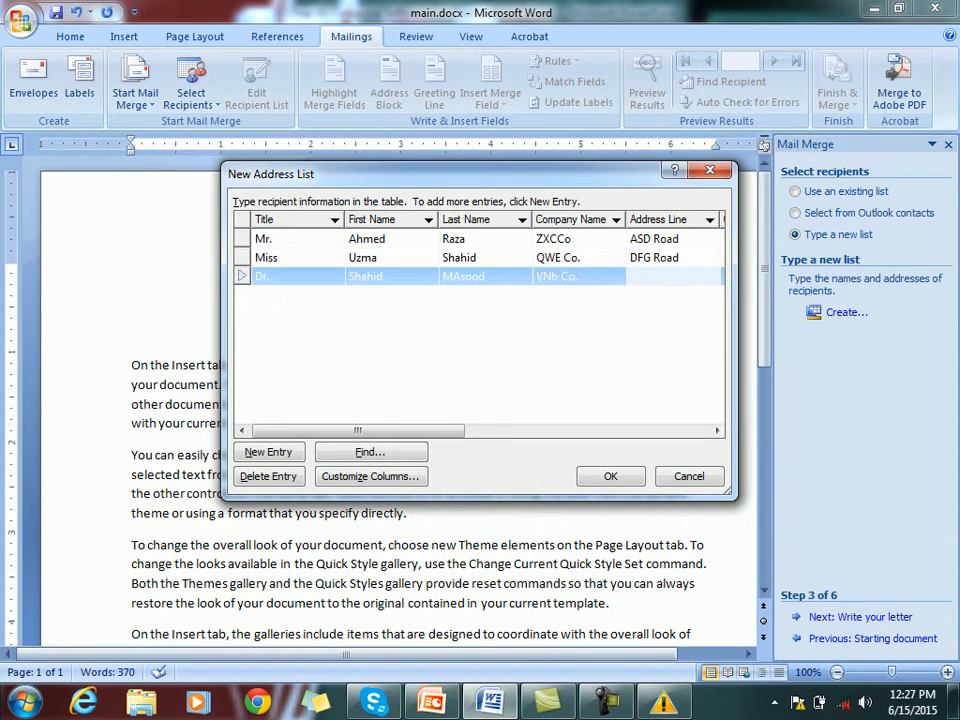
type("SDF Road")
key("Tab")
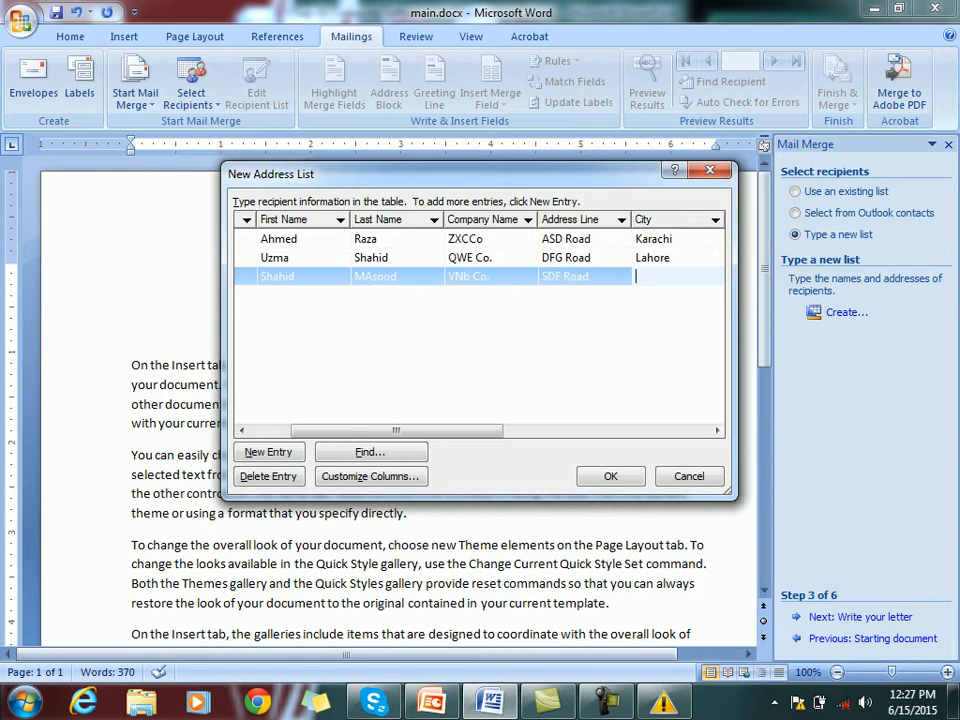
type("Mumbay")
key("Tab")
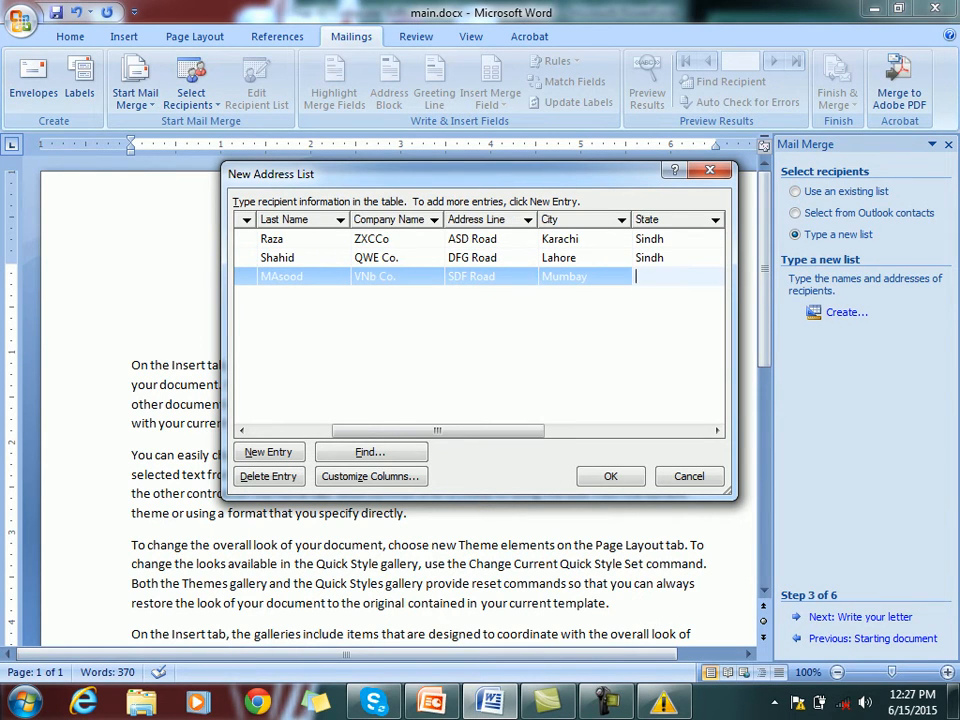
Correct the city, add the state, country India and an e-mail, and confirm the list
left_click(588, 277)
key("BackSpace")
key("BackSpace")
key("BackSpace")
key("BackSpace")
key("BackSpace")
key("BackSpace")
type("Ahamadabd")
key("Tab")
type("Mumbay")
key("Tab")
type("India")
key("Tab")
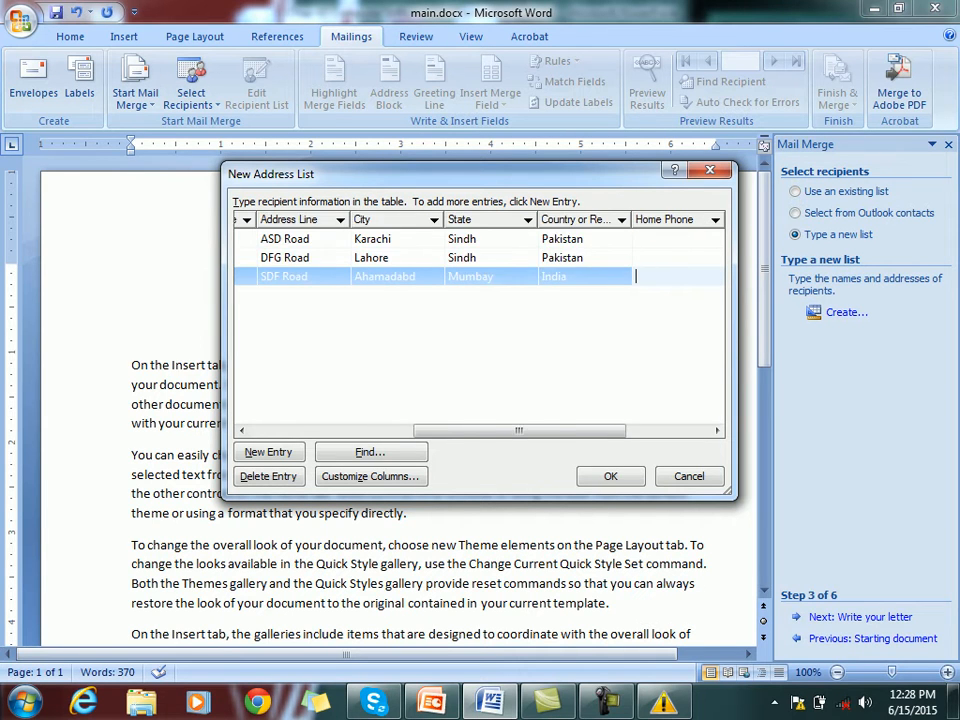
key("Tab")
key("Tab")
type("CVBC")
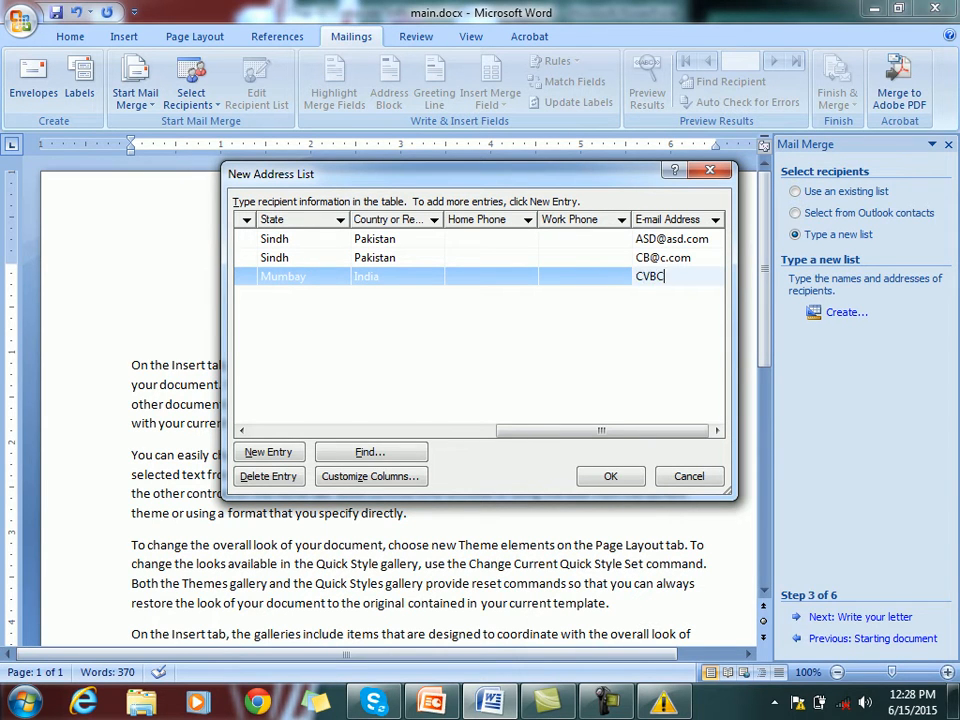
type(".SADF.com")
key("Tab")
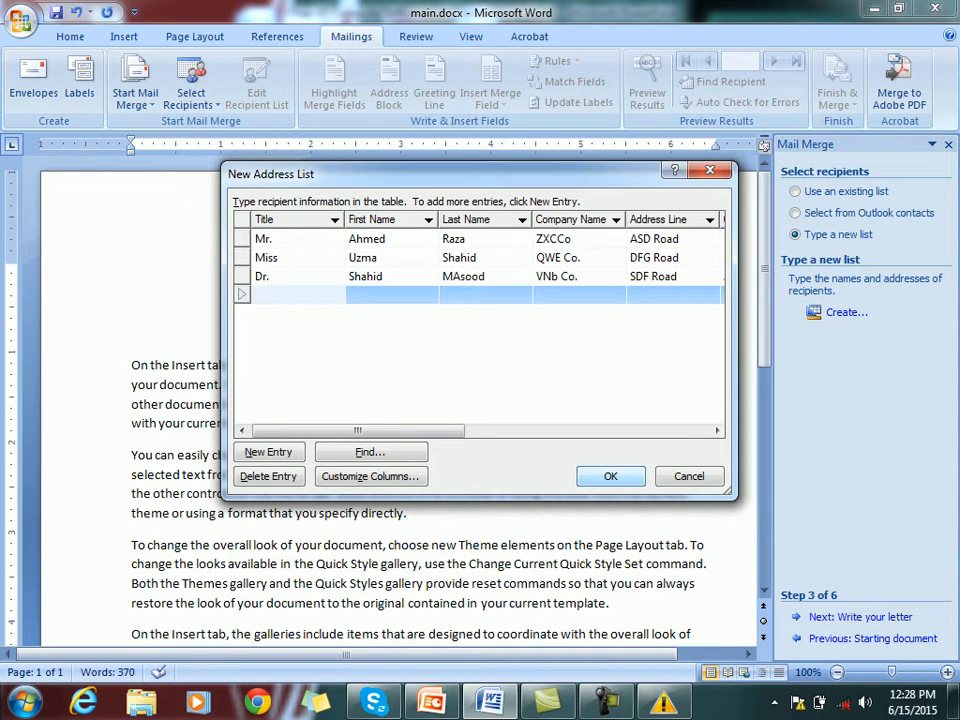
left_click(611, 476)
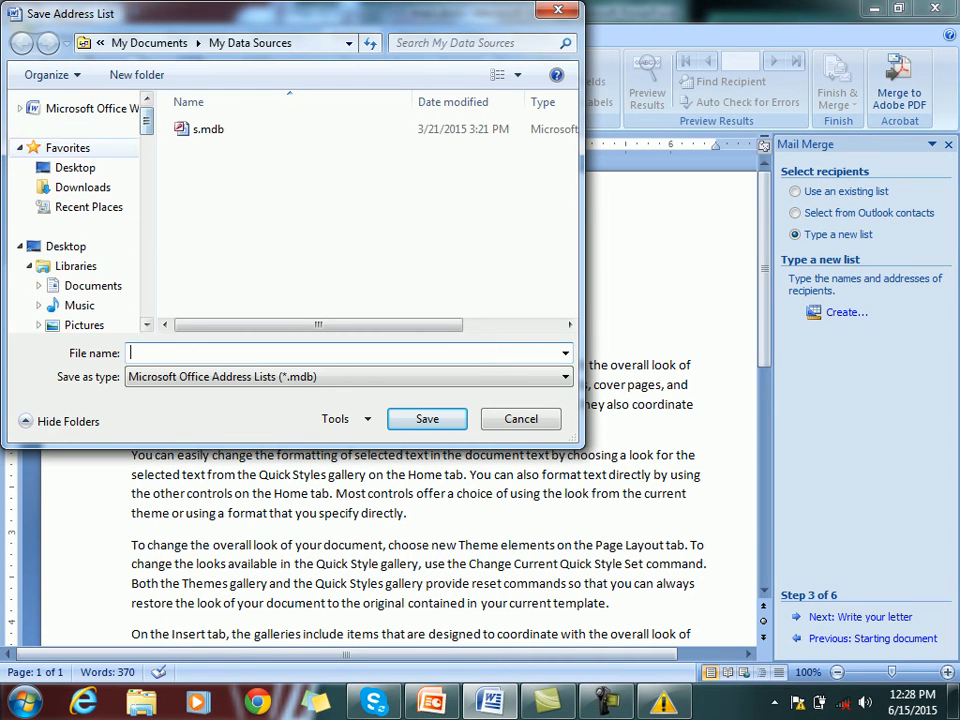
Save the address list as Data in the Mail Merge folder on the Desktop
left_click(75, 168)
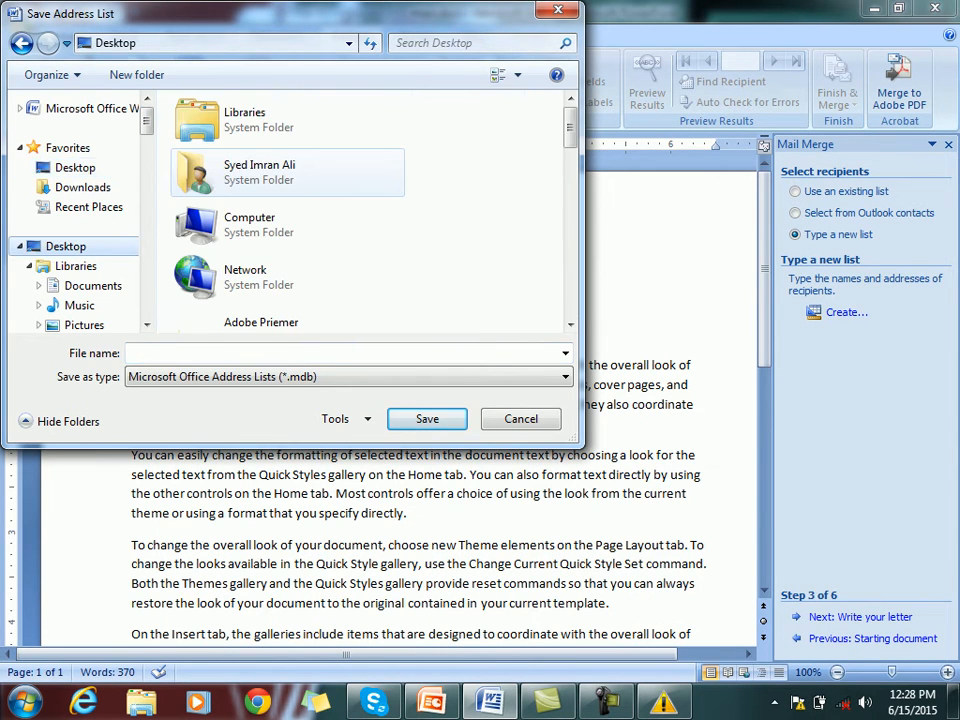
left_click(260, 172)
key("m")
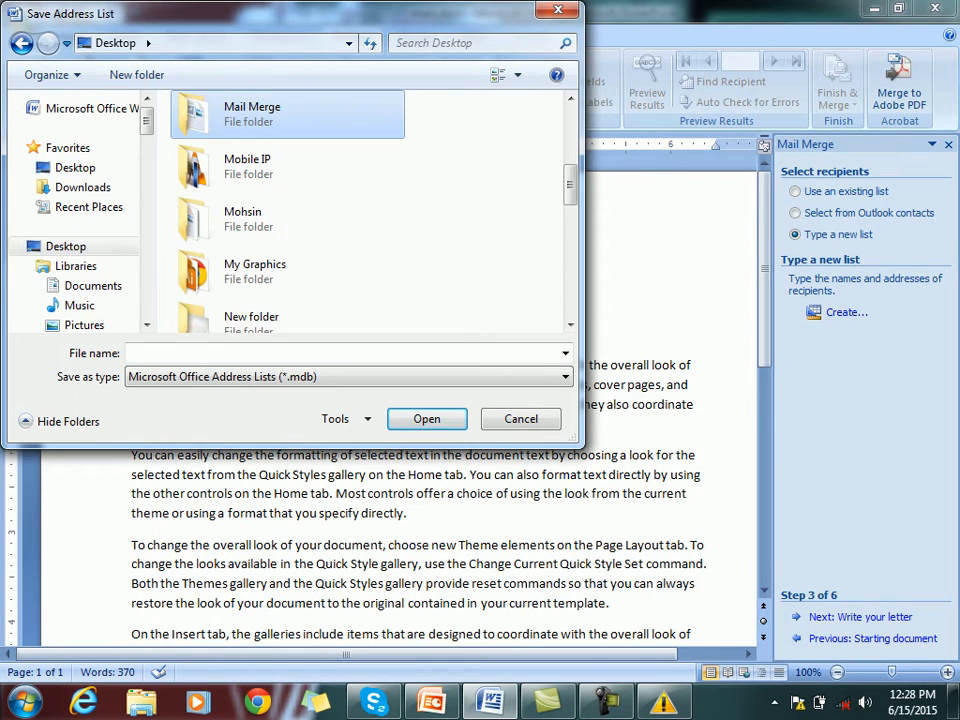
key("Return")
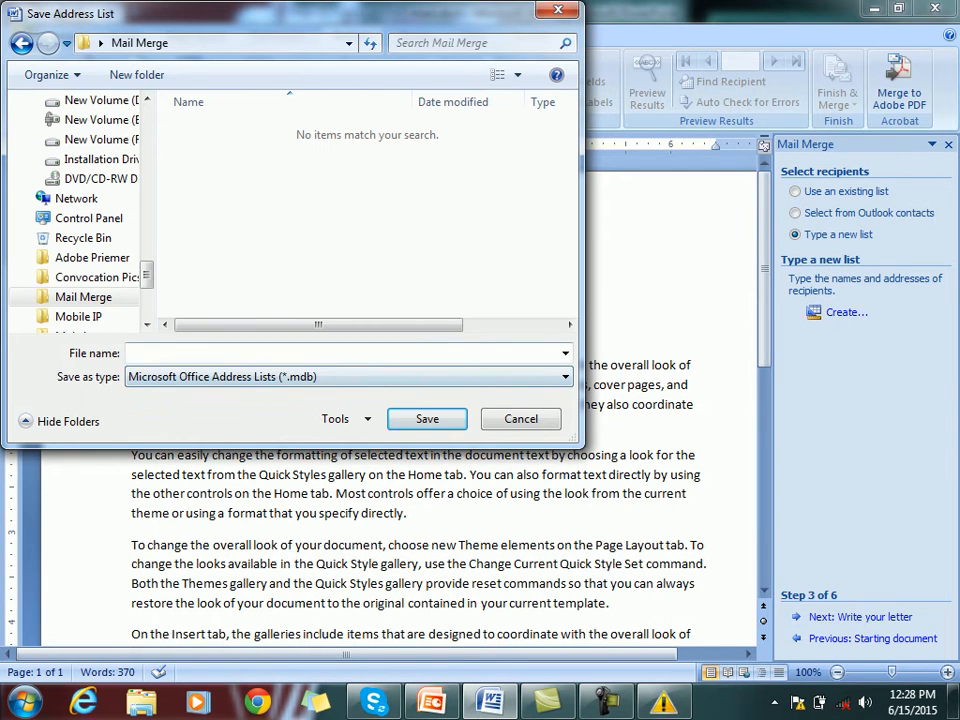
type("Data")
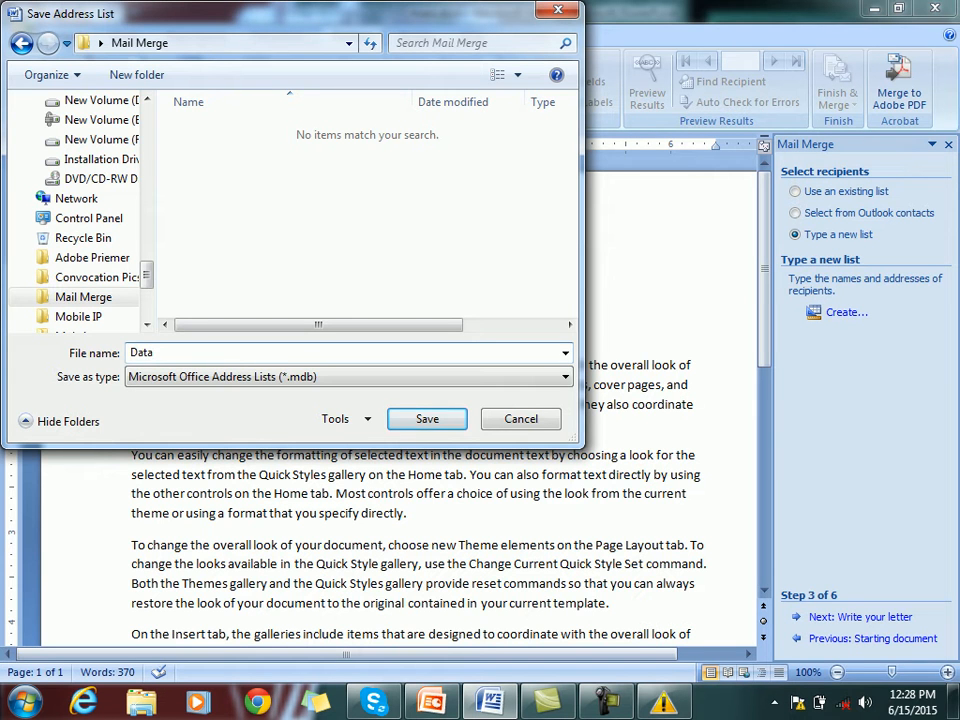
key("Return")
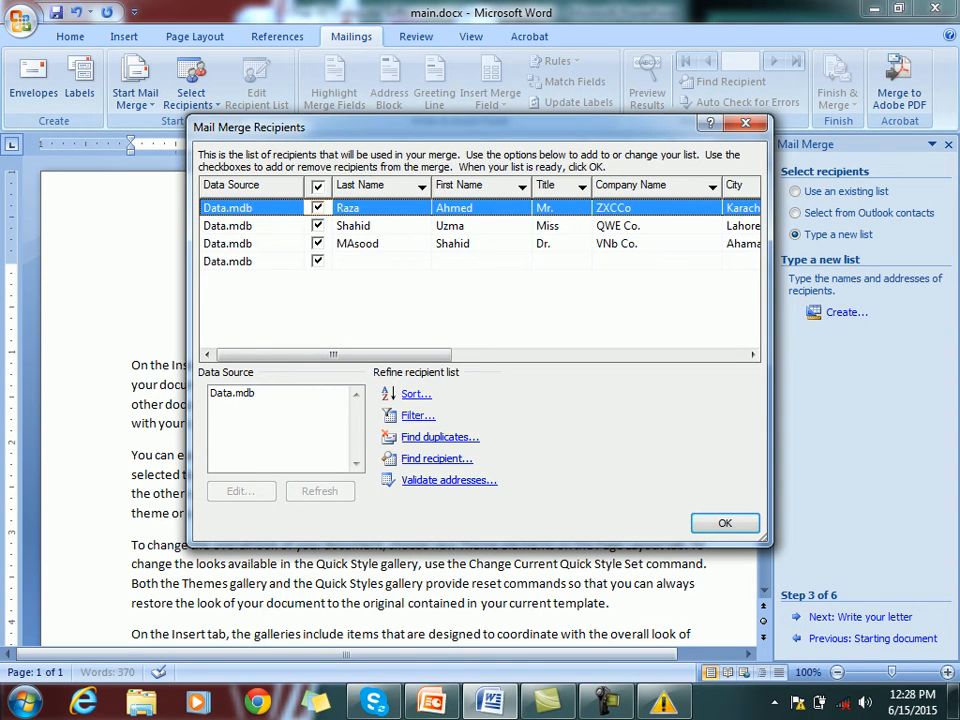
Uncheck the blank fourth record and accept the recipient list
left_click(318, 261)
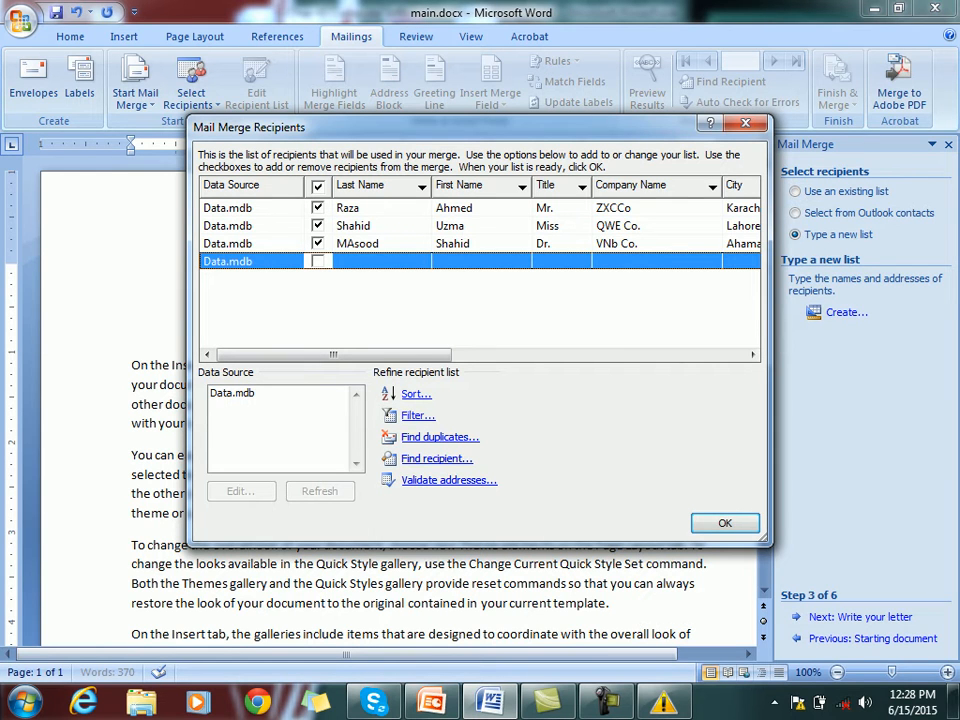
key("Return")
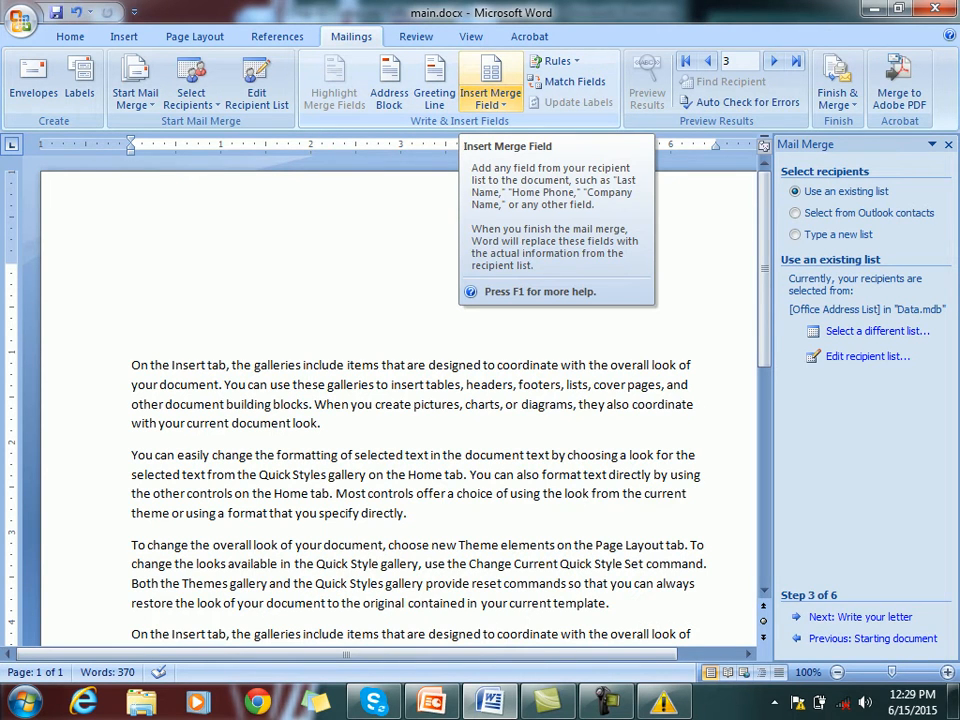
Insert Title, First_Name and Last_Name fields, then Company_Name and Address_Line on separate lines
left_click(490, 98)
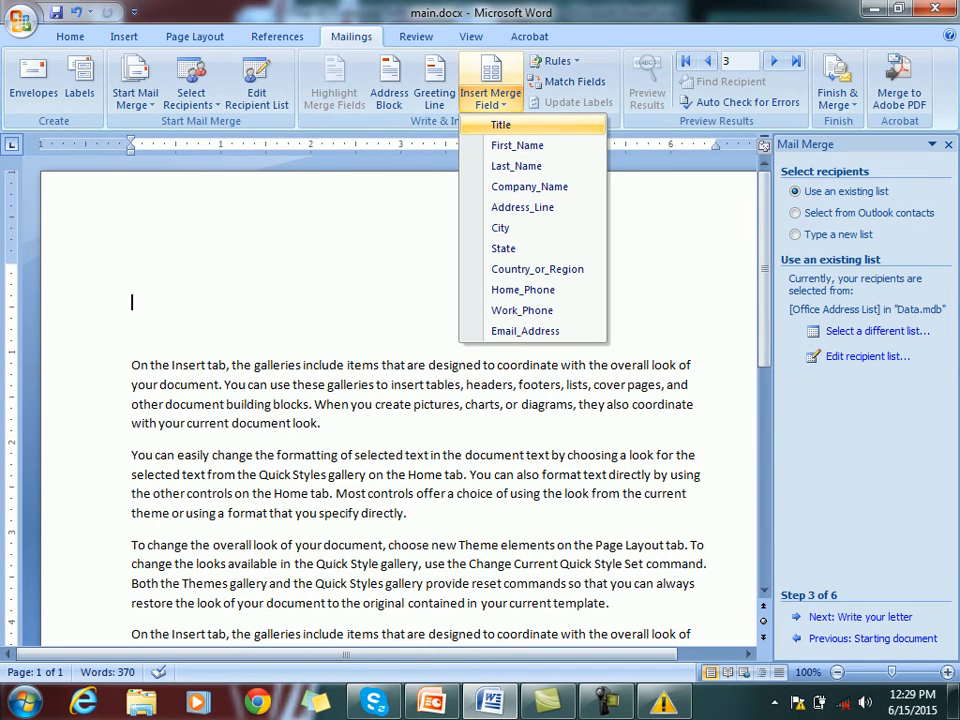
left_click(502, 125)
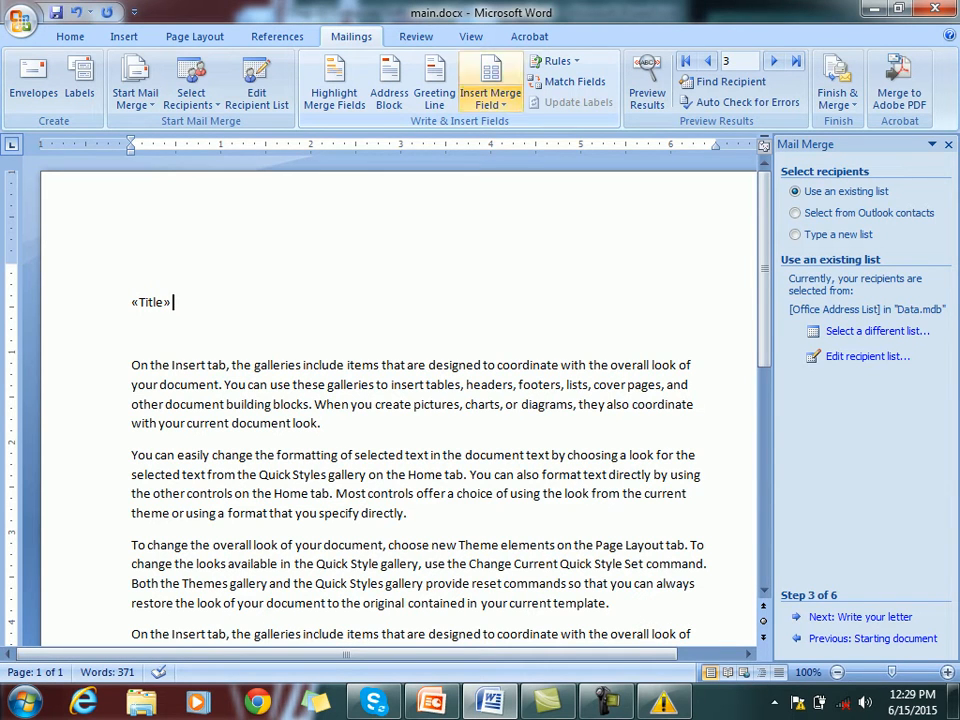
left_click(490, 104)
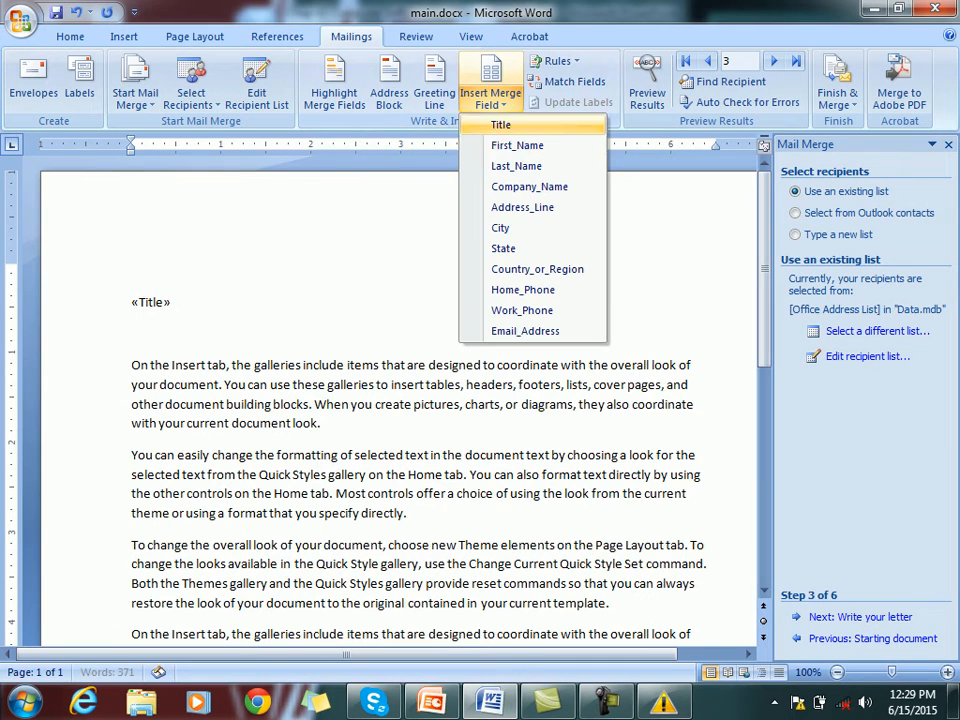
left_click(517, 145)
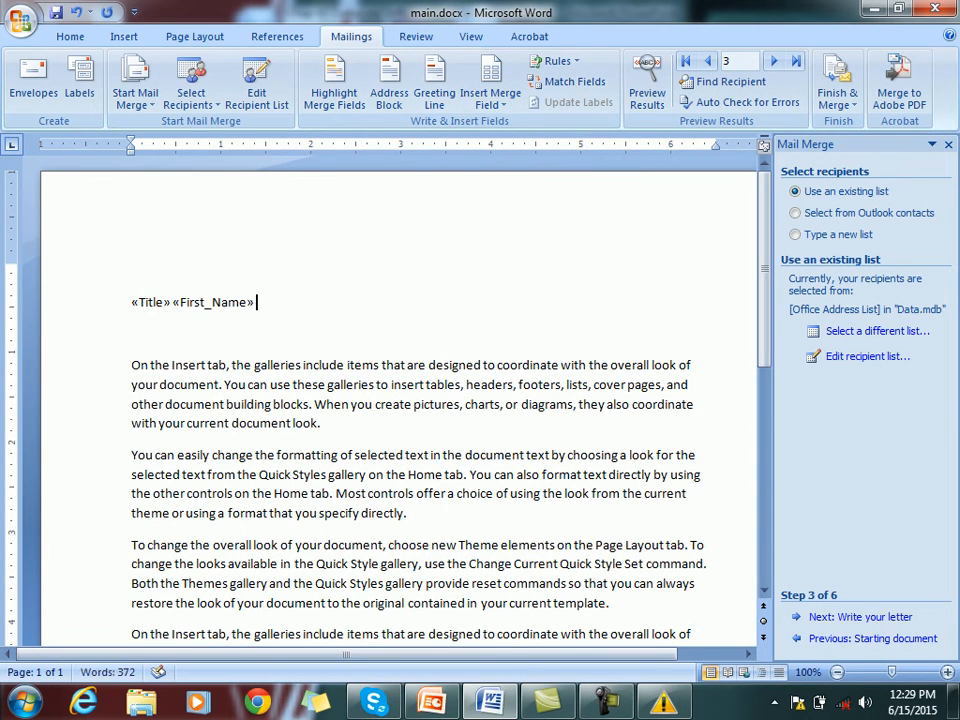
left_click(490, 100)
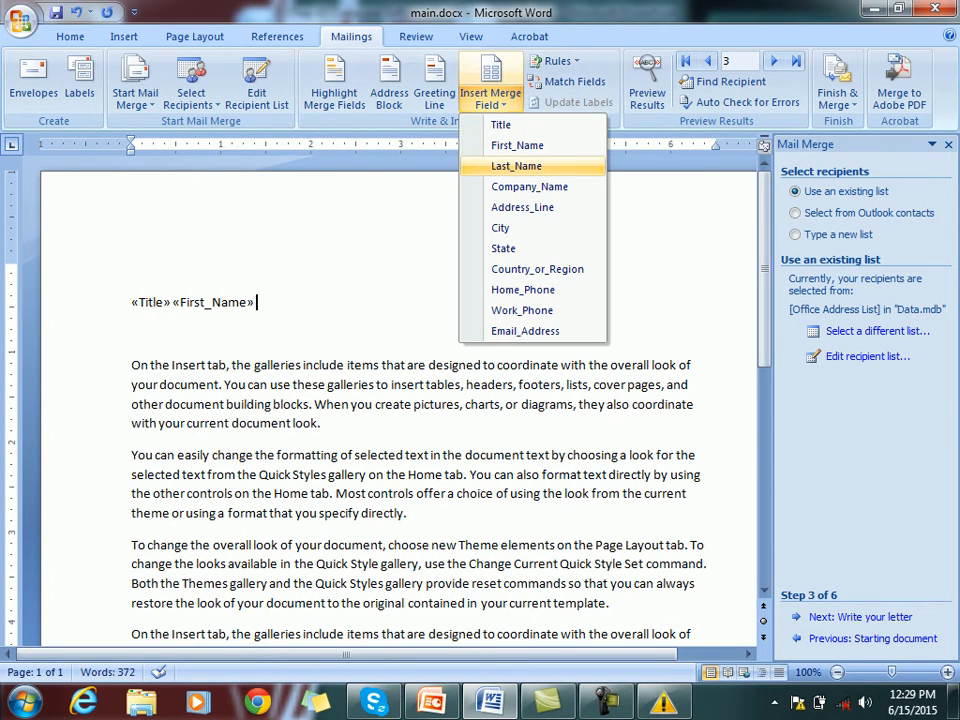
left_click(516, 165)
key("Return")
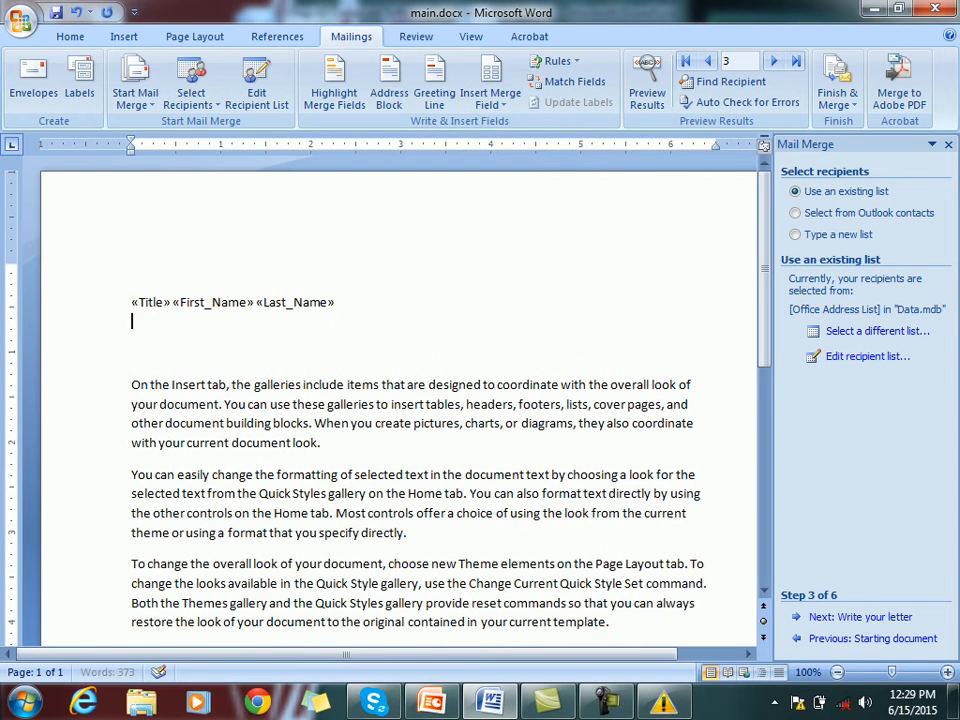
left_click(490, 97)
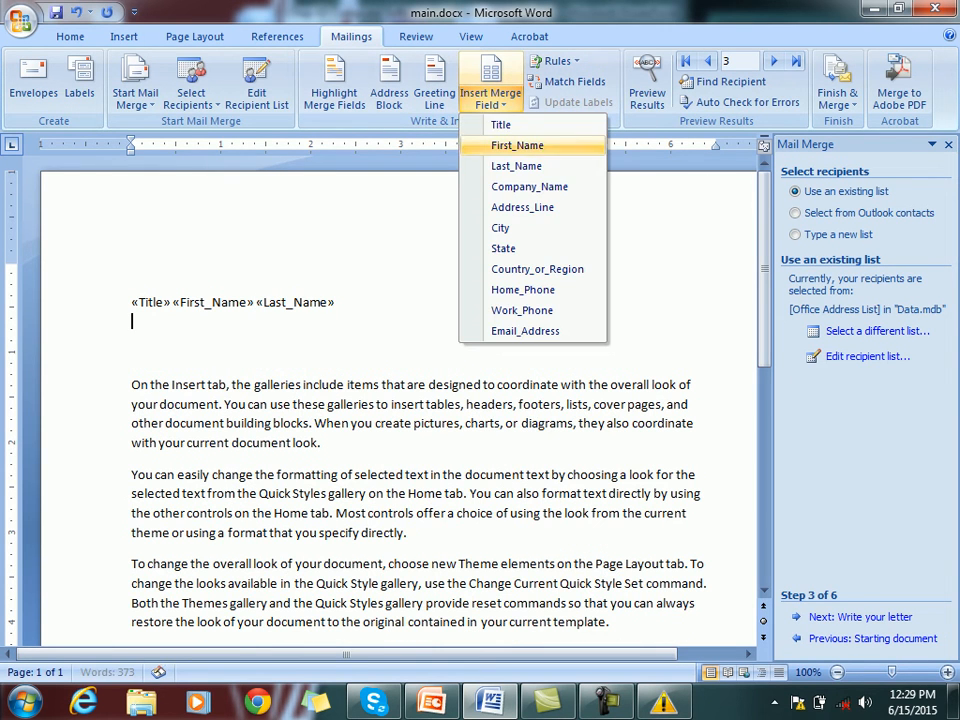
left_click(529, 186)
key("Return")
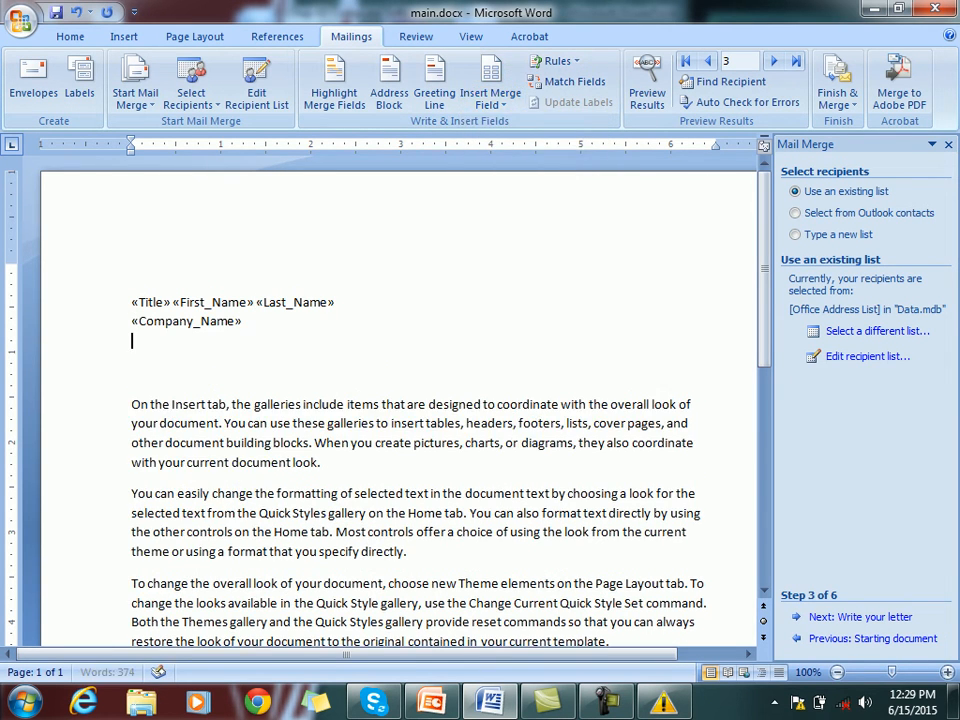
left_click(490, 97)
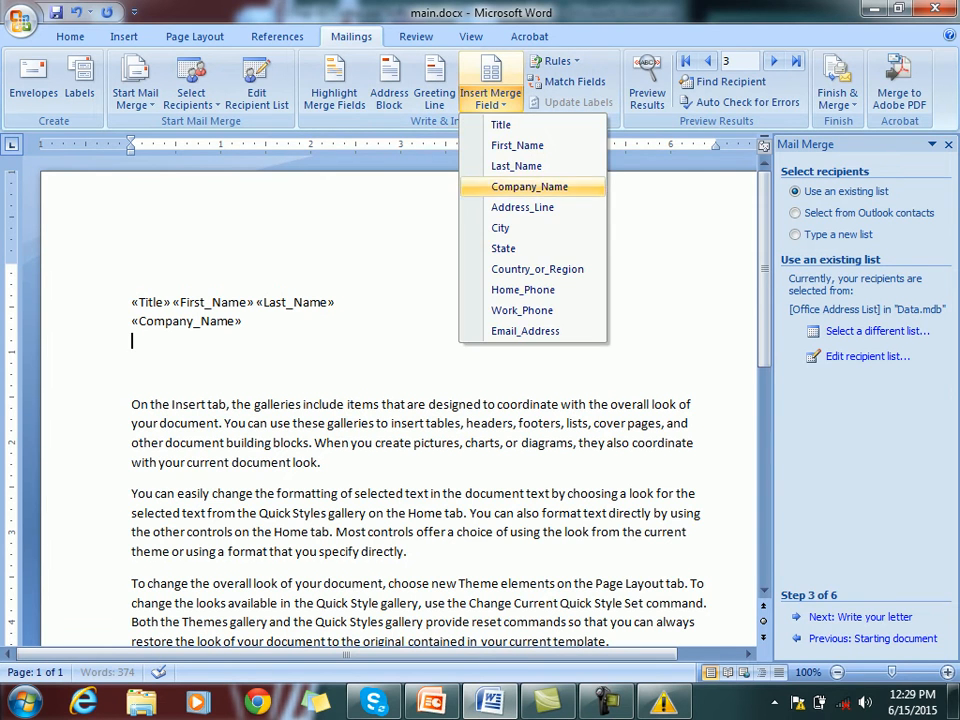
left_click(522, 207)
key("Return")
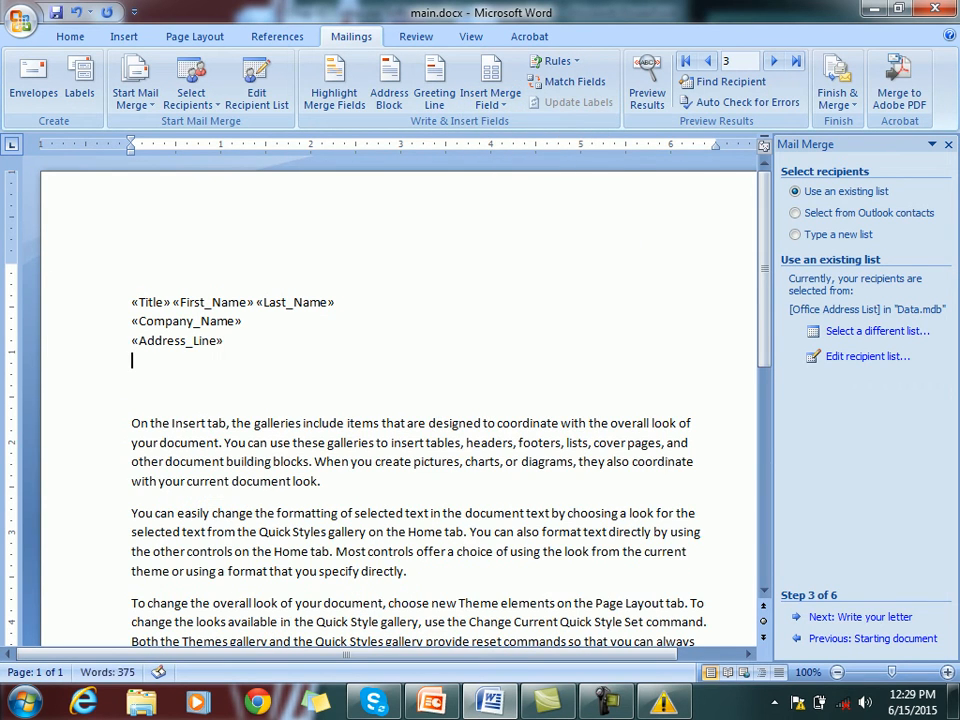
Add «City», «State», then Country_or_Region and Email_Address on new lines, followed by blank lines
left_click(490, 97)
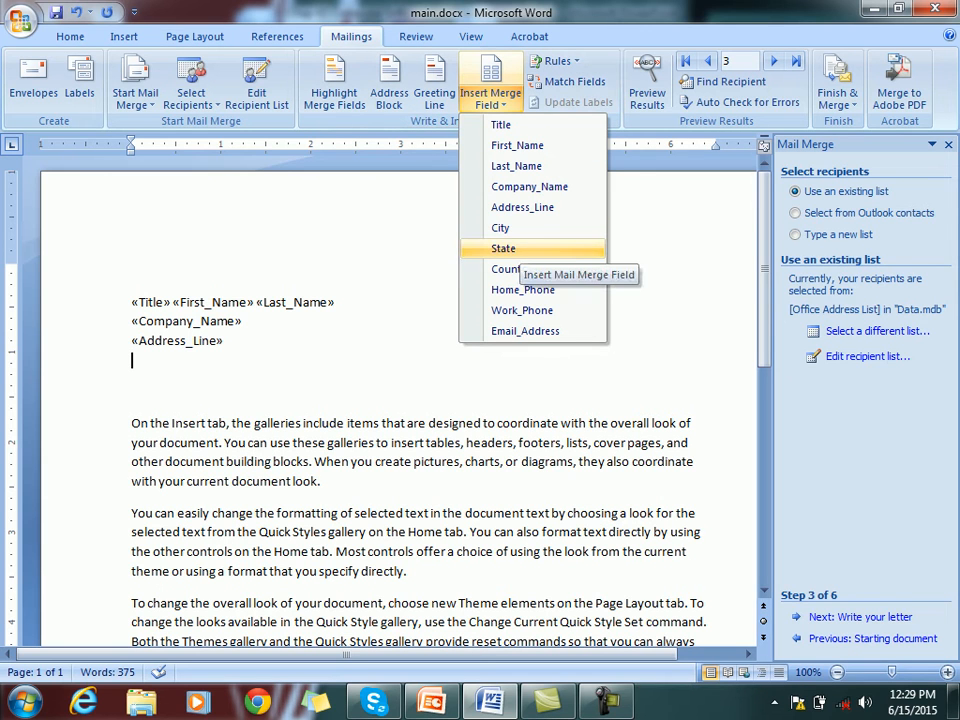
left_click(500, 228)
type(",")
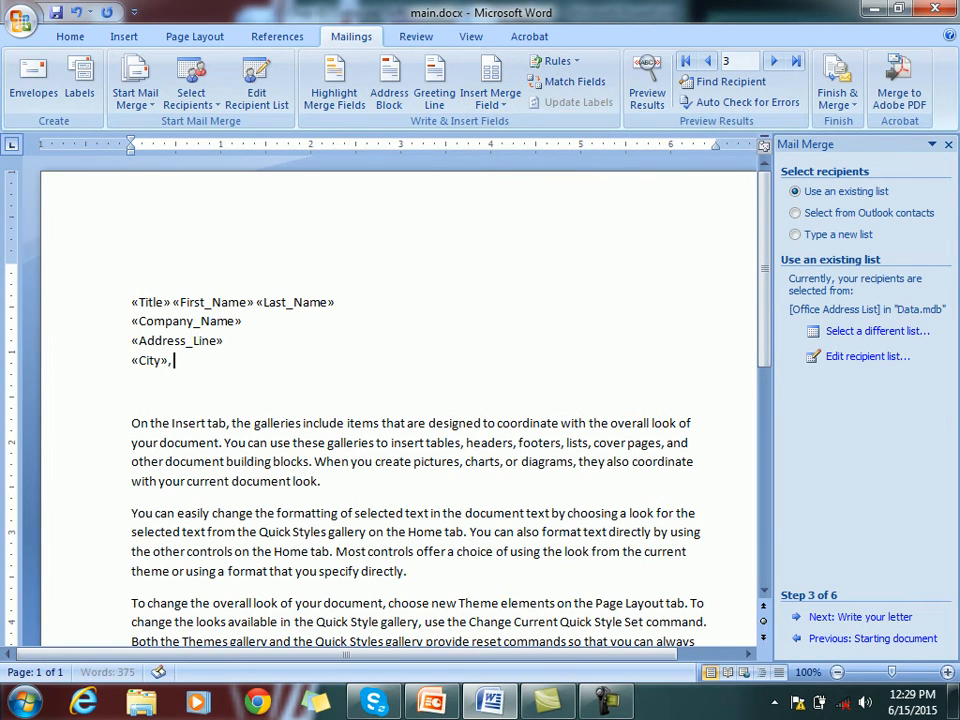
left_click(490, 95)
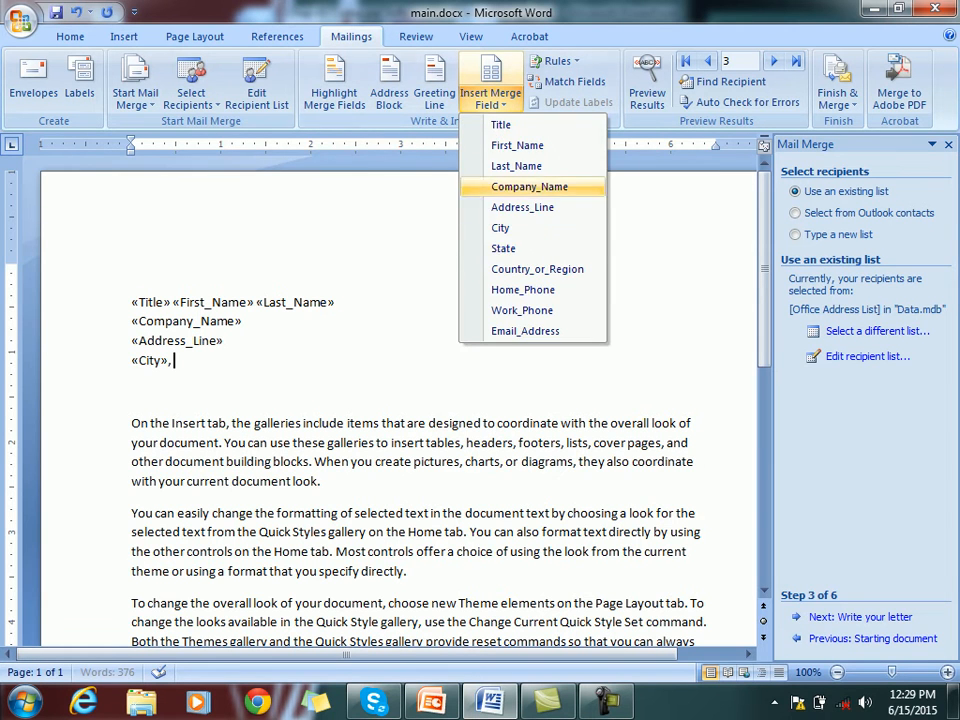
left_click(503, 248)
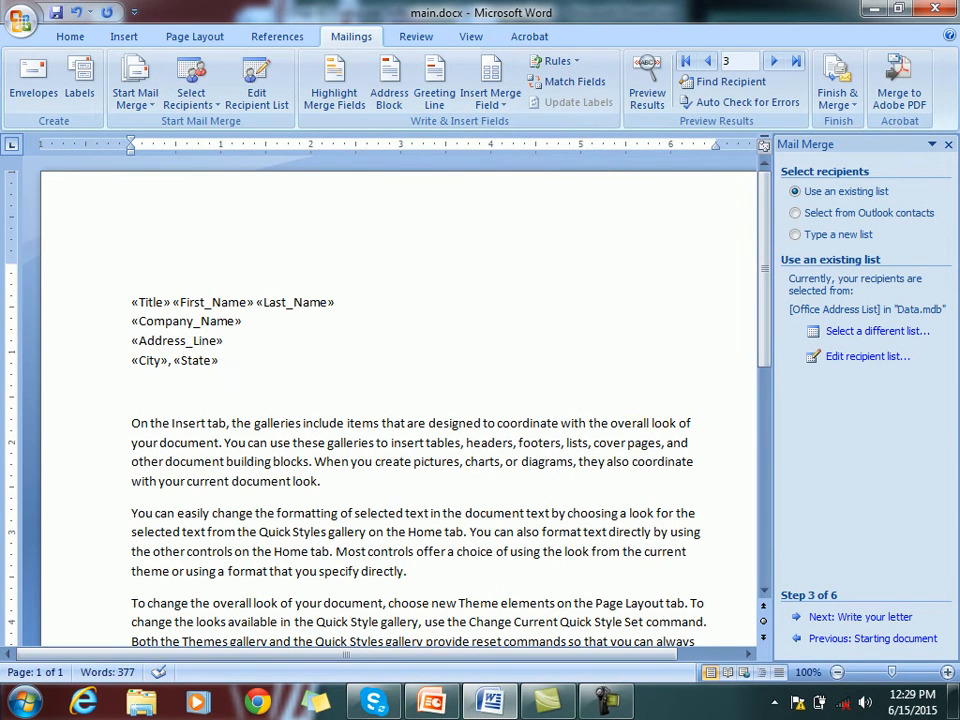
key("Return")
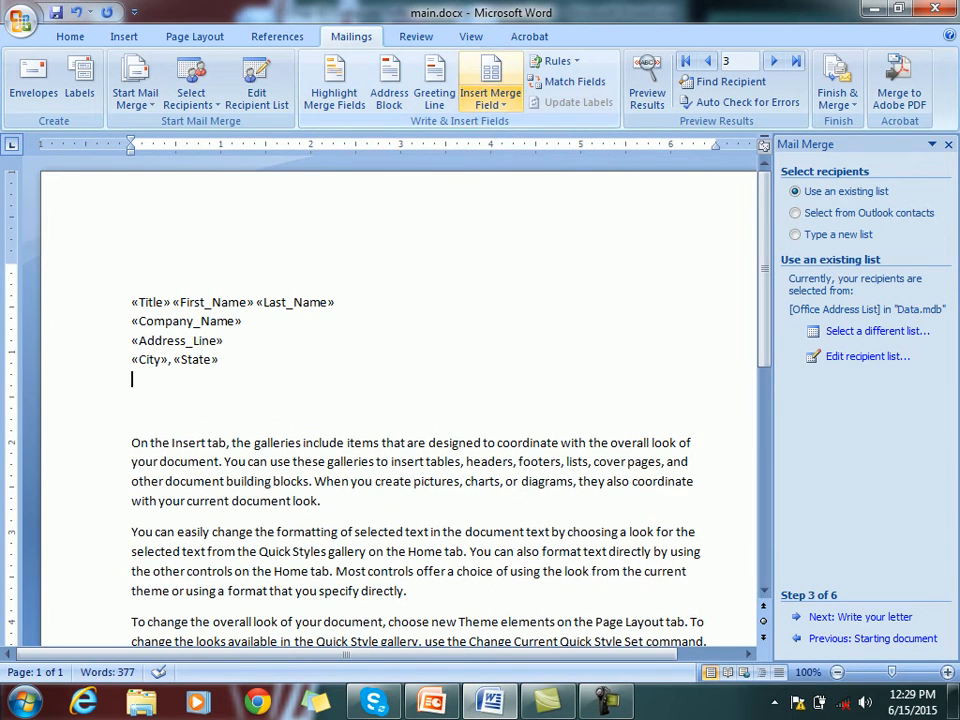
left_click(490, 95)
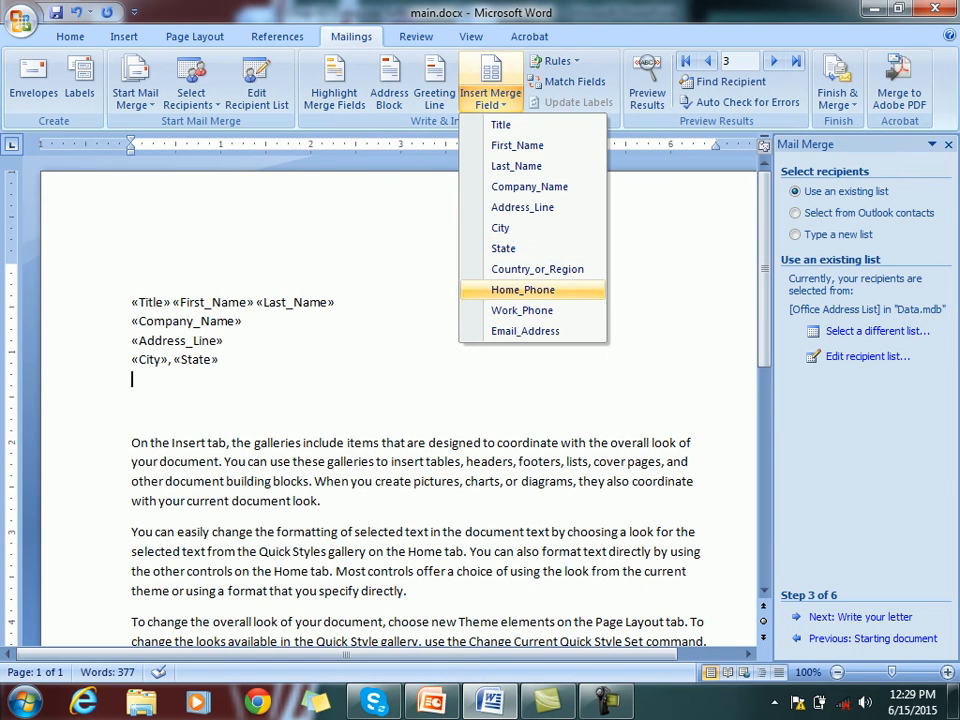
left_click(537, 269)
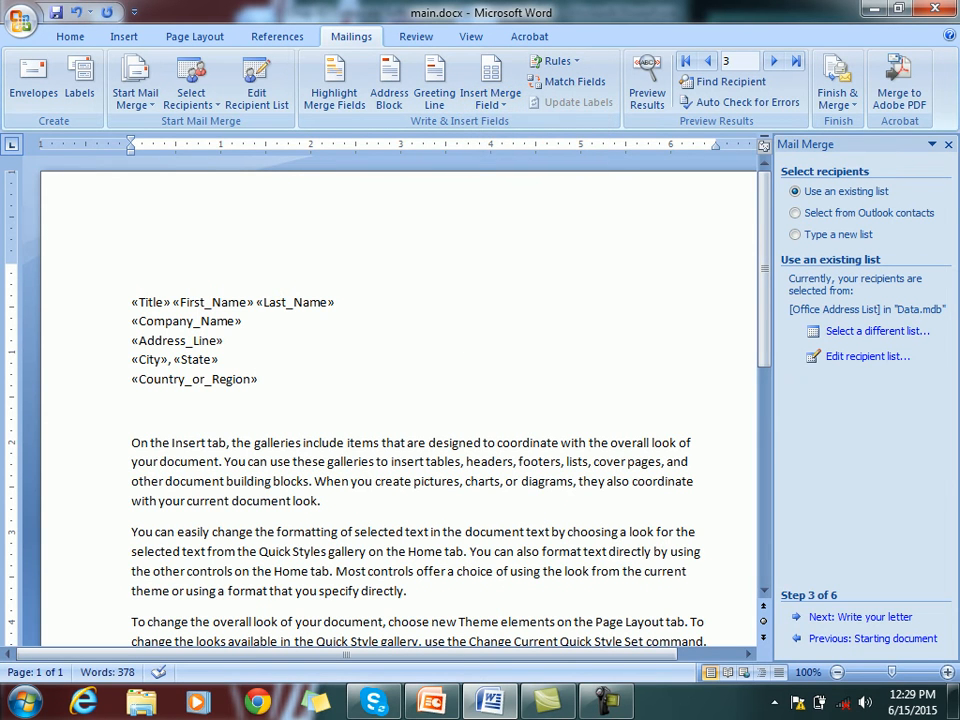
key("Return")
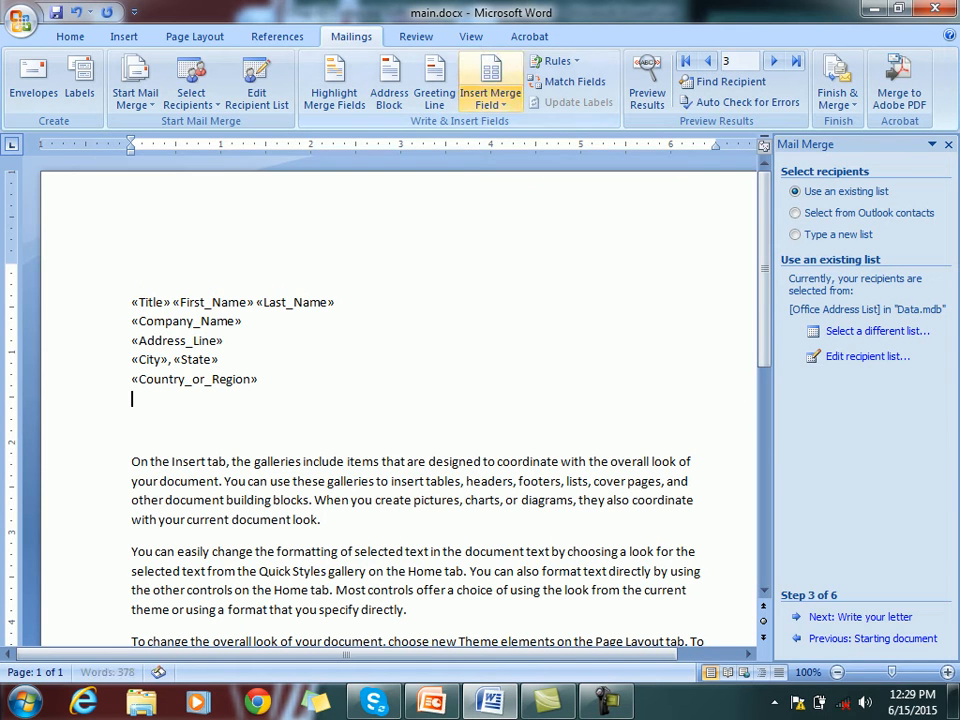
left_click(490, 100)
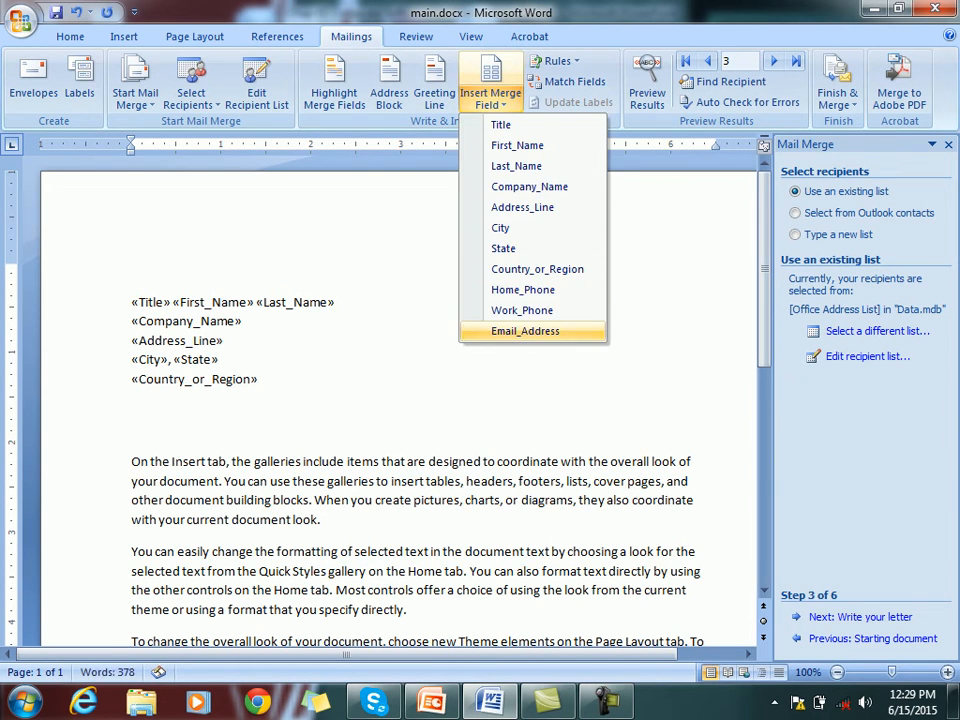
left_click(525, 330)
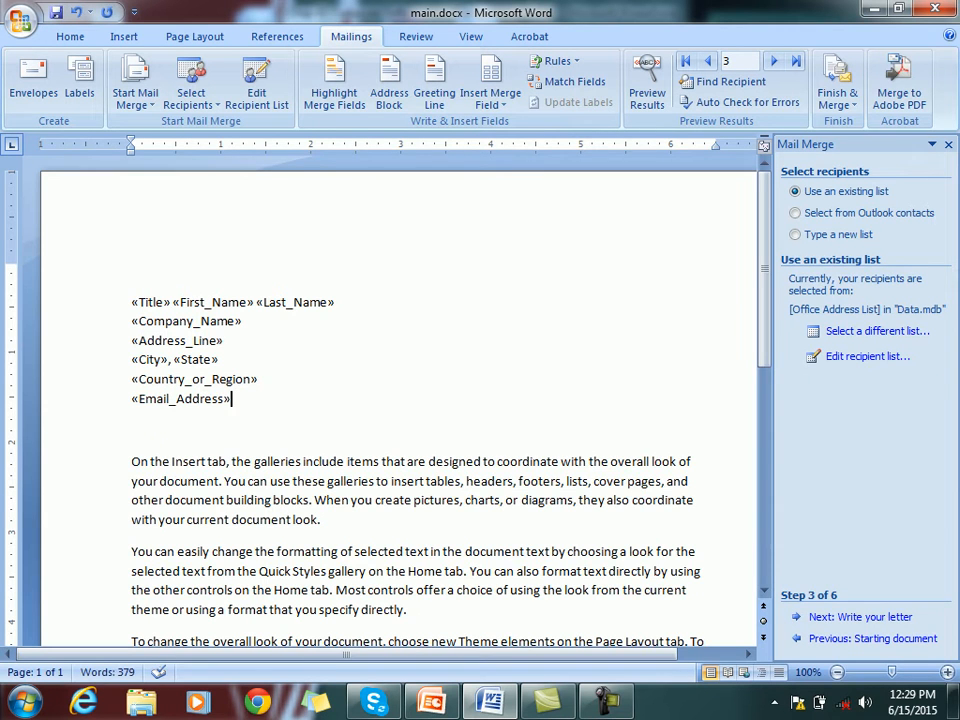
key("Return")
key("Return")
Type the greeting 'Dear «First_Name»,' and indent the first body paragraph
type("Dear")
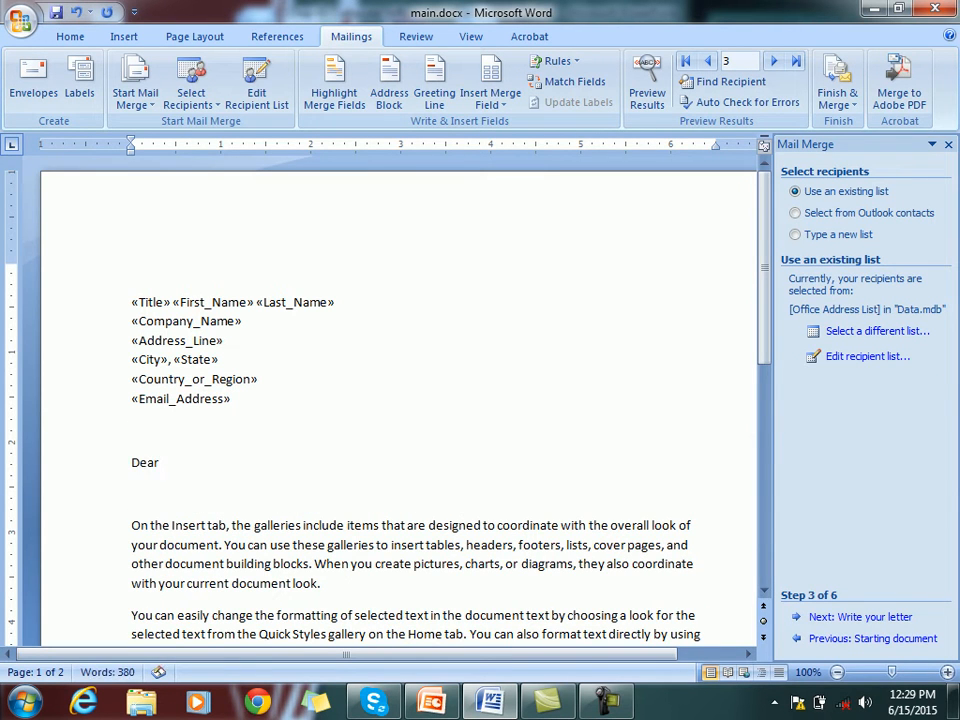
left_click(490, 100)
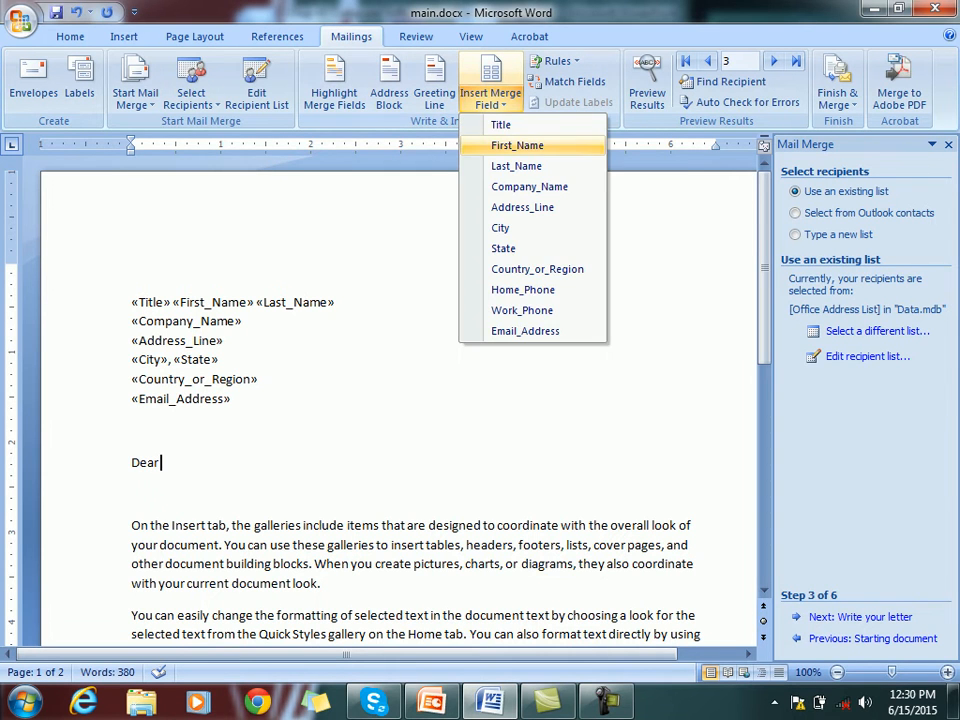
left_click(517, 145)
type(",")
key("Return")
key("Delete")
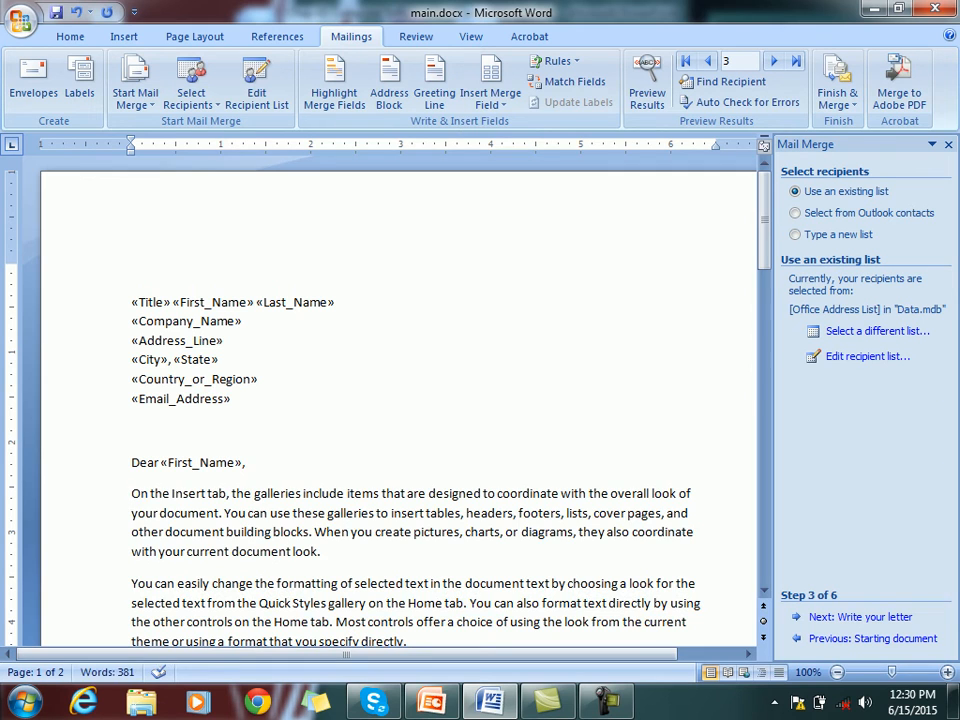
key("Tab")
Place the insertion point after «Address_Line» and click elsewhere in the letter
left_click(224, 341)
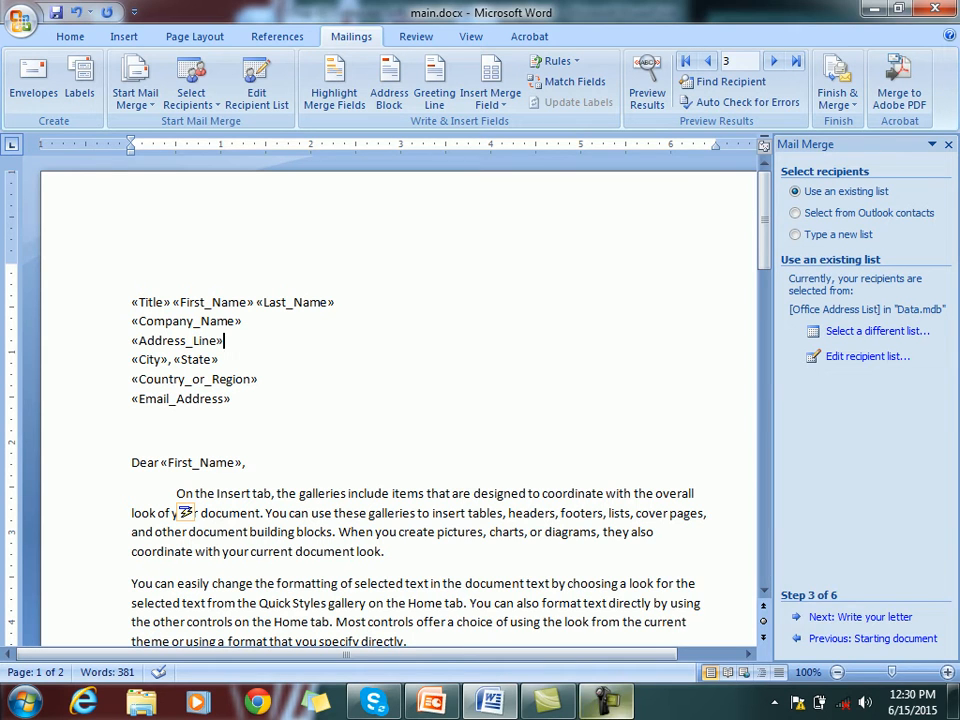
left_click(606, 701)
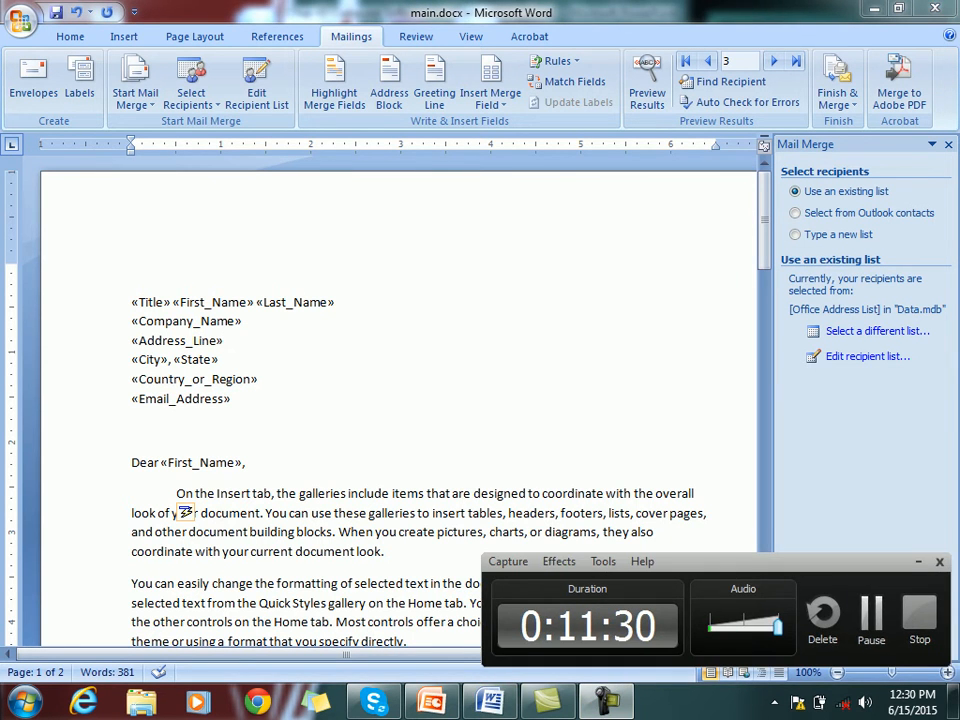
left_click(871, 618)
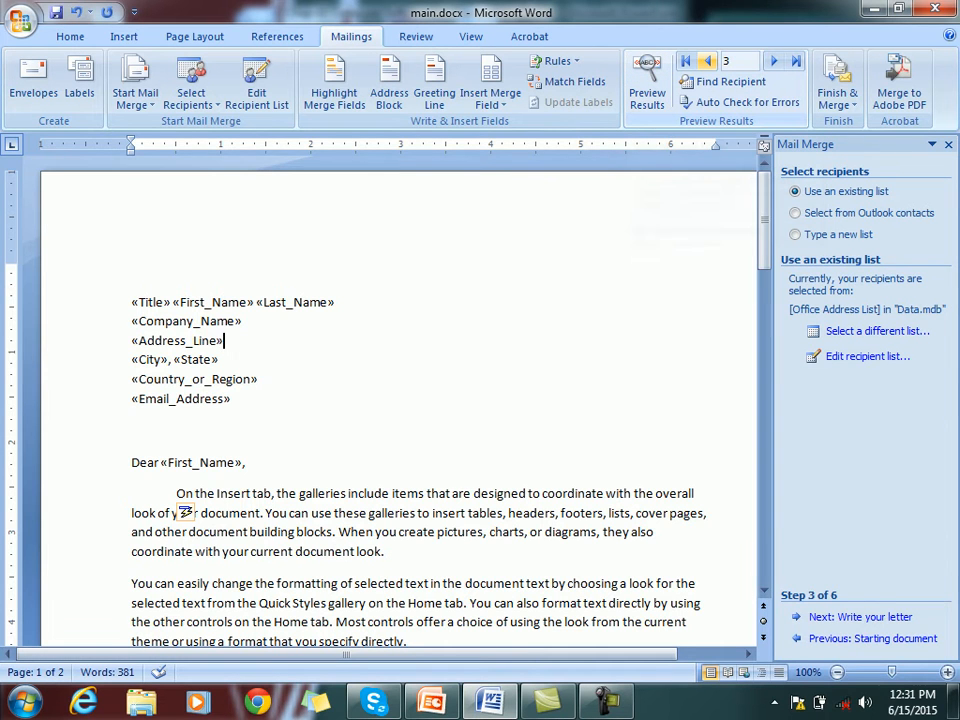
left_click(708, 61)
left_click(708, 61)
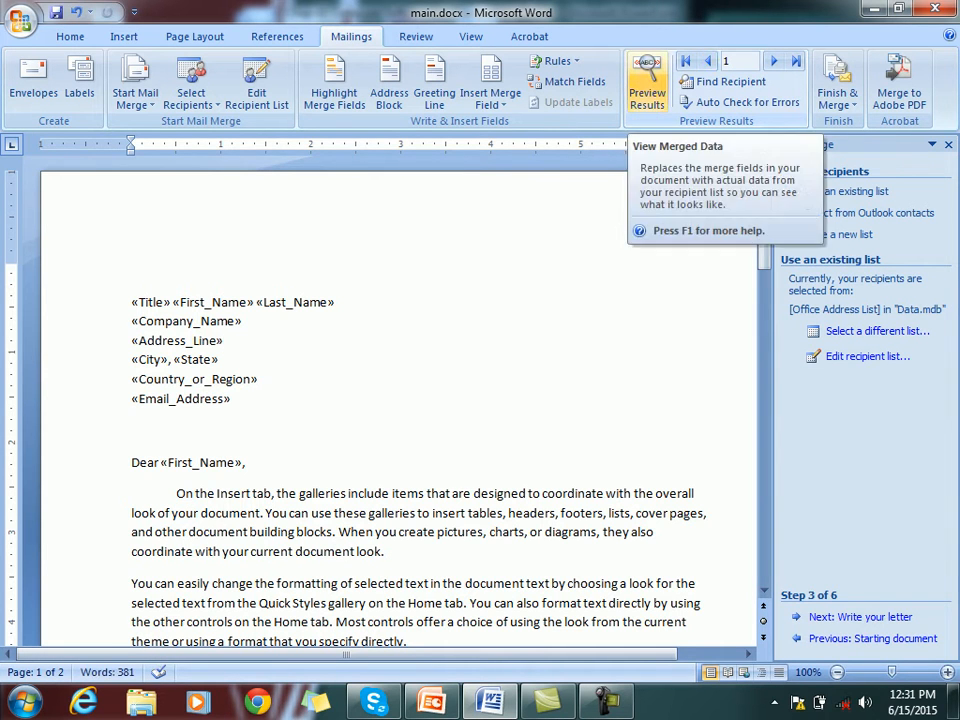
left_click(647, 88)
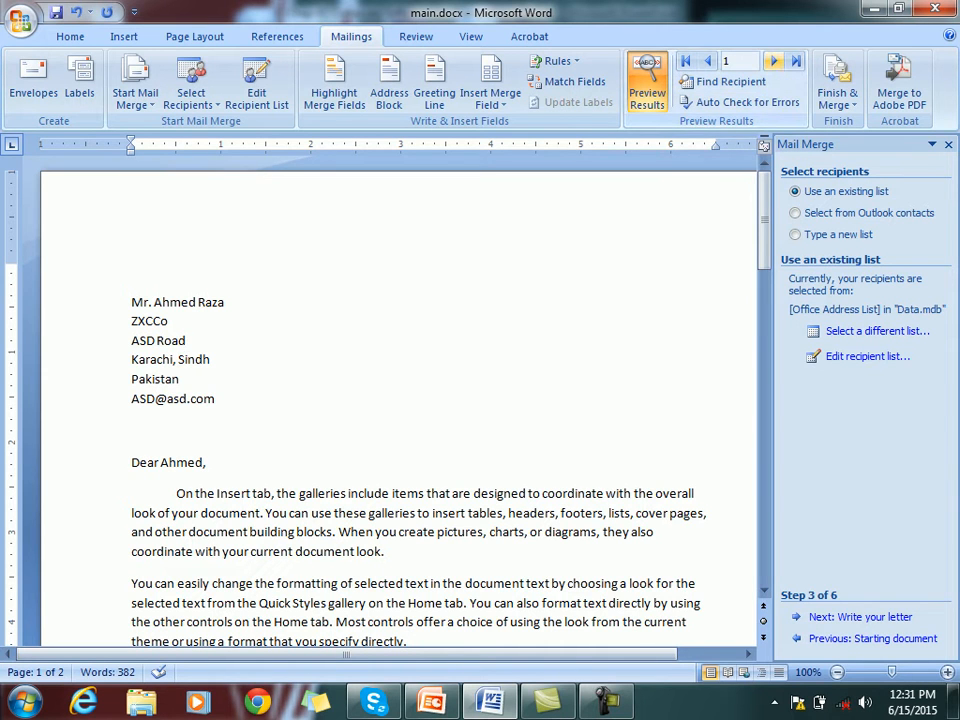
left_click(774, 61)
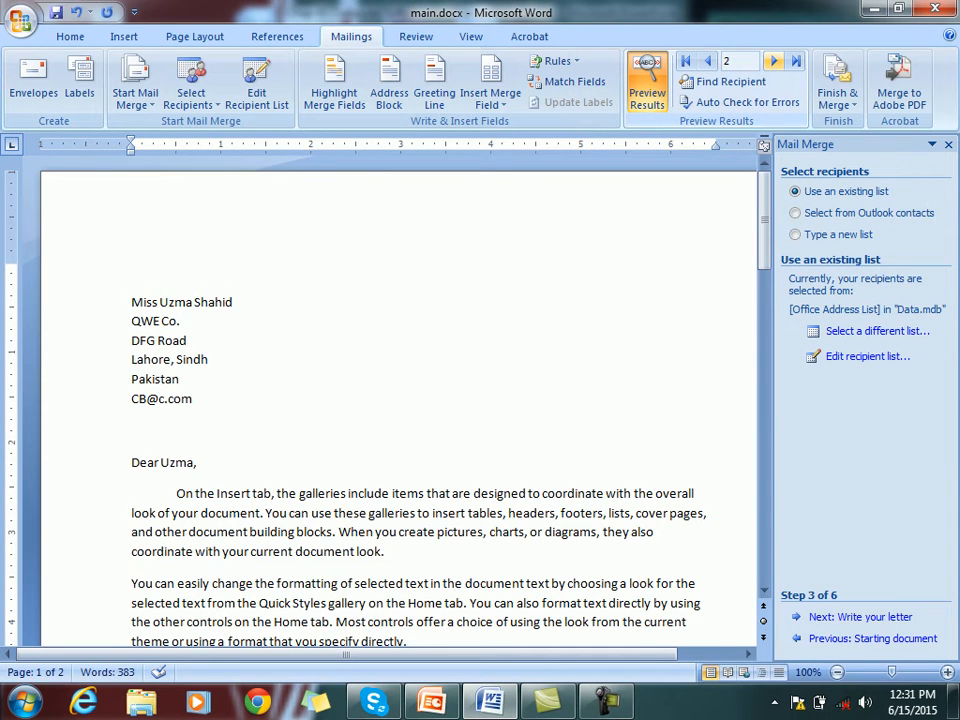
left_click(774, 61)
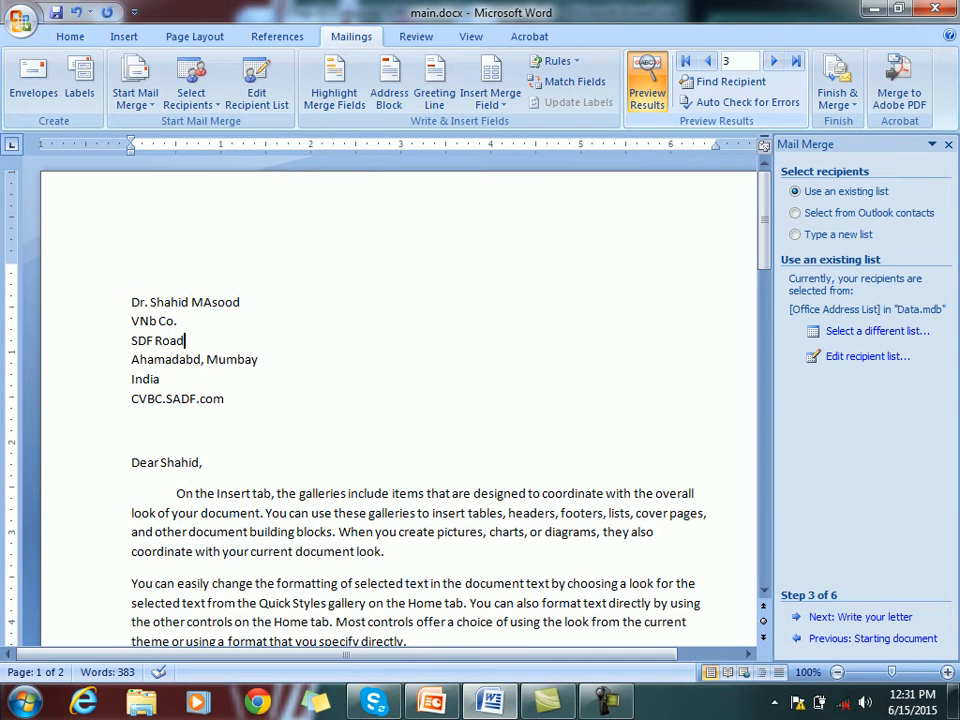
left_click(707, 61)
left_click(707, 61)
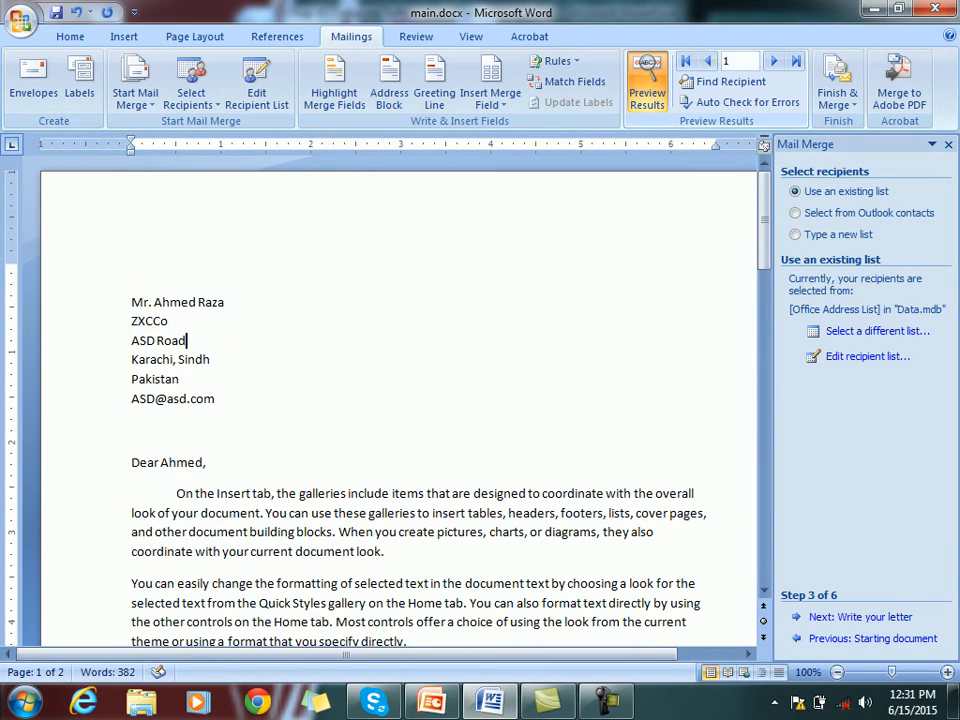
left_click(774, 61)
left_click(774, 61)
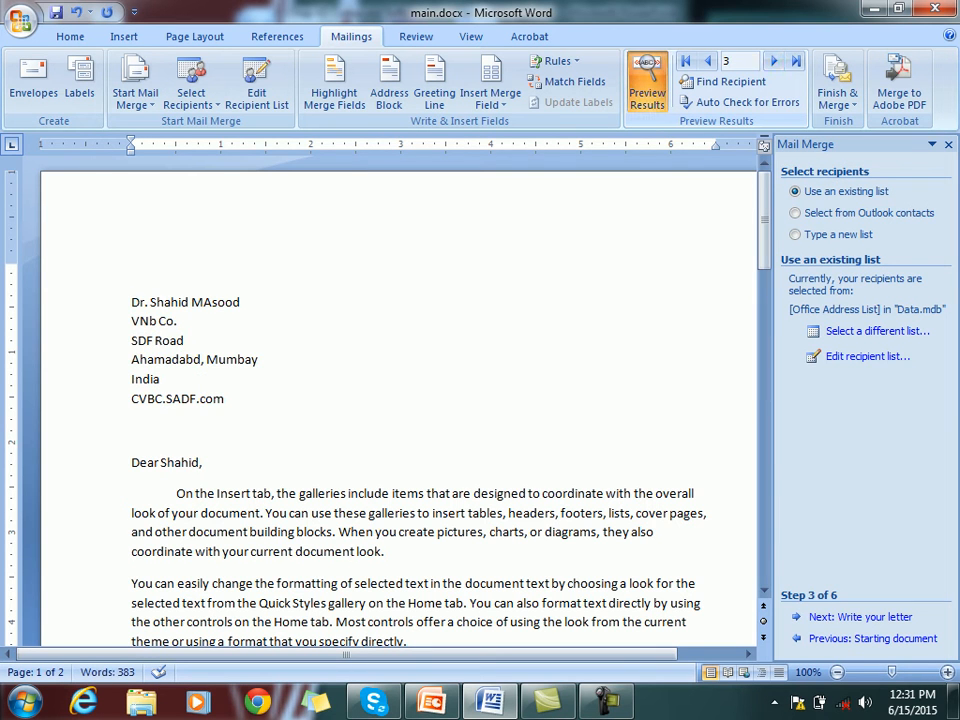
left_click(647, 85)
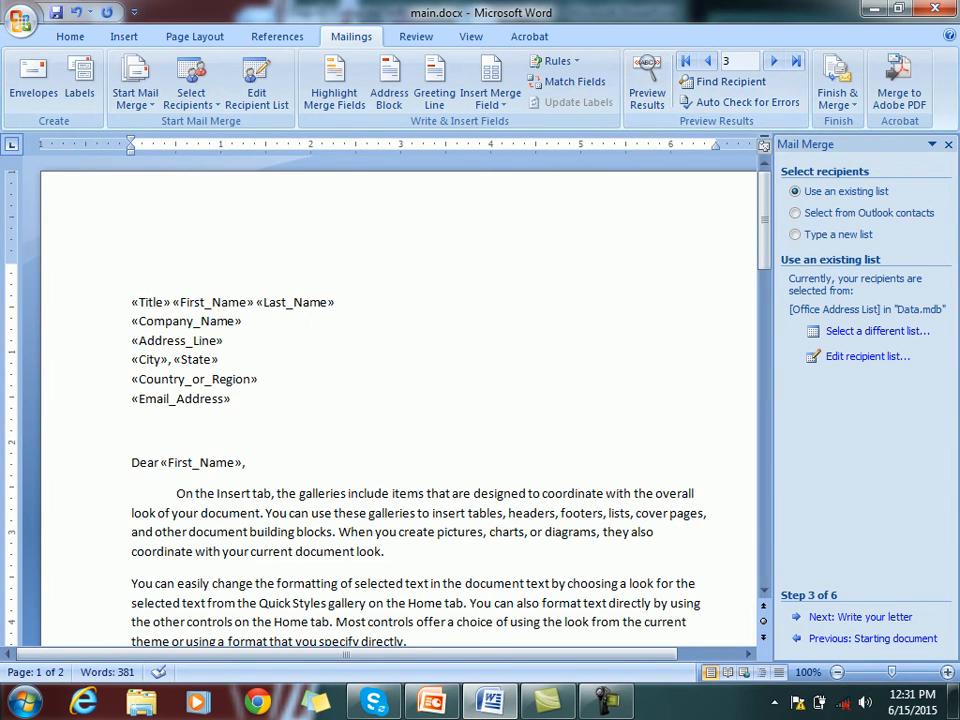
End the first body paragraph with 'Your are from «Country_or_Region»'
left_click(386, 552)
type("Your")
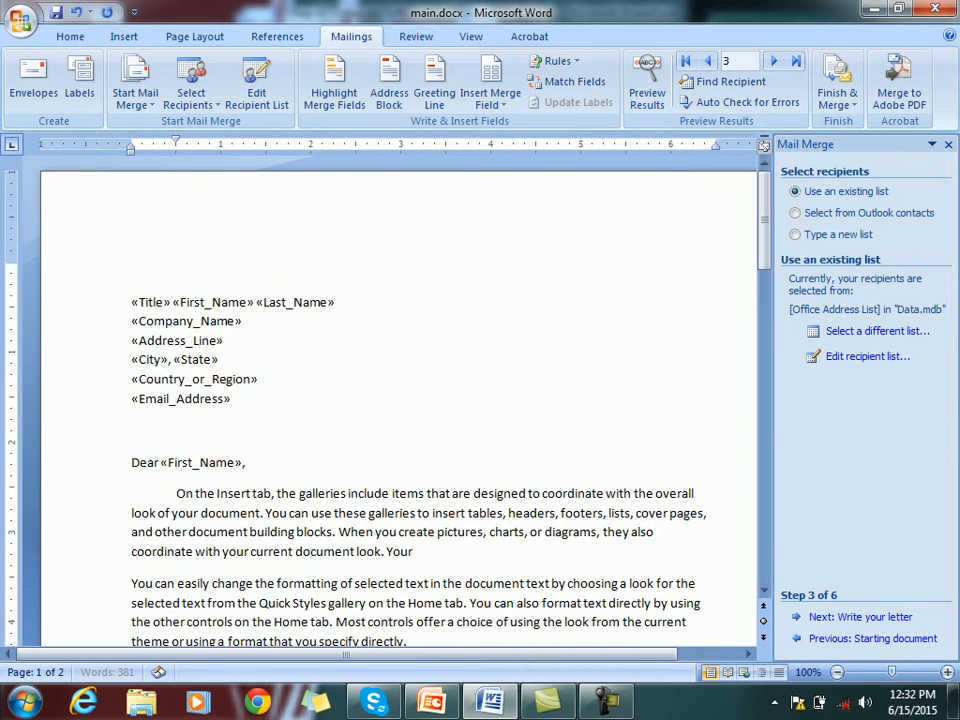
type(" are from")
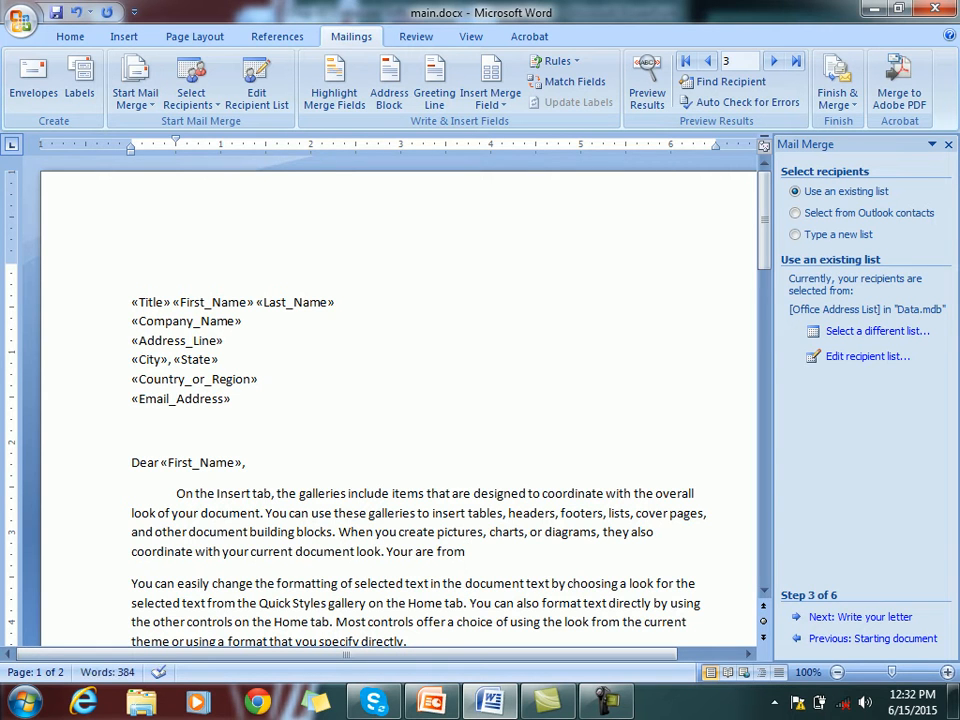
left_click(490, 98)
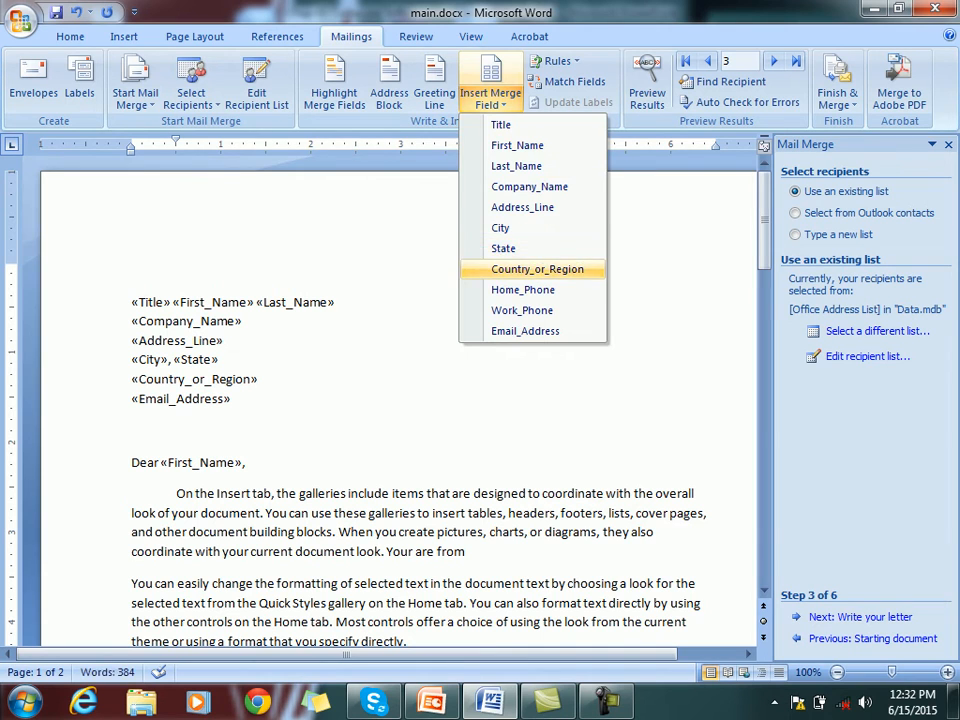
left_click(537, 269)
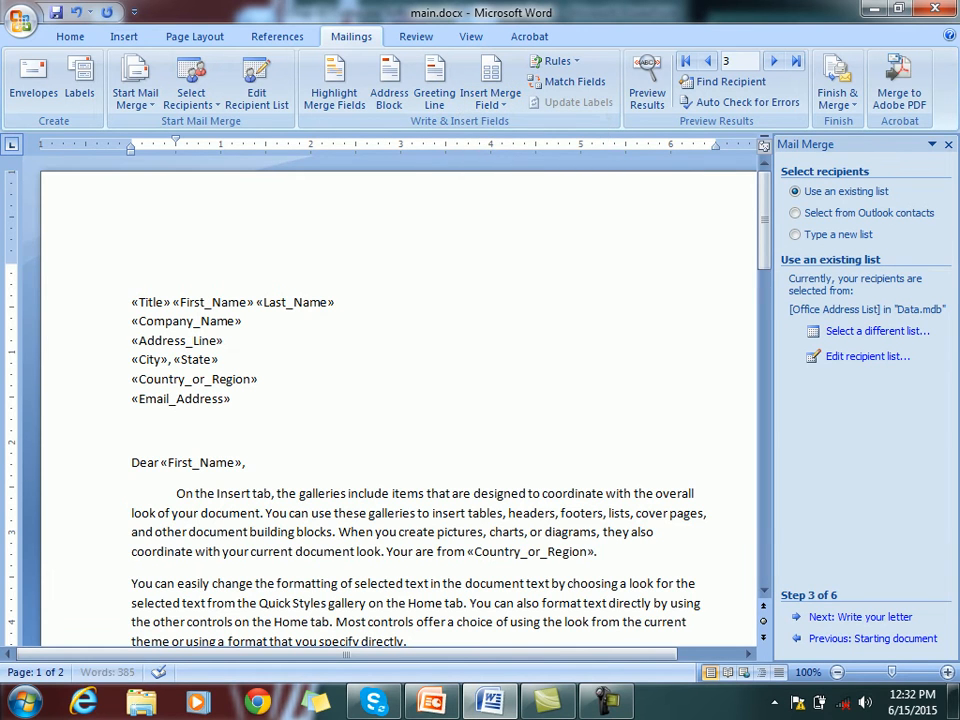
Replace 'You' at the next paragraph's start with 'Dear «First_Name»,'
left_click(131, 583)
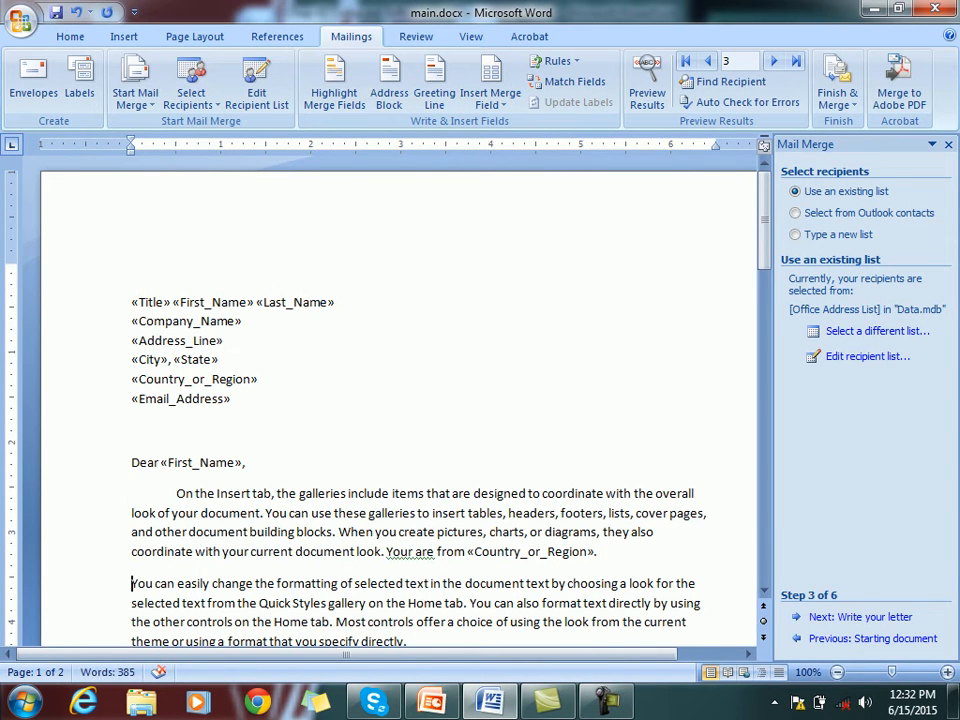
key("Right")
key("Right")
key("Right")
key("BackSpace")
key("BackSpace")
key("BackSpace")
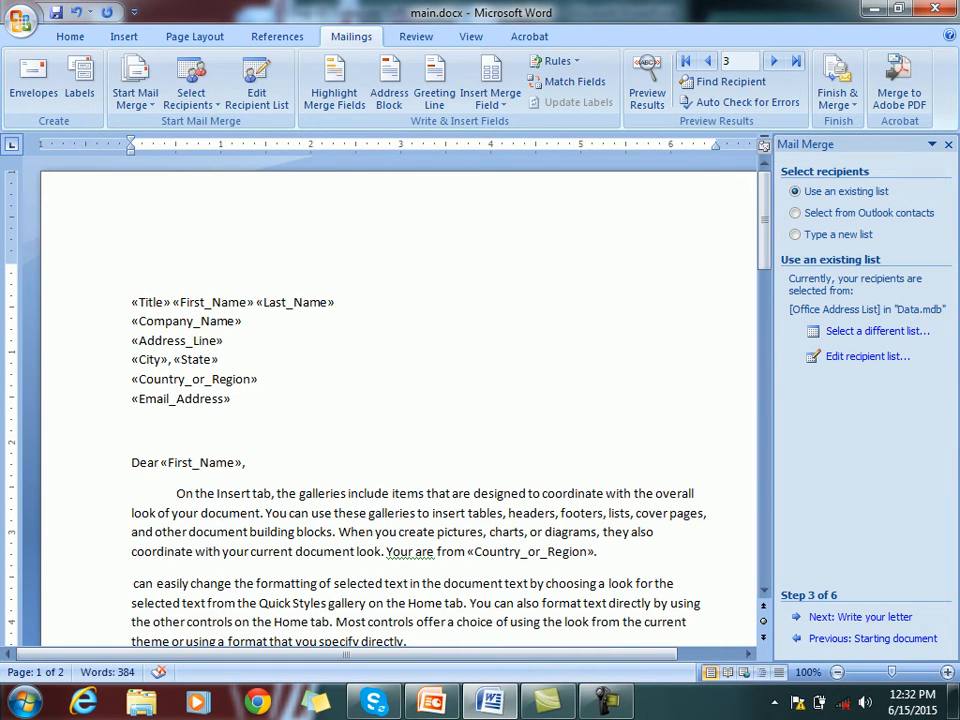
key("shift+Up")
key("shift+Down")
type("Dear")
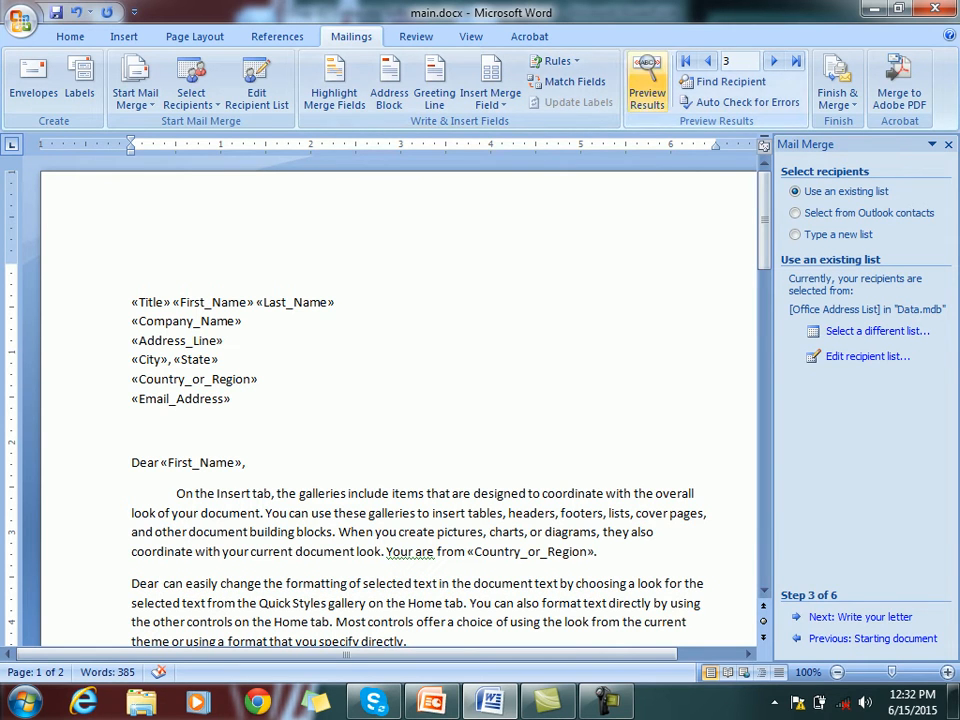
left_click(647, 85)
left_click(647, 85)
left_click(490, 100)
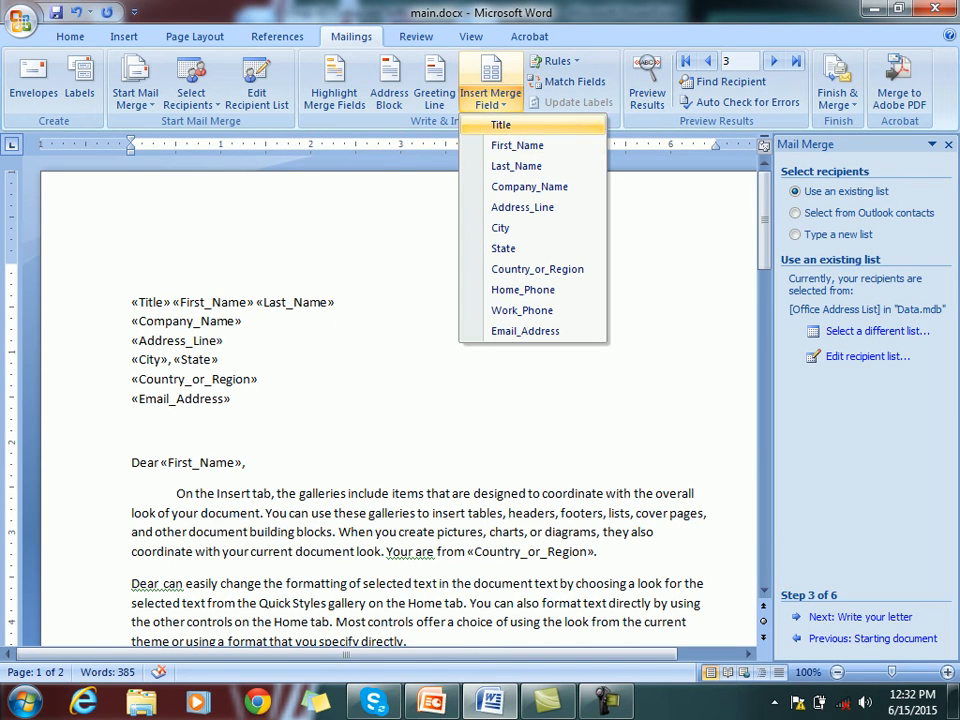
left_click(517, 145)
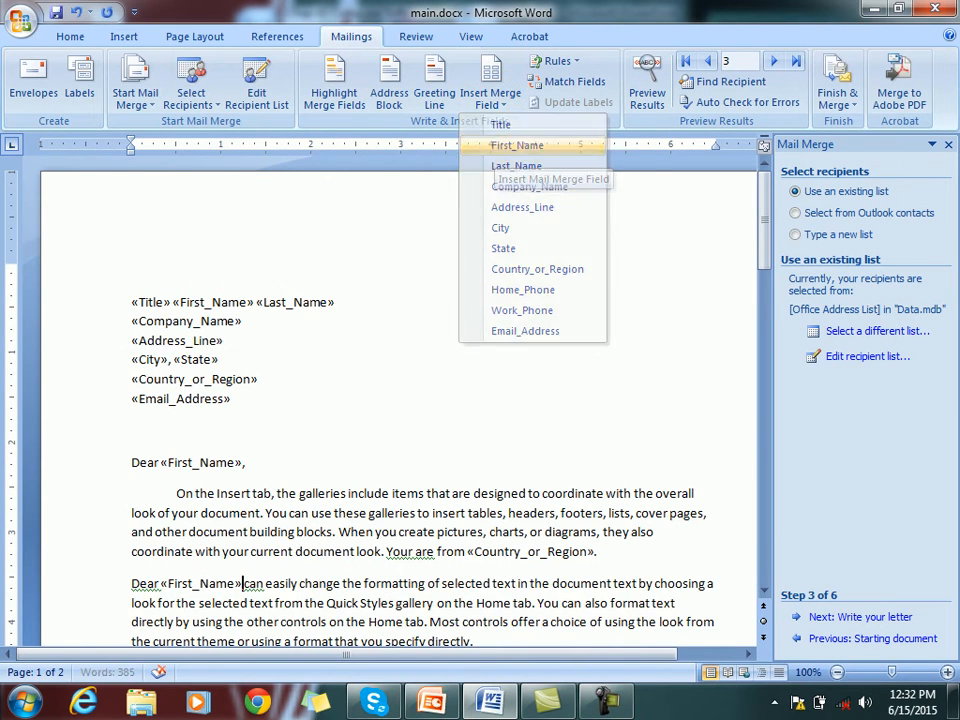
type(",")
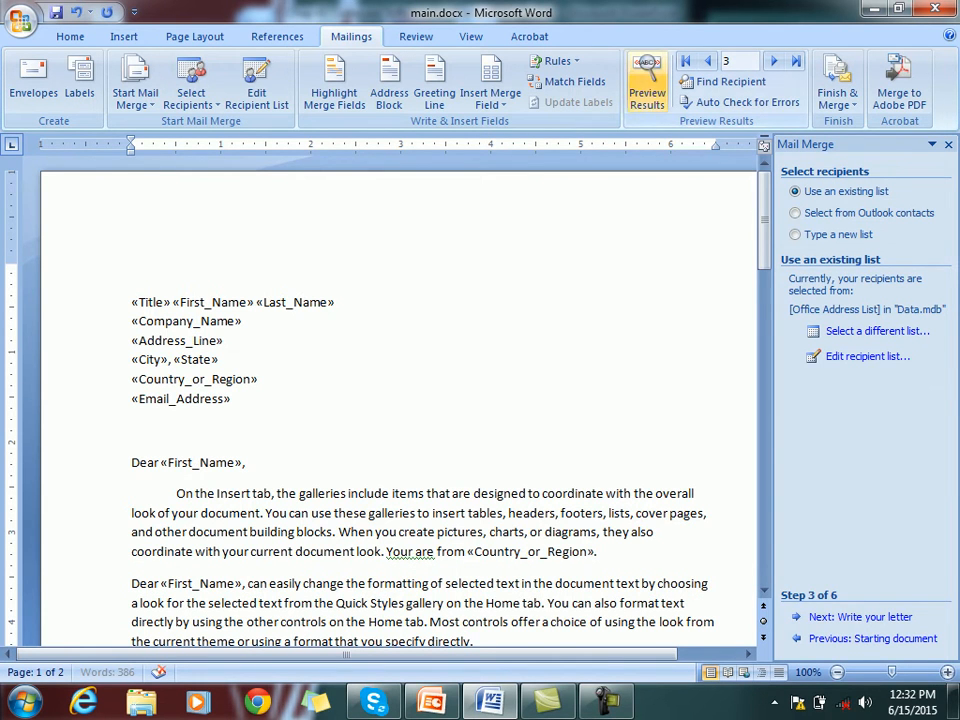
Preview merged recipient data, stepping back to record 1 and forward again to record 3
left_click(647, 85)
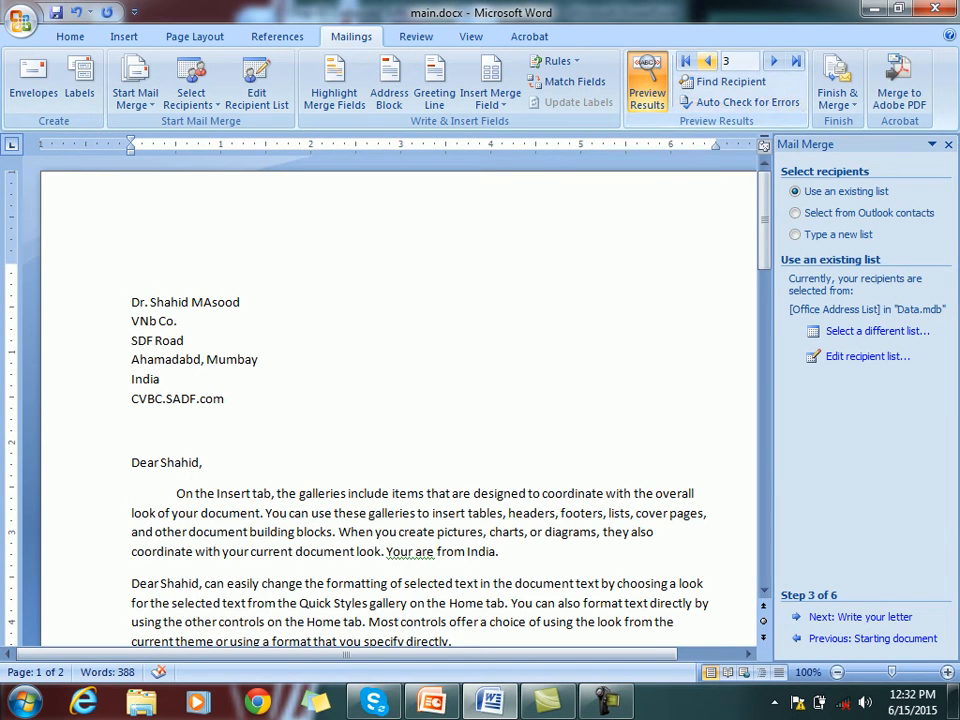
left_click(706, 61)
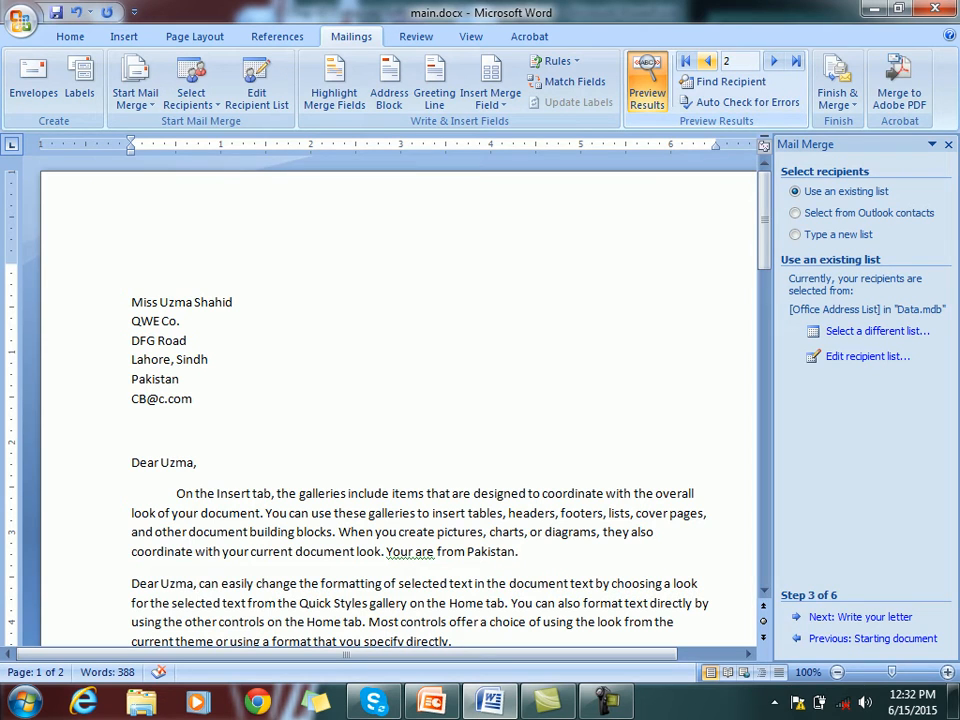
left_click(706, 61)
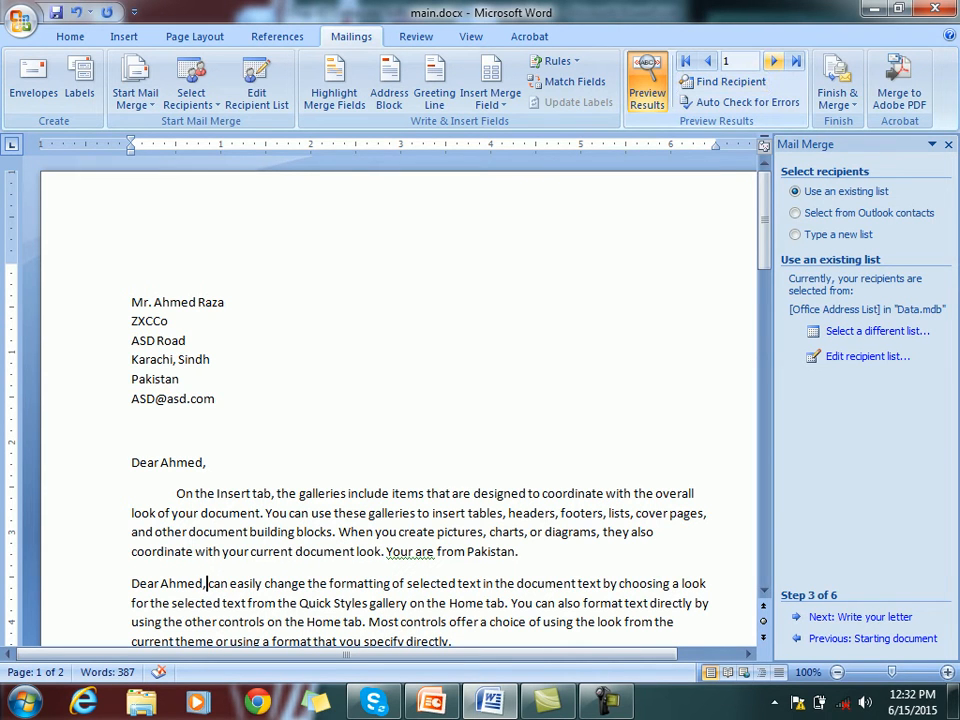
left_click(773, 61)
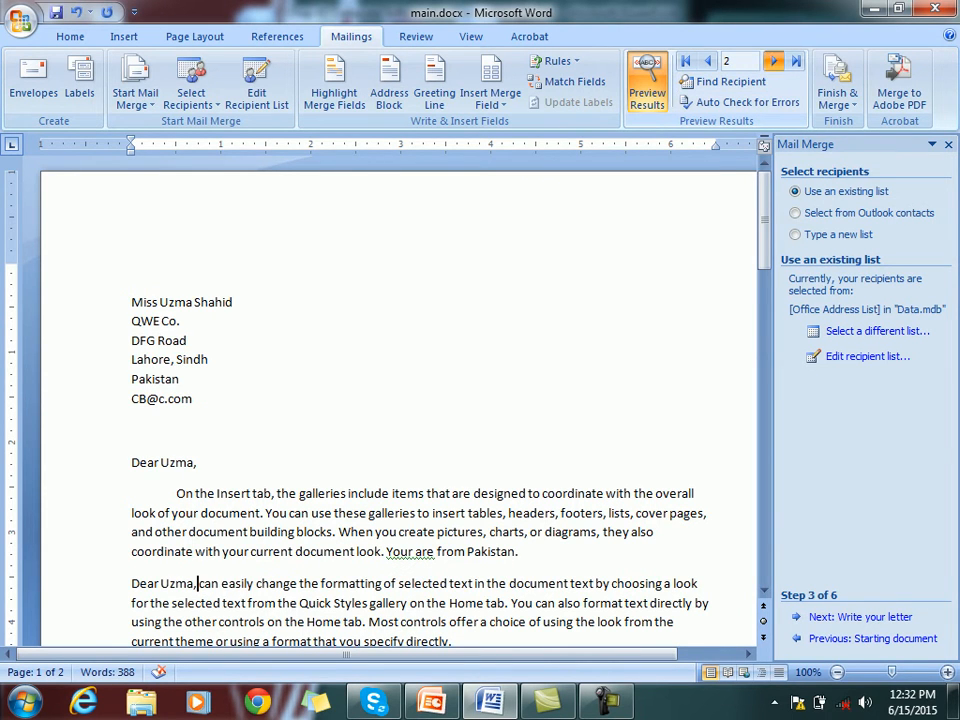
left_click(773, 61)
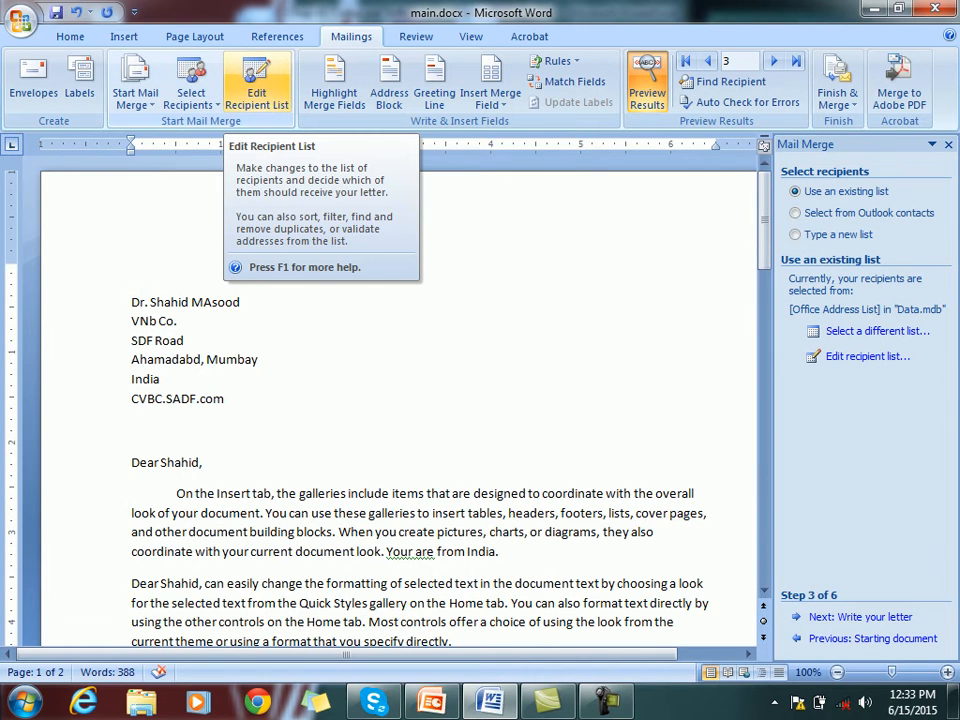
left_click(256, 92)
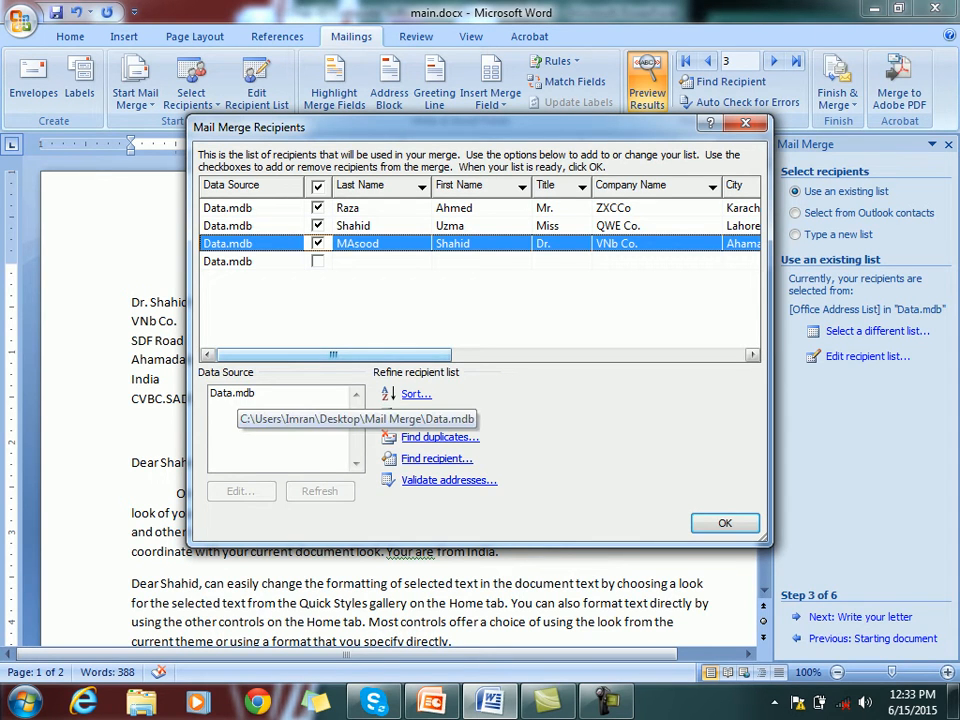
left_click(237, 393)
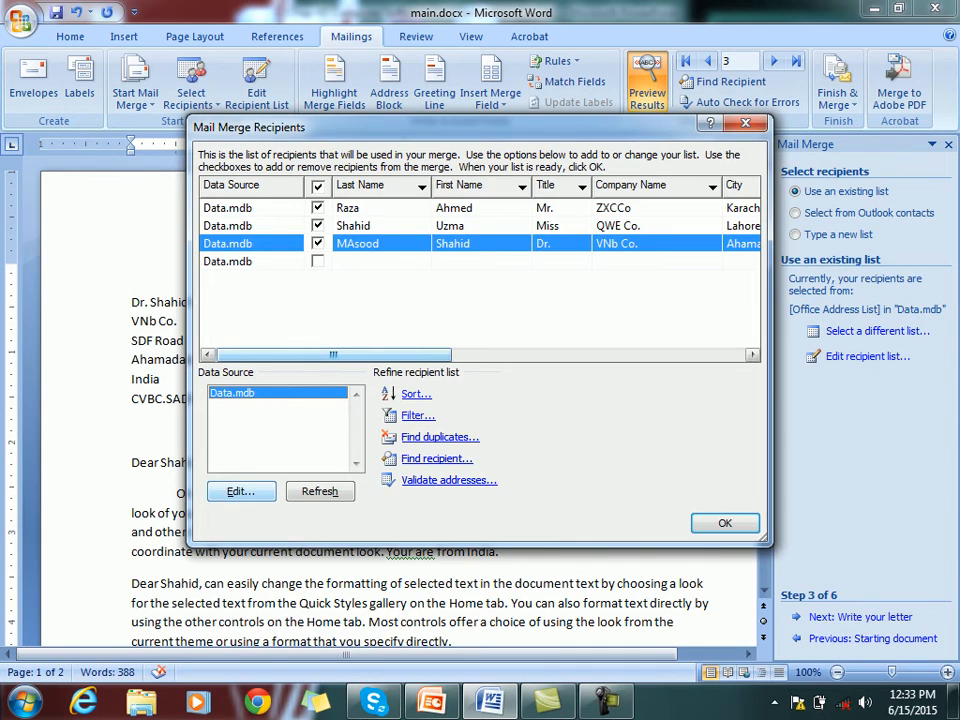
left_click(241, 491)
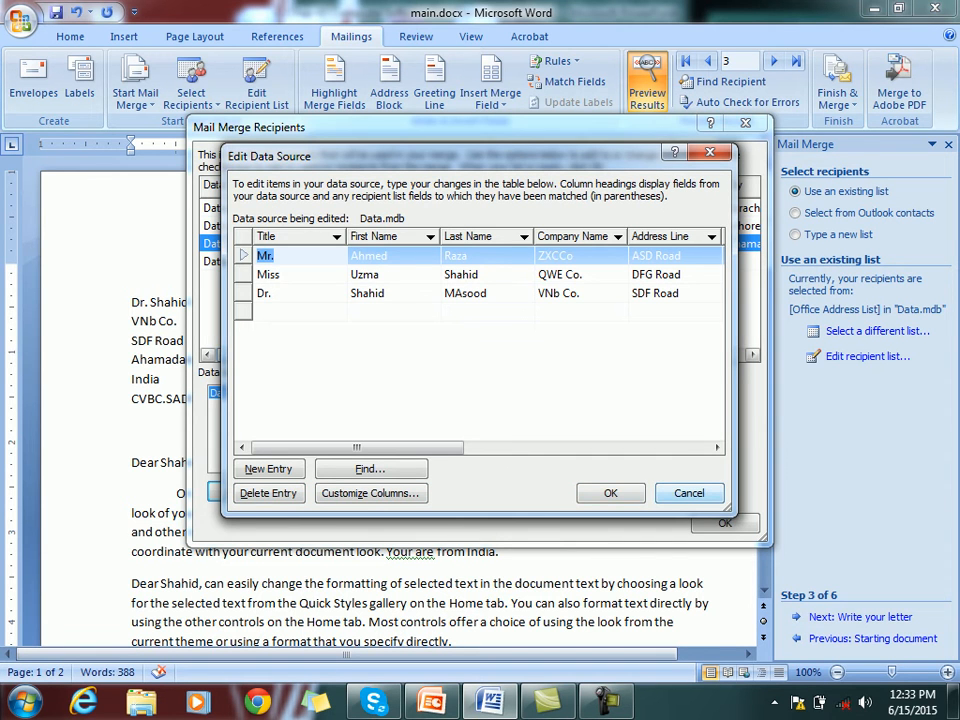
left_click(689, 493)
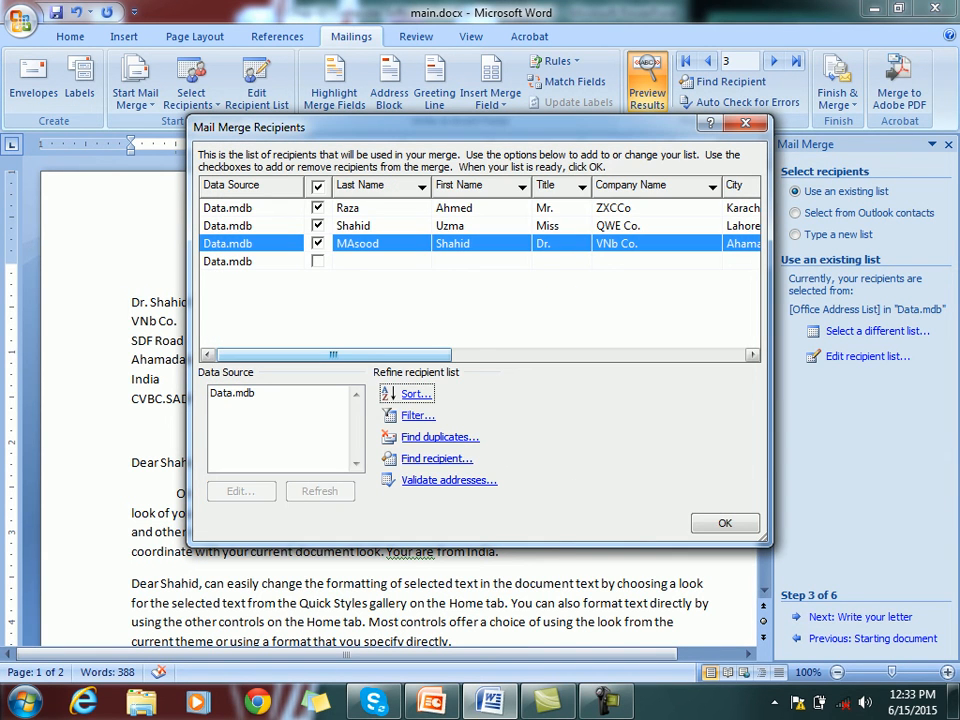
left_click(725, 523)
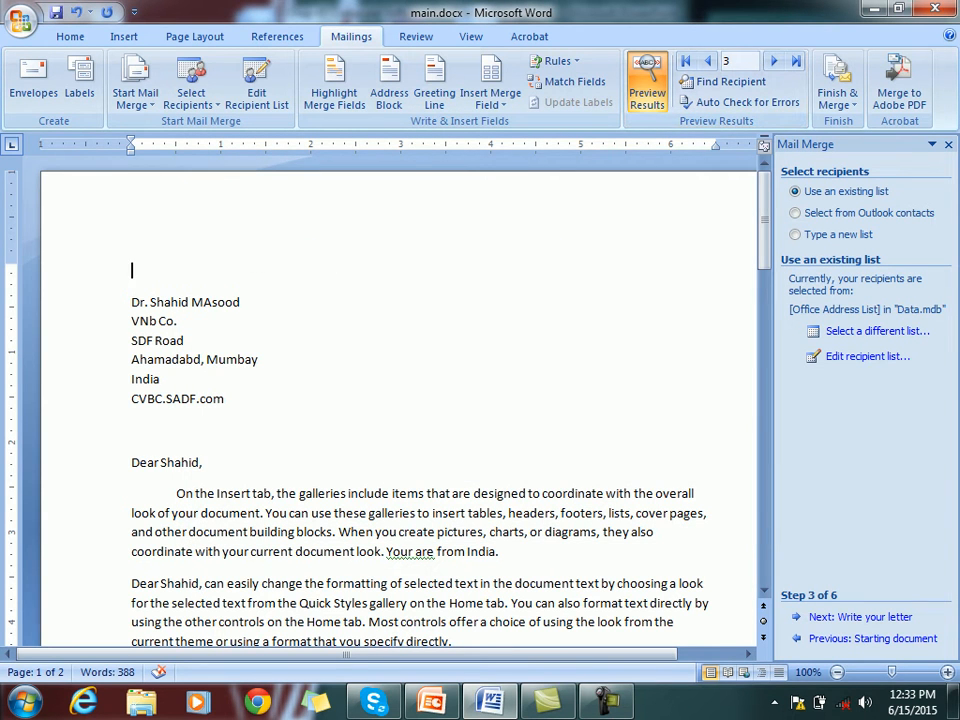
key("ctrl+p")
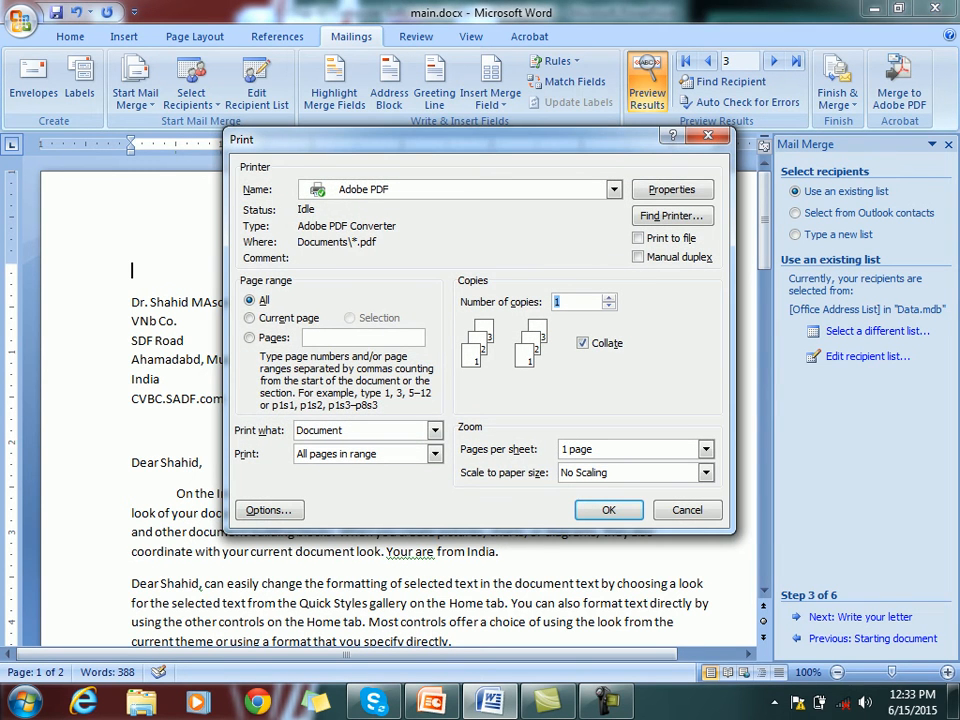
key("Escape")
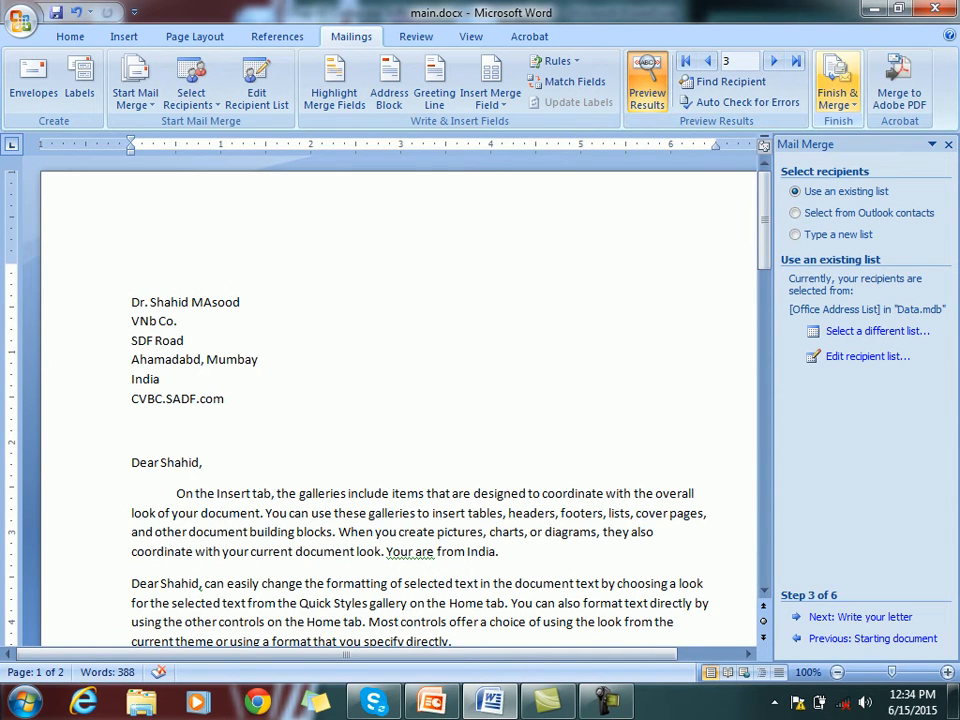
left_click(838, 92)
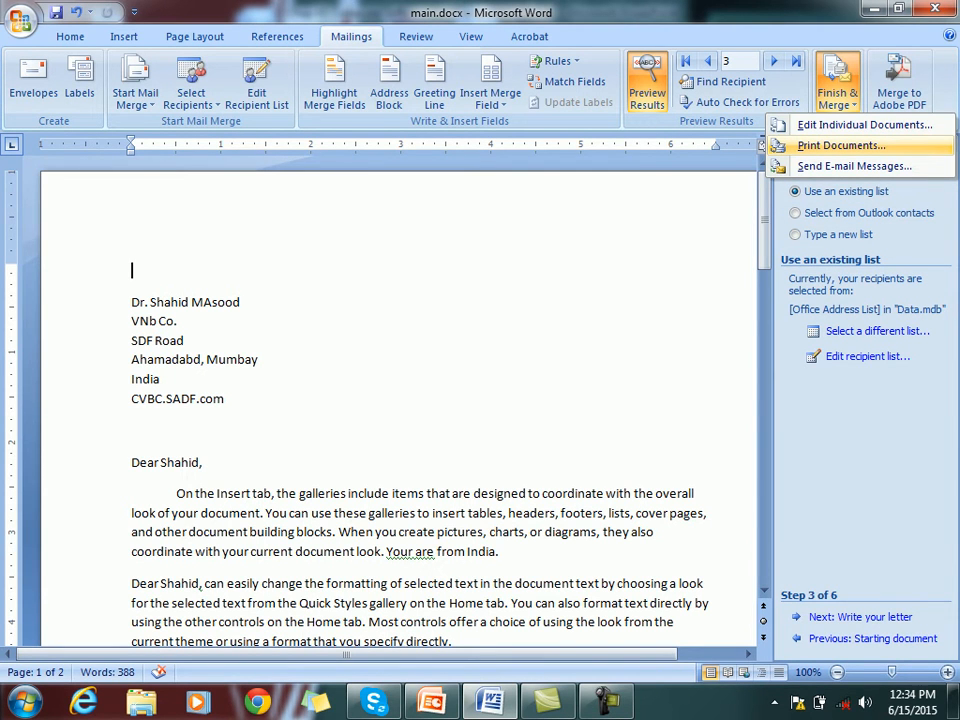
left_click(841, 145)
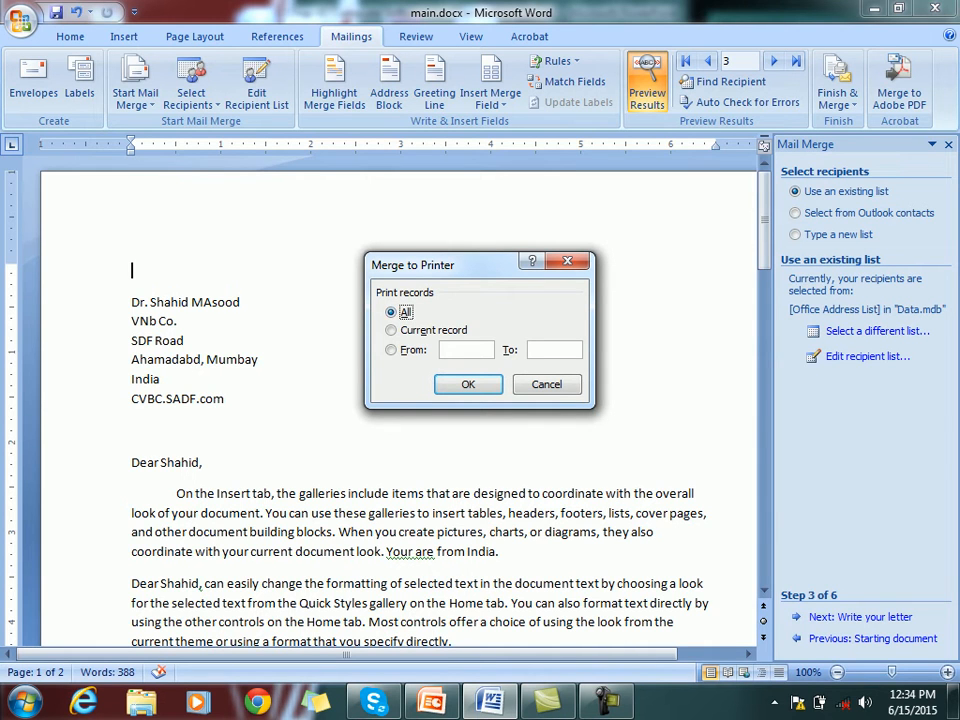
key("Down")
key("Down")
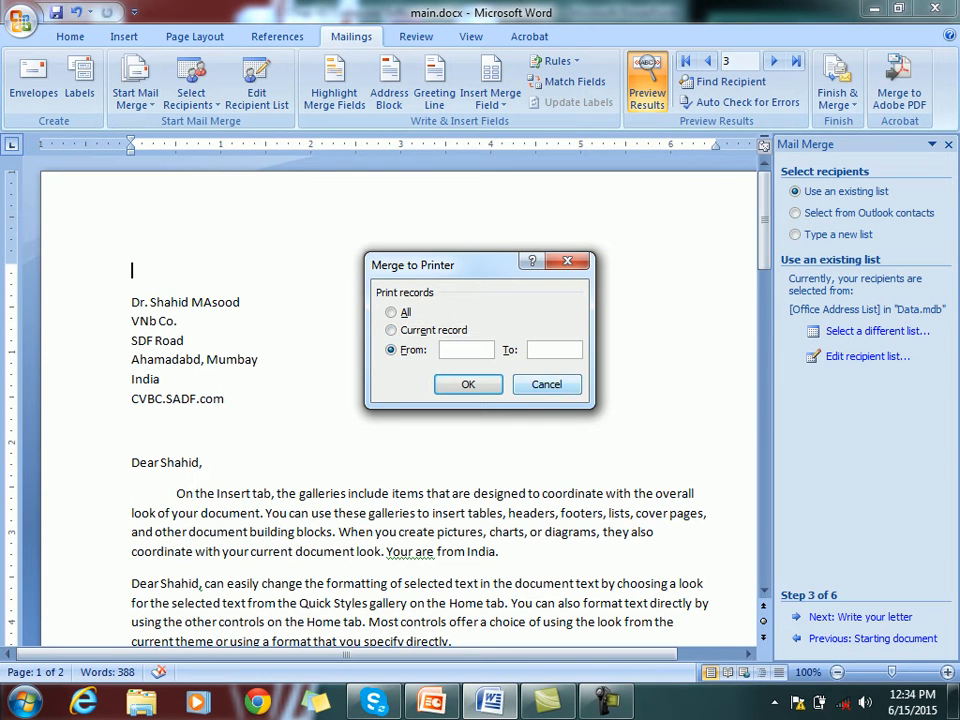
key("Escape")
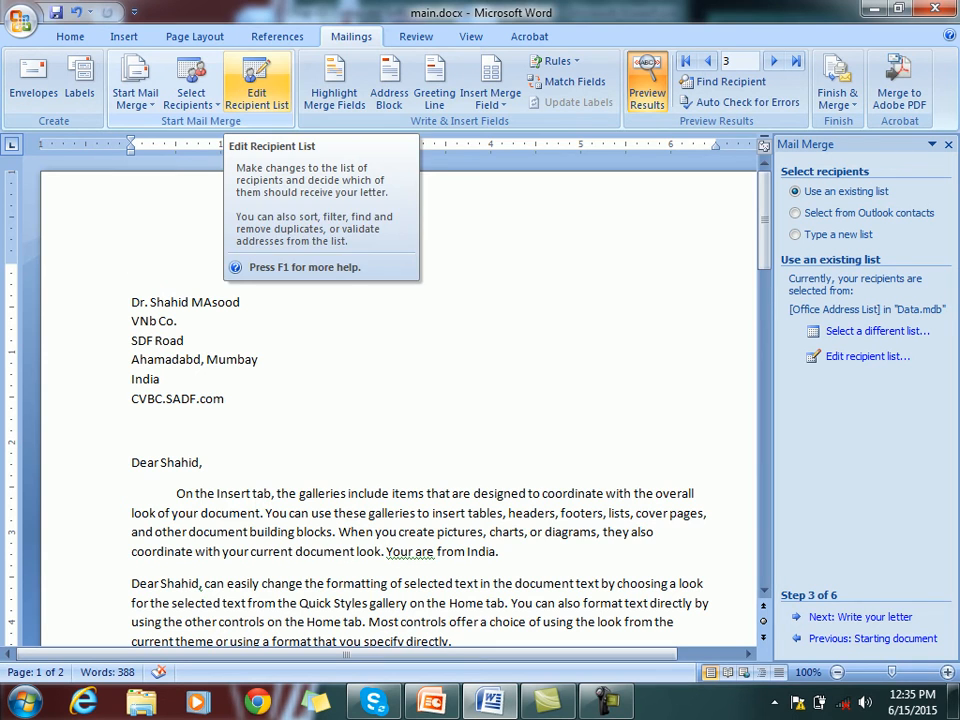
Filter the recipient list on Title equal to Dr
left_click(256, 92)
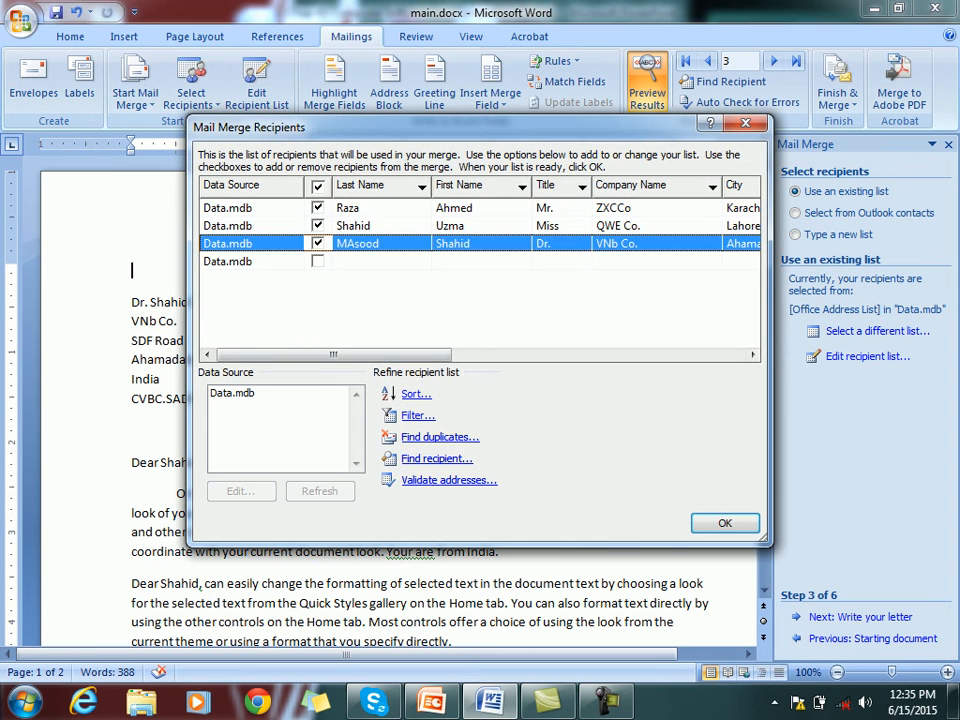
left_click(418, 416)
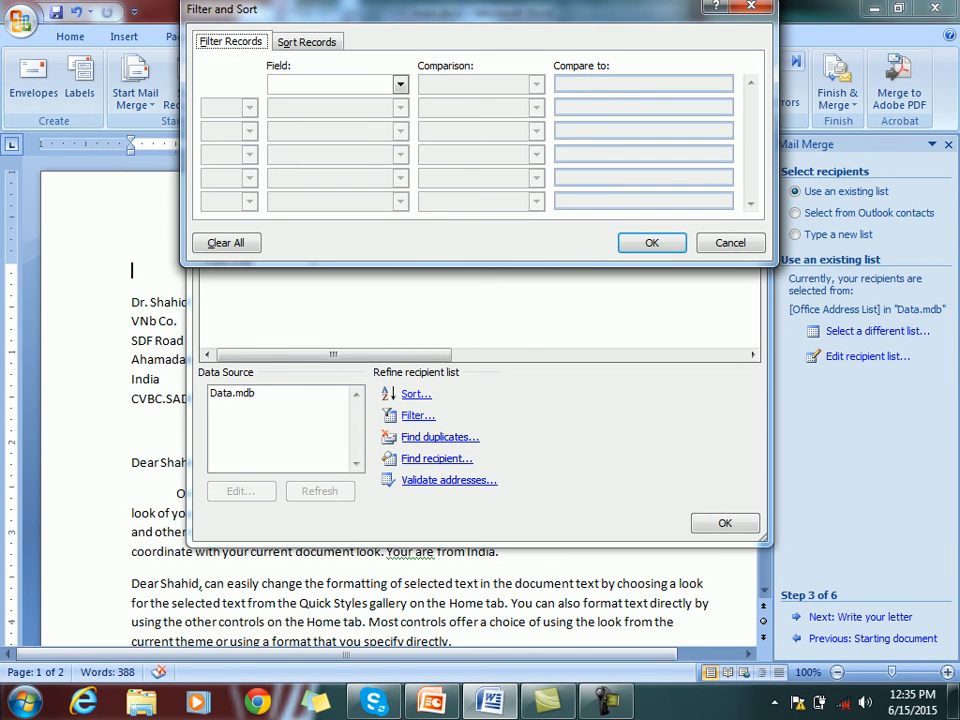
left_click_drag(430, 10, 448, 179)
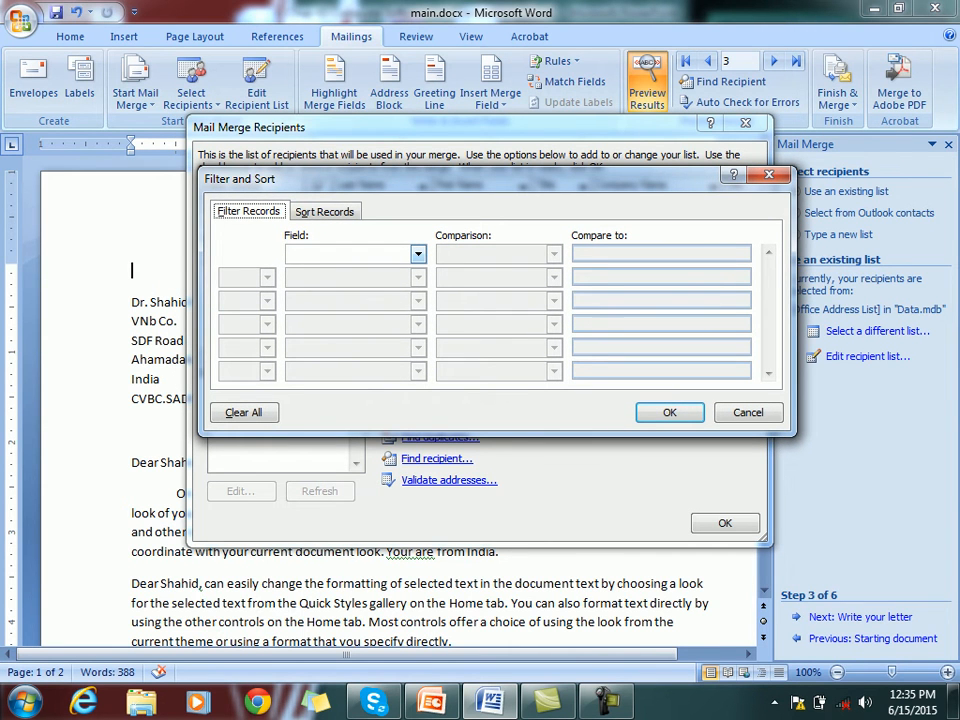
left_click(418, 254)
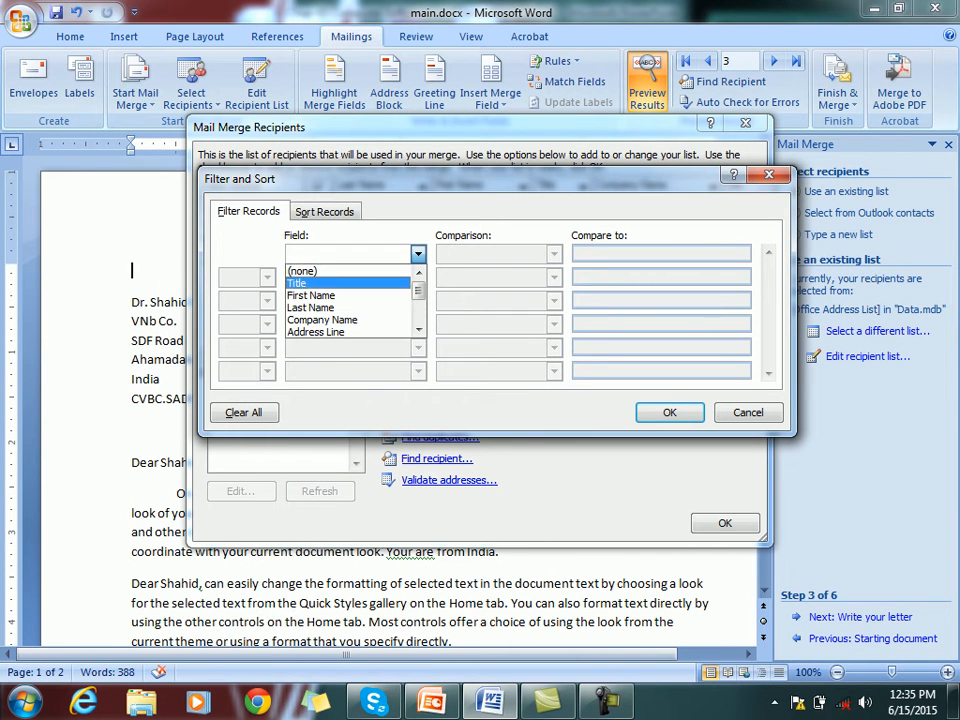
left_click(335, 283)
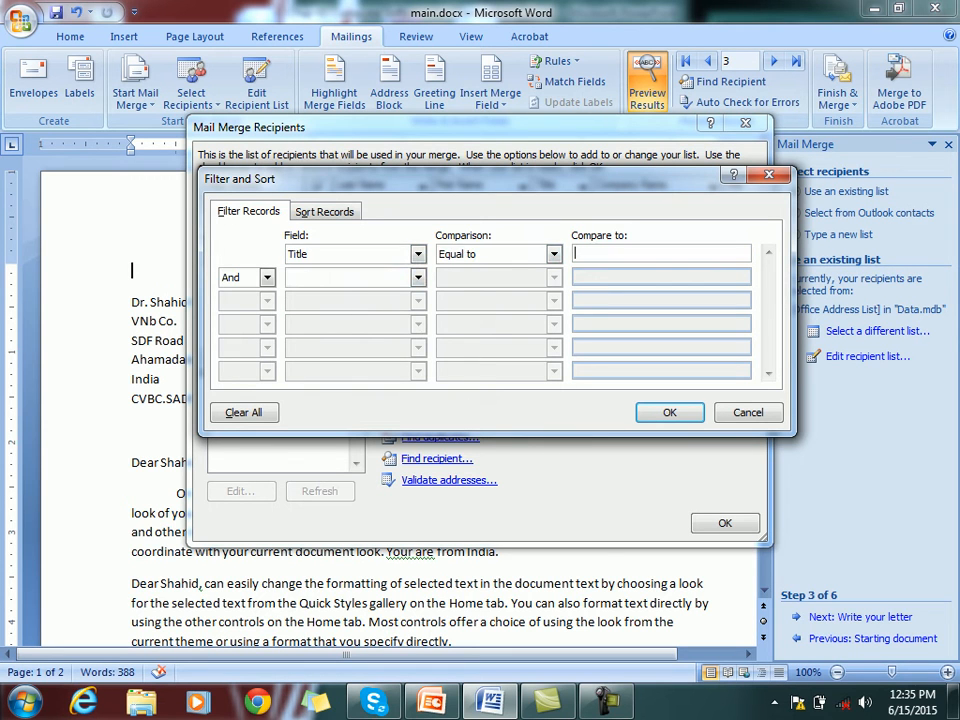
type("Dr")
left_click(418, 254)
left_click(554, 254)
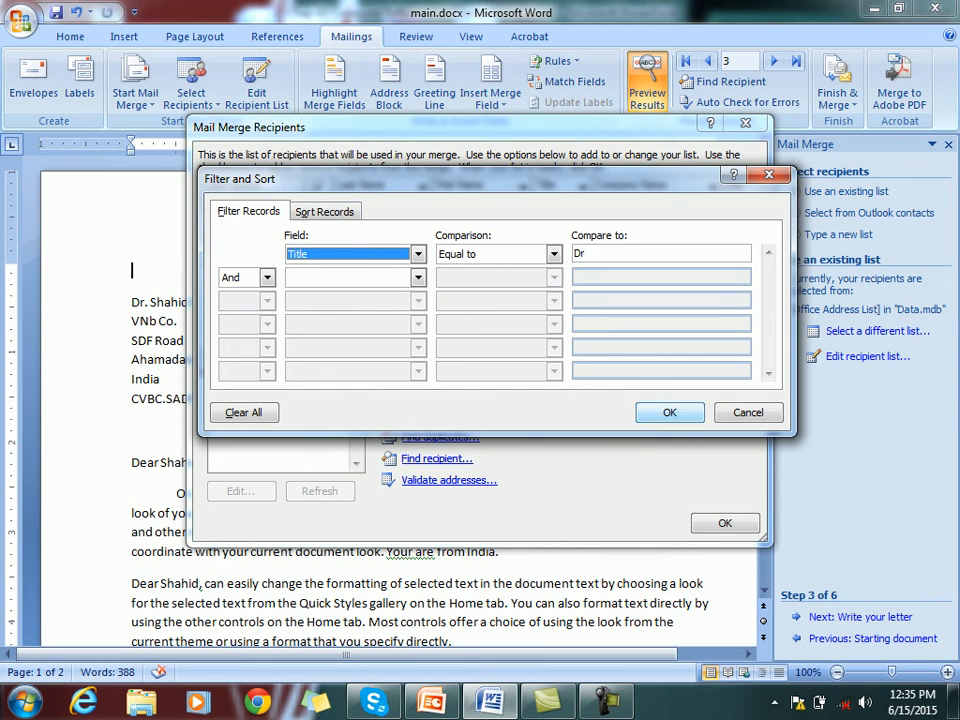
left_click(670, 412)
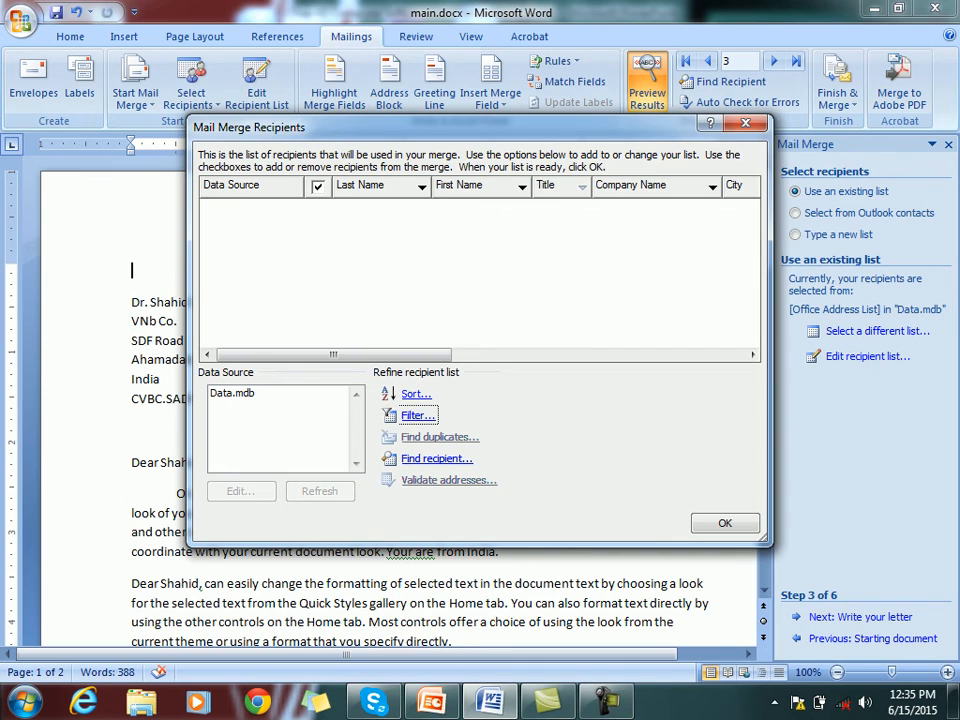
Correct the filter's compare value to 'Dr.' and reapply it
left_click(417, 415)
left_click(600, 84)
type(".")
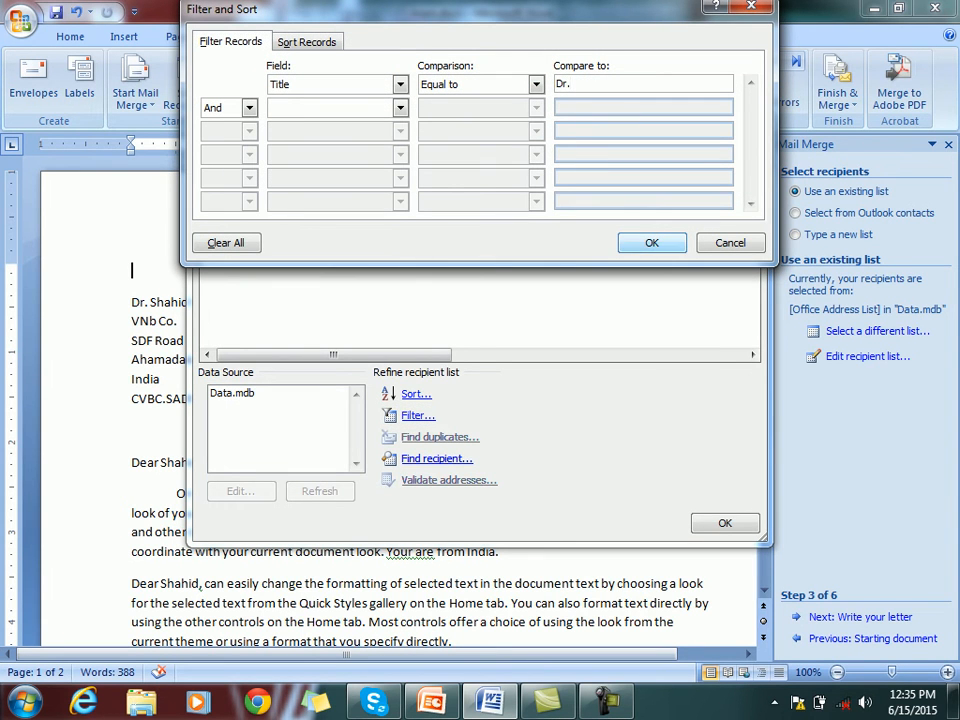
key("Return")
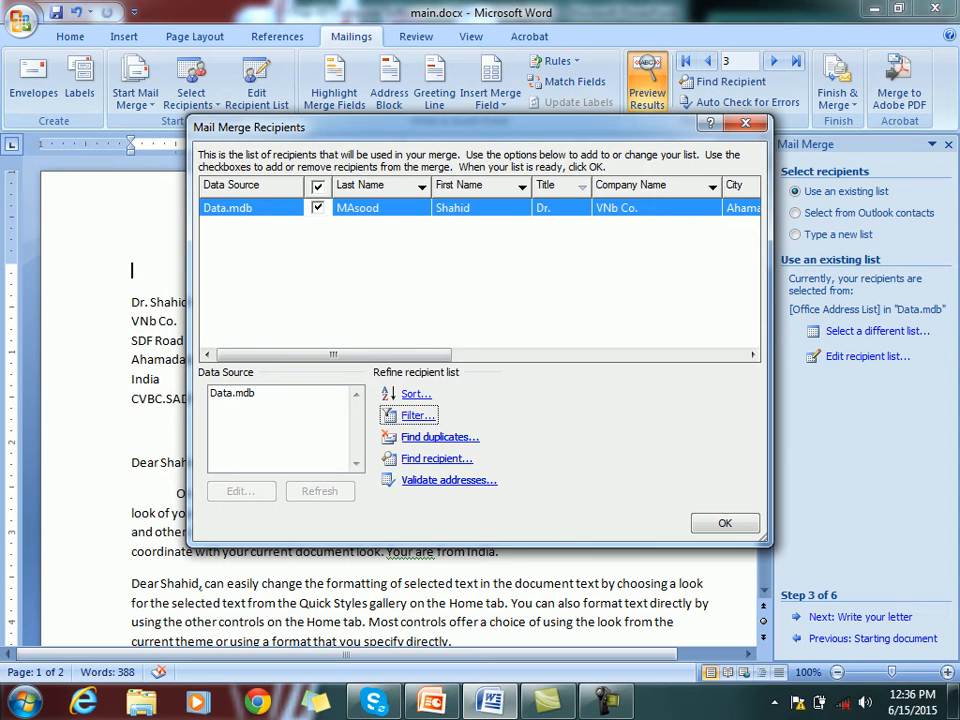
Close the filtered list, start a merge to printer, then cancel it without printing
left_click(725, 523)
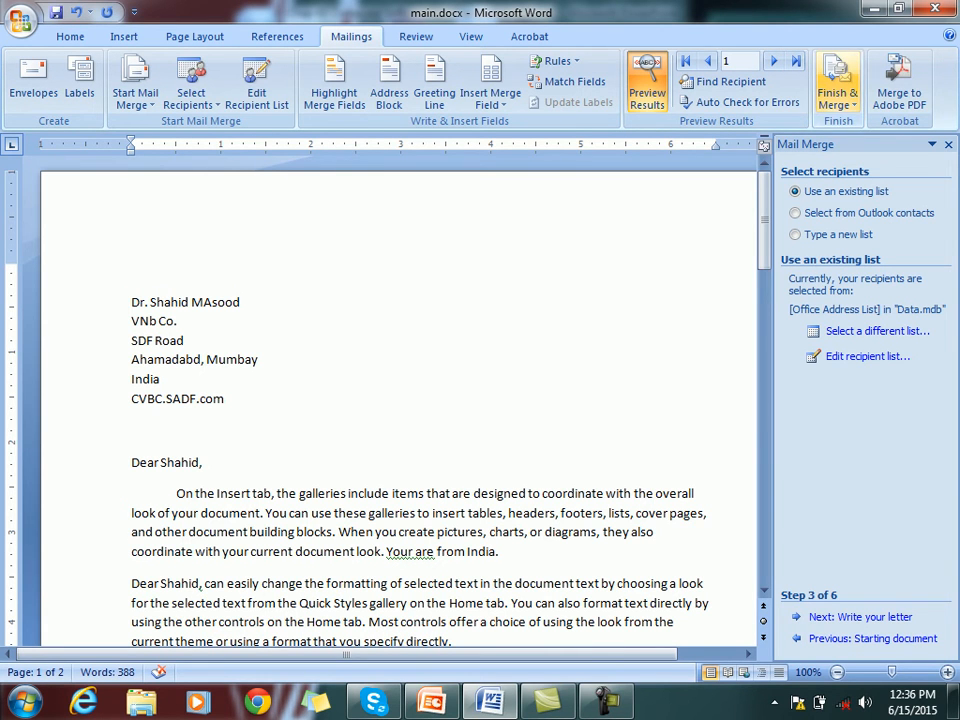
left_click(838, 85)
left_click(840, 145)
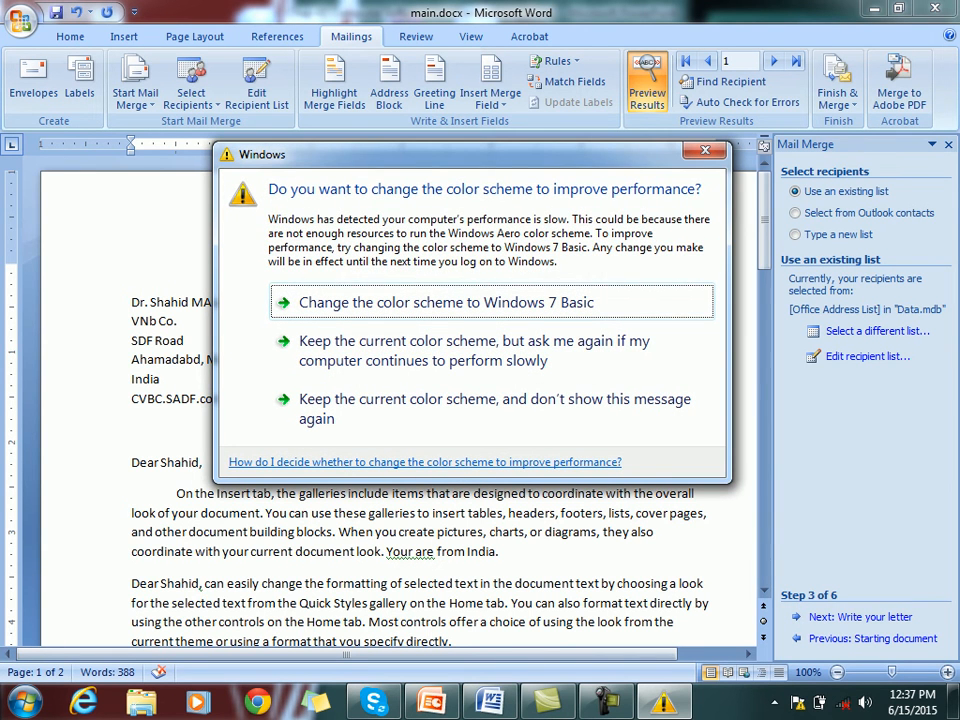
key("Escape")
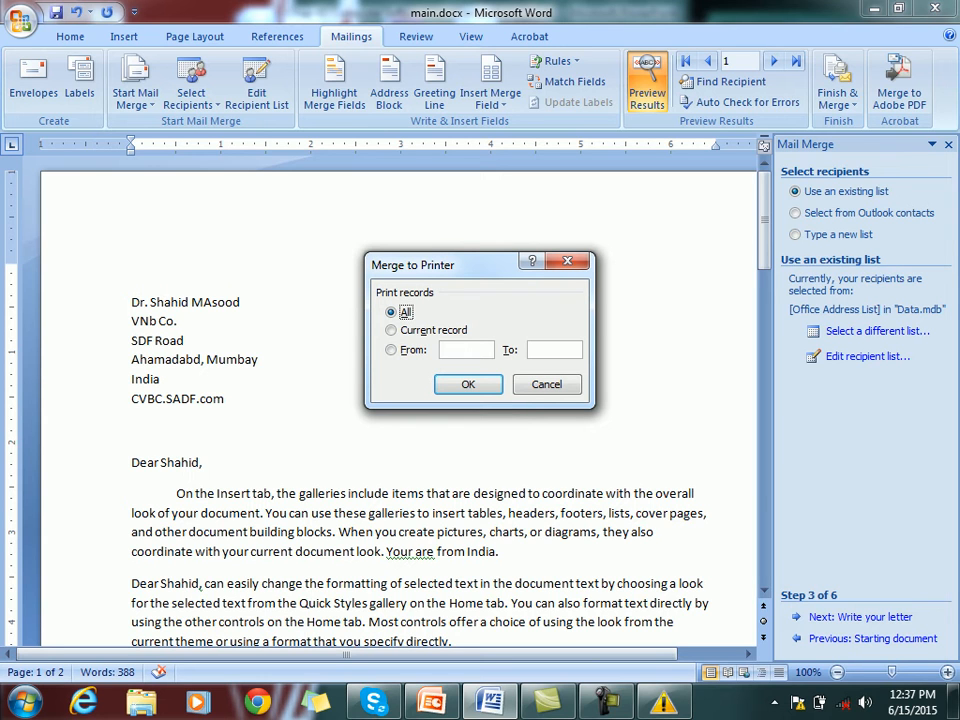
left_click(547, 384)
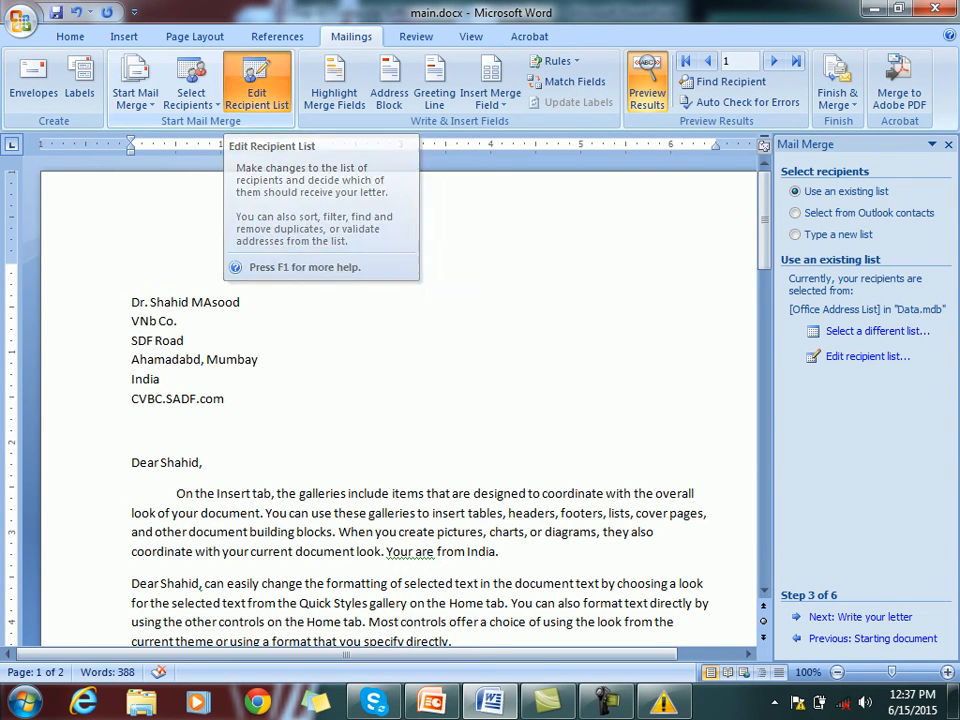
Clear the Title filter to restore all recipients, then open and dismiss the Finish & Merge menu
left_click(256, 88)
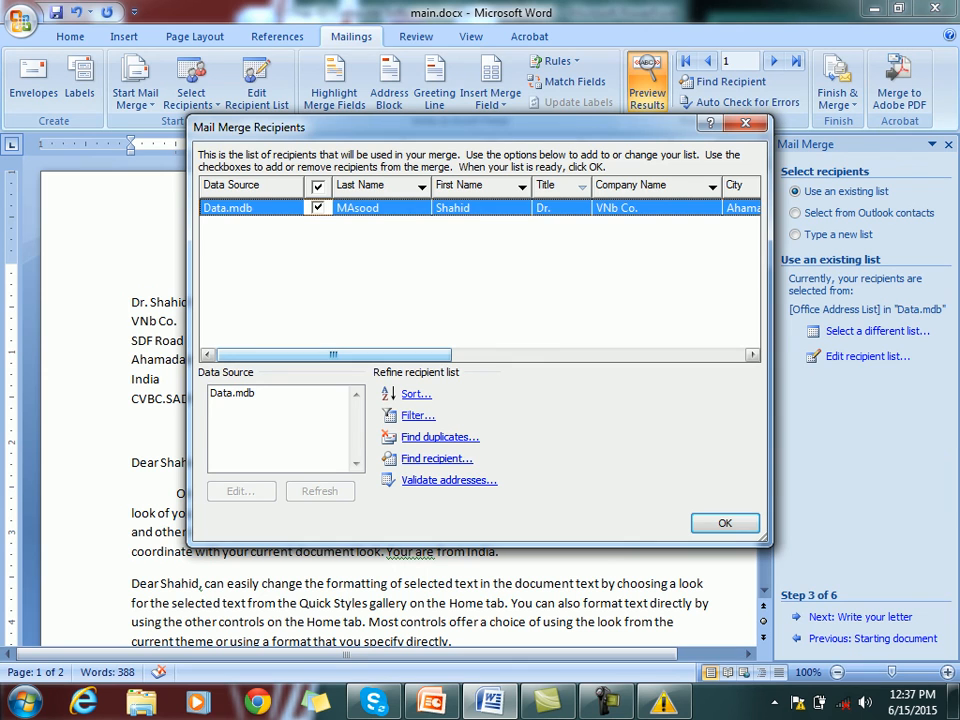
left_click(418, 415)
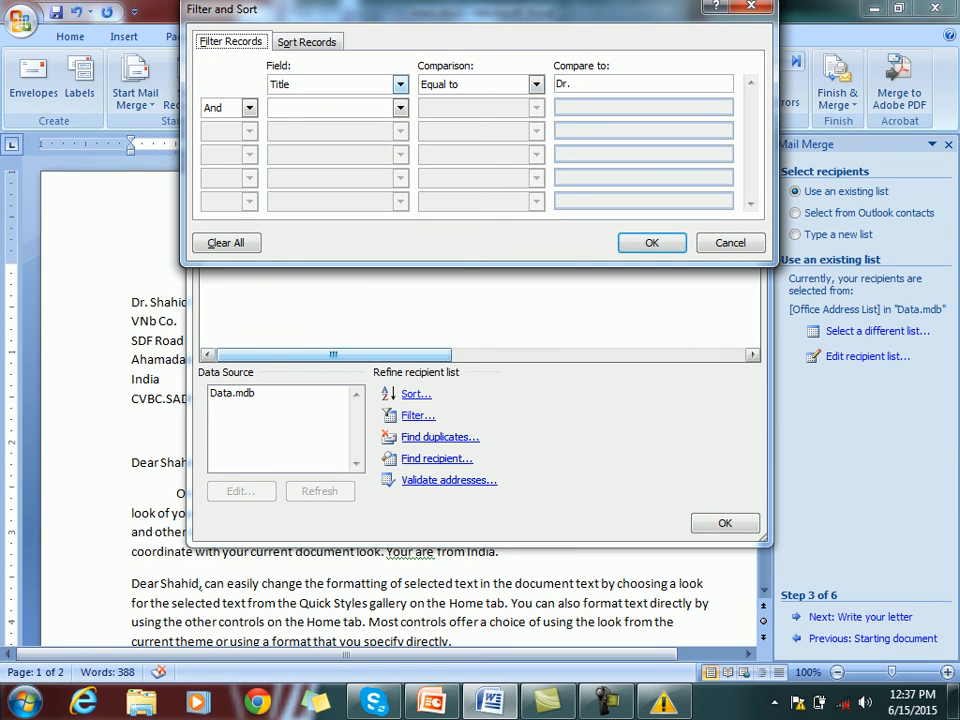
left_click(400, 85)
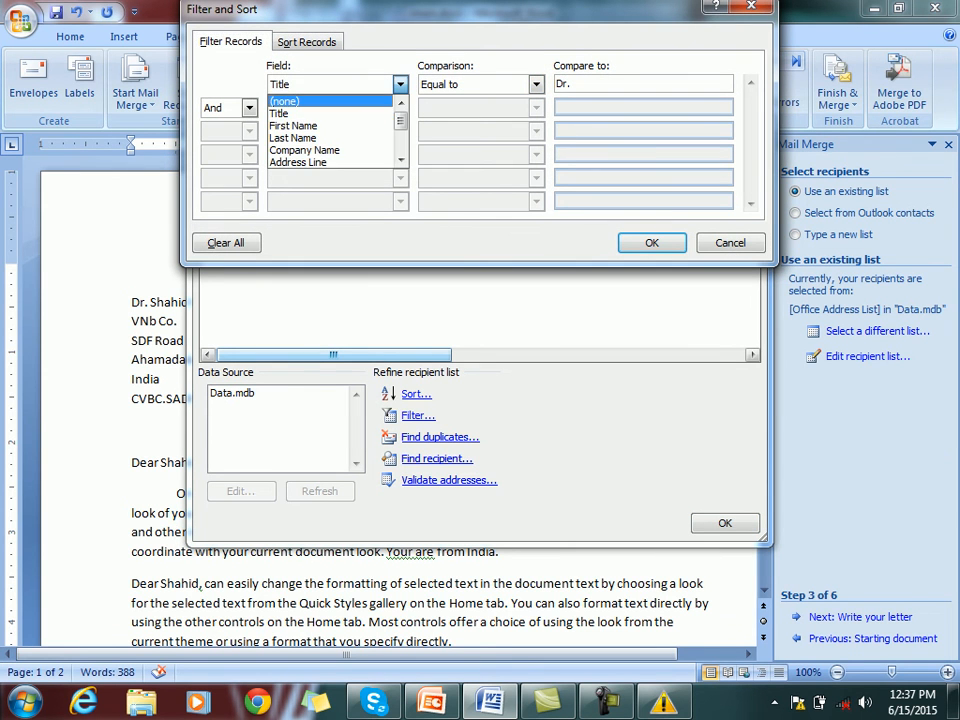
left_click(290, 101)
left_click(652, 243)
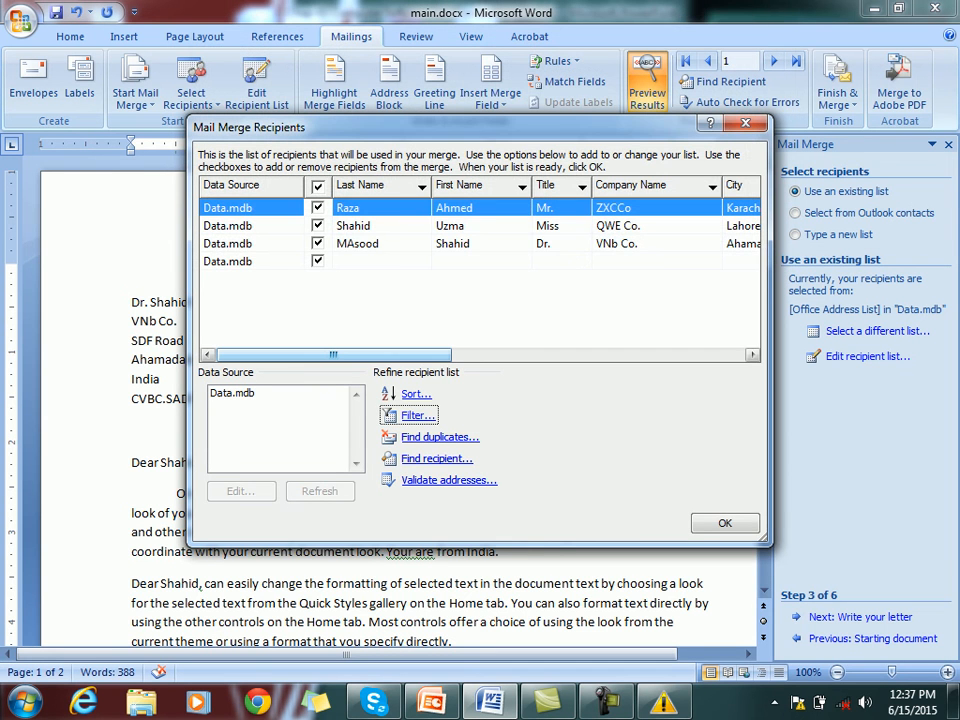
key("Return")
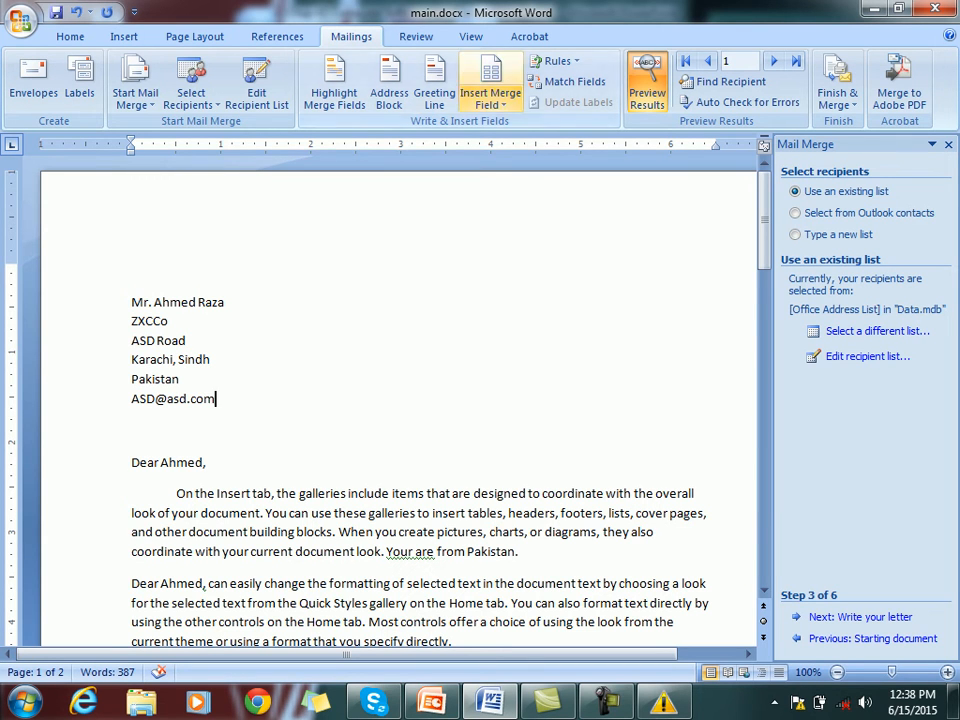
left_click(838, 98)
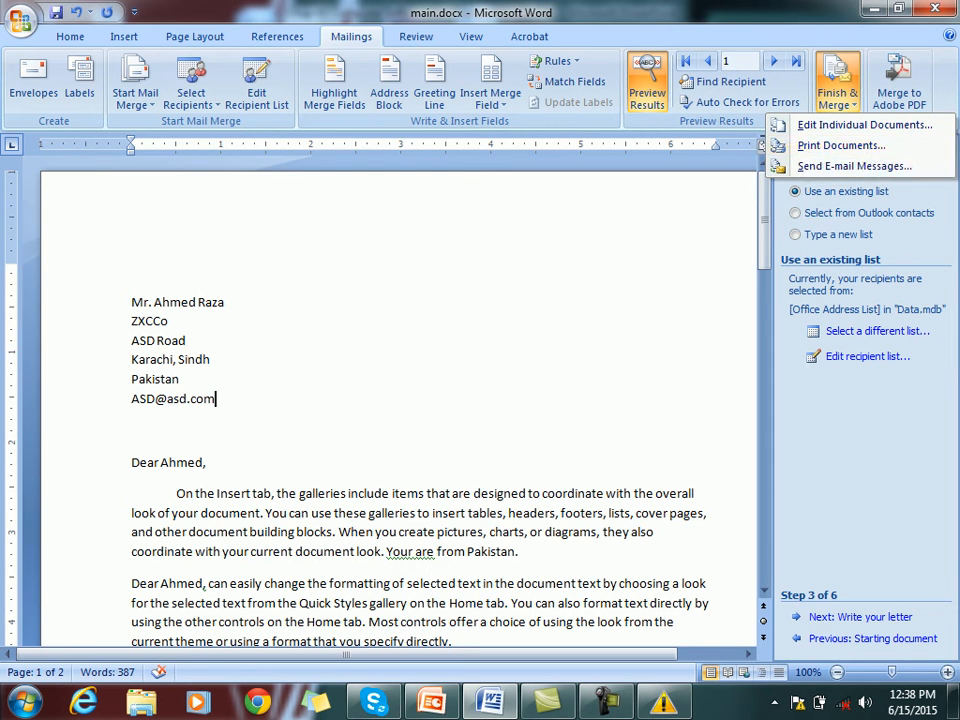
key("Escape")
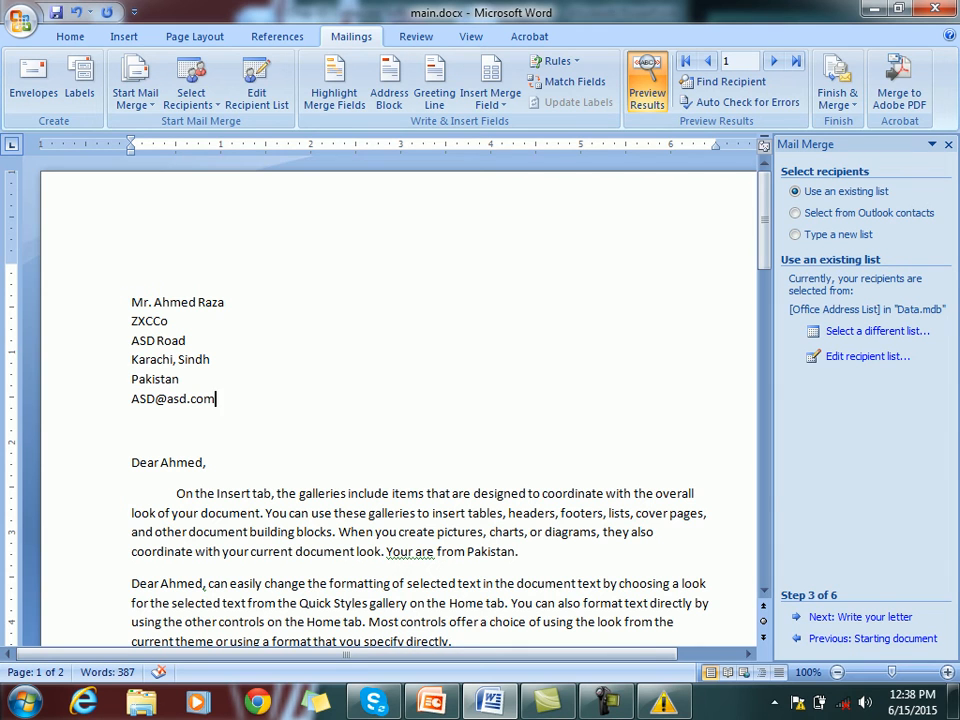
Select the previewed ZXCCo address block, then create a new blank document, Document2
key("ctrl")
left_click_drag(216, 399, 155, 303)
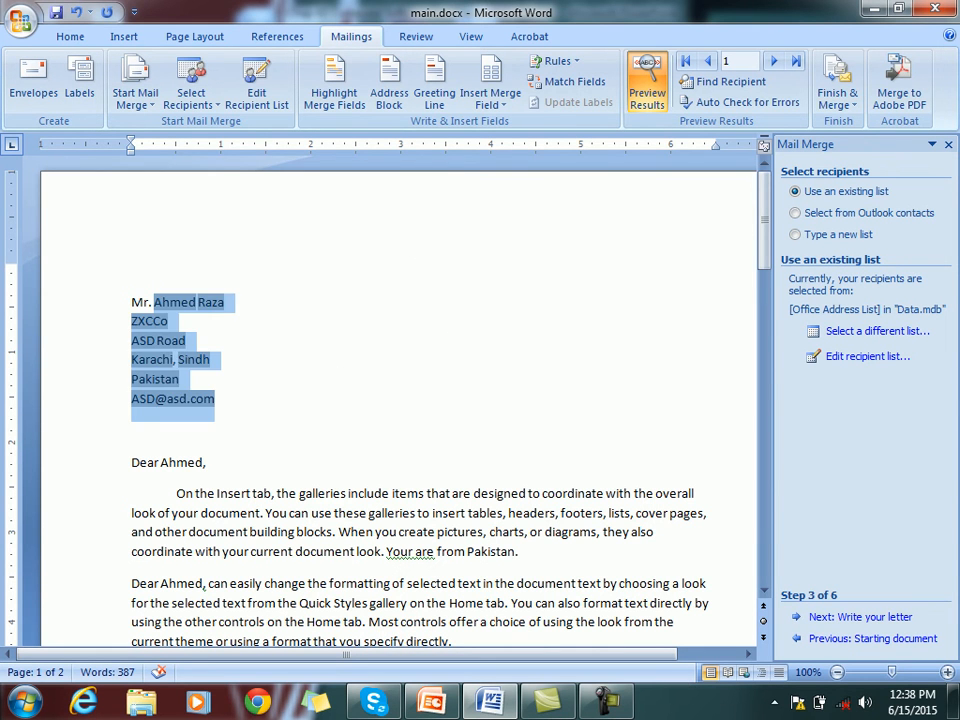
key("ctrl+n")
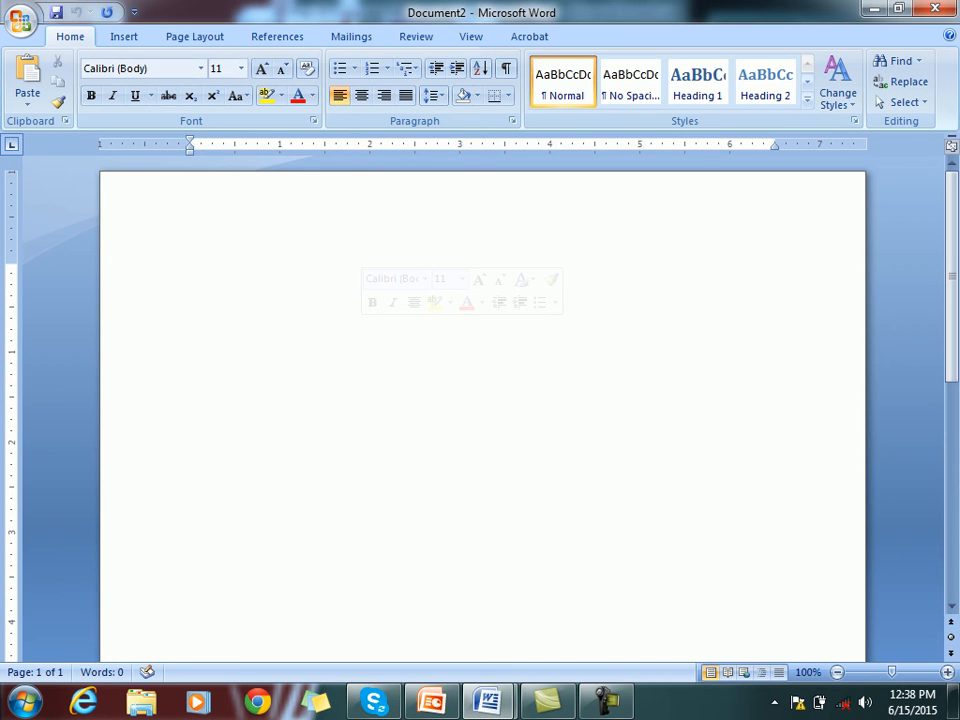
Generate three paragraphs of =rand() sample text with a blank first line above them
type("=rand()")
key("Return")
key("Up")
key("Up")
key("Up")
key("Up")
key("Up")
key("Up")
key("Up")
key("Up")
key("Up")
key("Up")
key("Up")
key("Up")
key("Return")
key("Up")
Save the document as On the Insert tab.docx in the Mail Merge folder
key("alt+f")
key("Down")
key("Down")
key("Down")
key("Down")
key("Right")
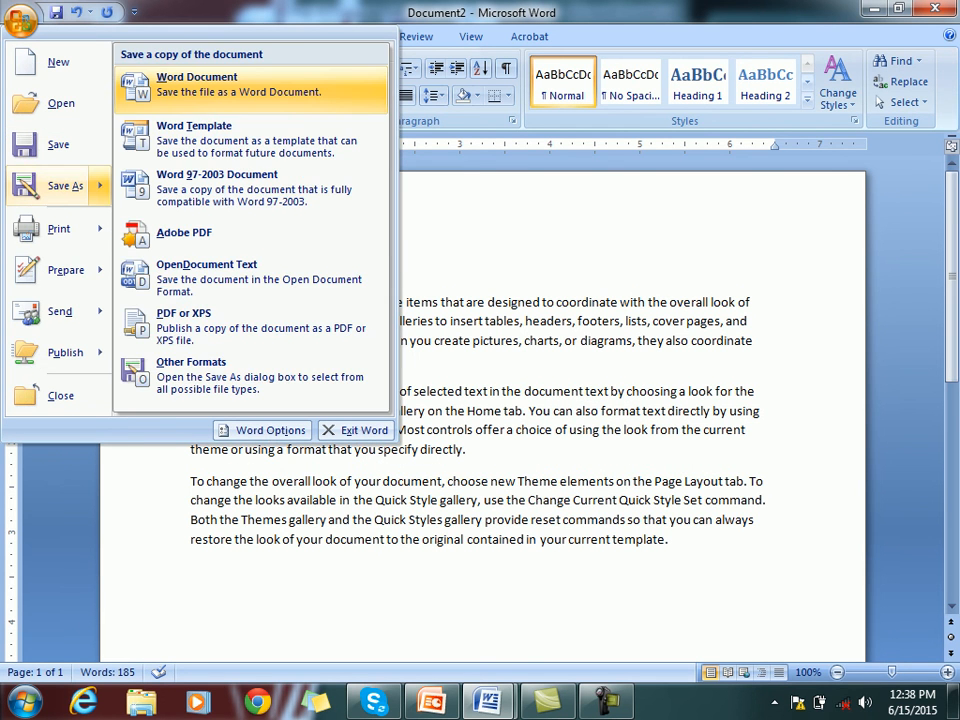
key("Escape")
key("Escape")
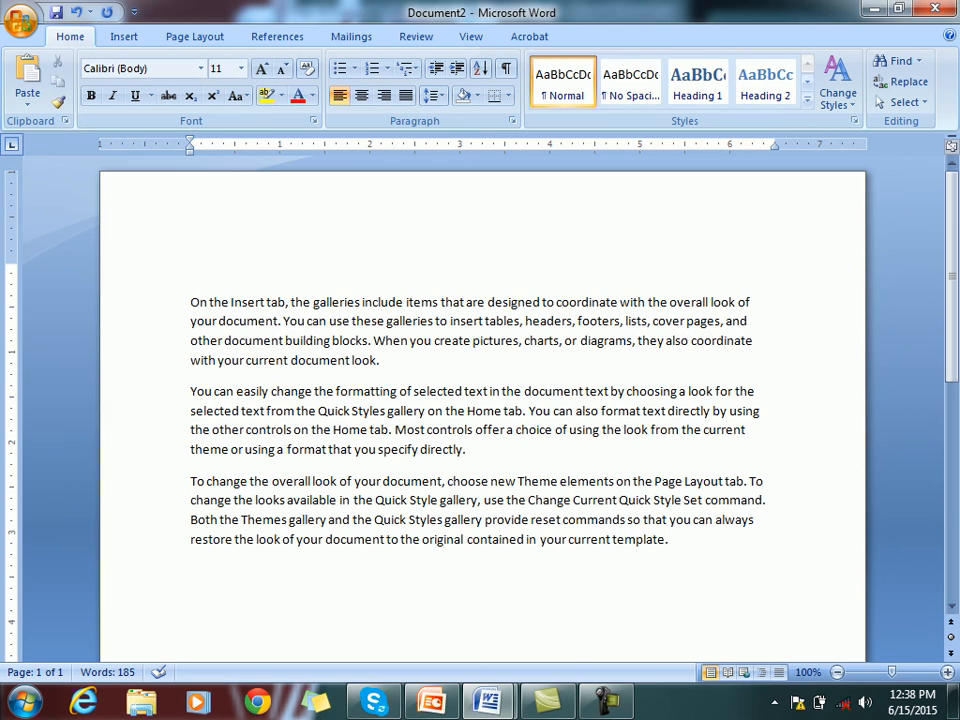
key("F12")
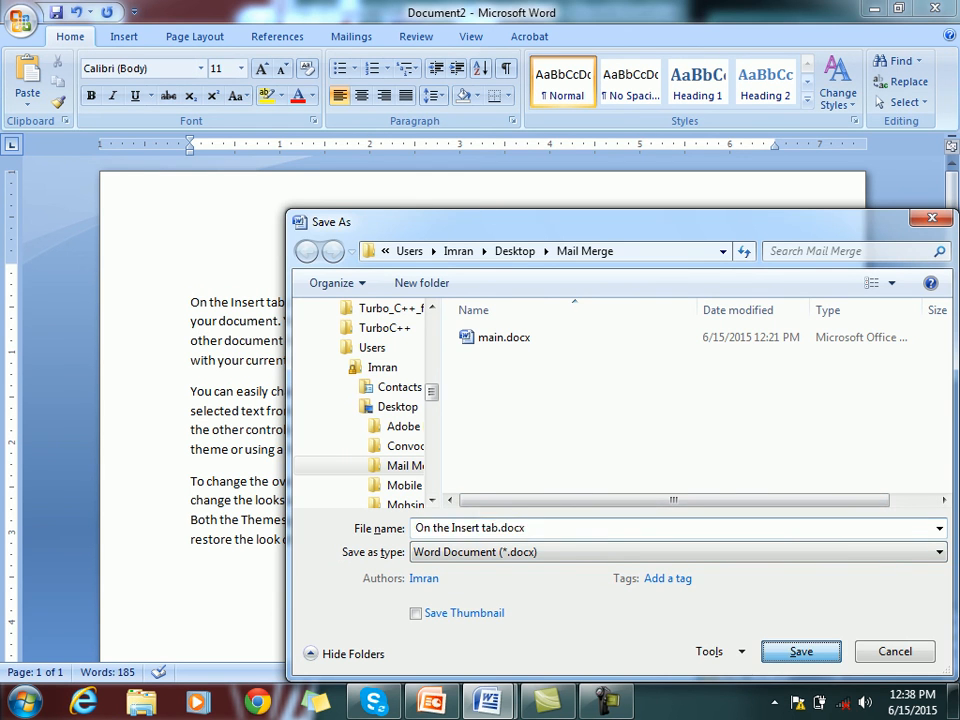
key("Return")
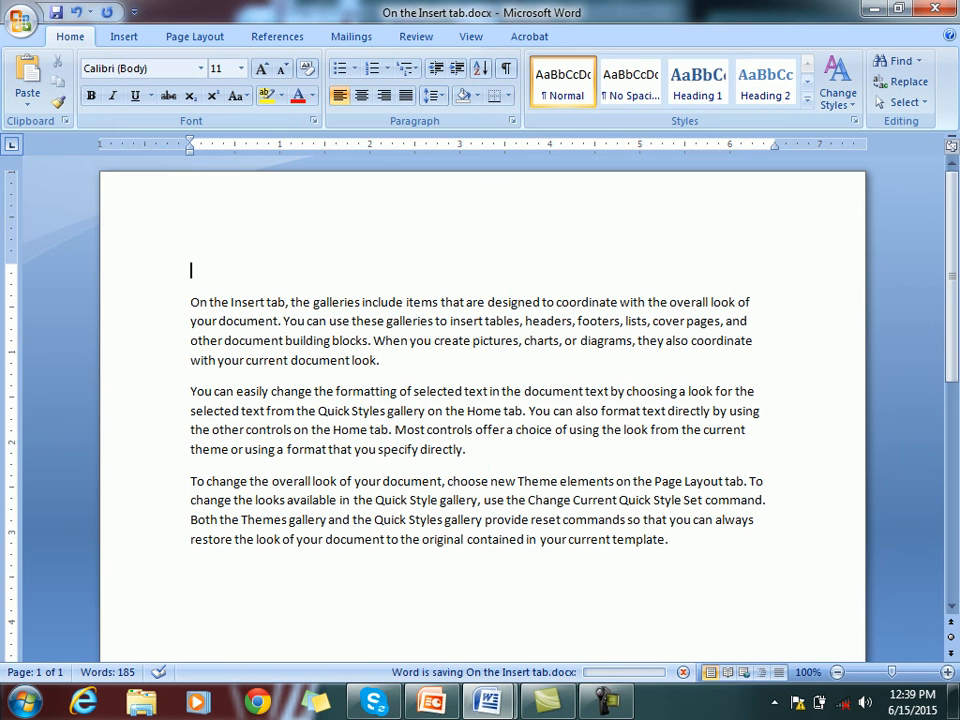
Launch the Step by Step Mail Merge Wizard, advance to step 3, and browse for a recipient file
left_click(351, 37)
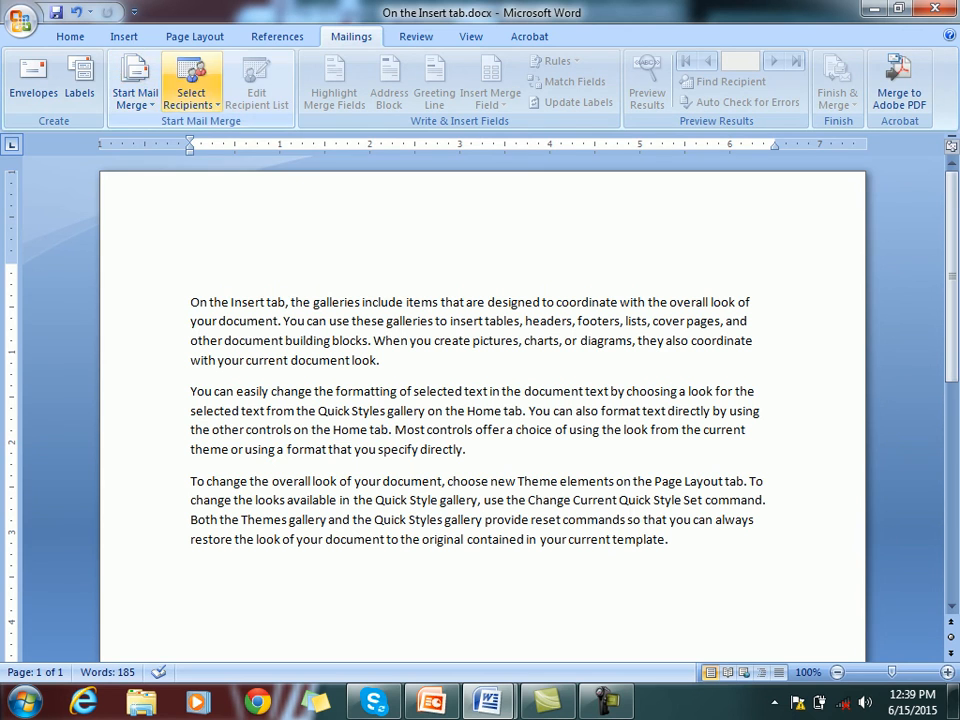
left_click(135, 92)
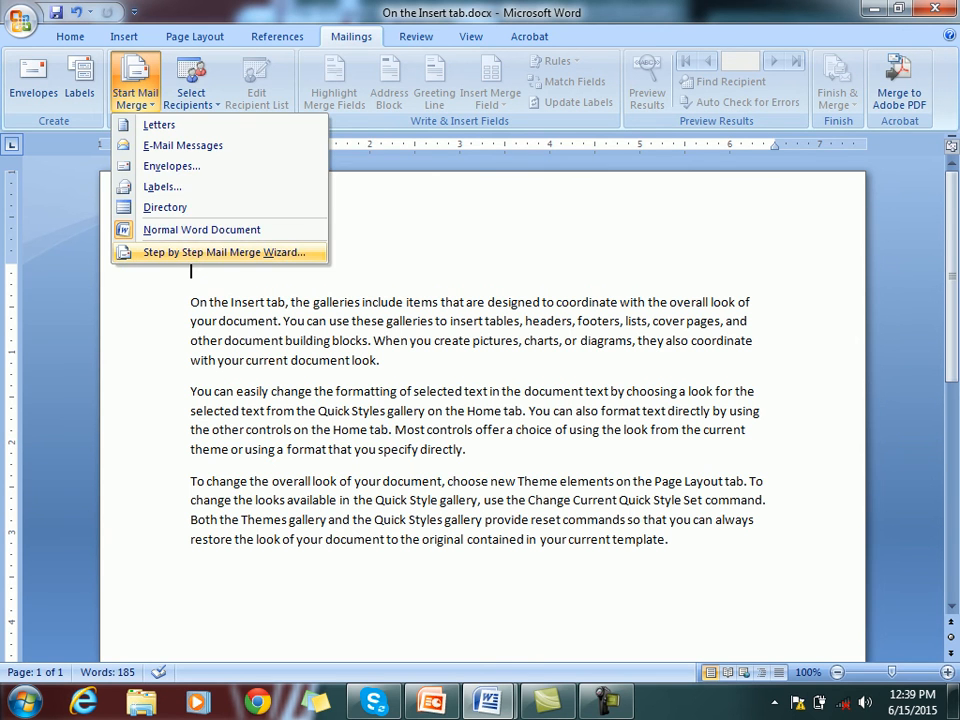
left_click(224, 252)
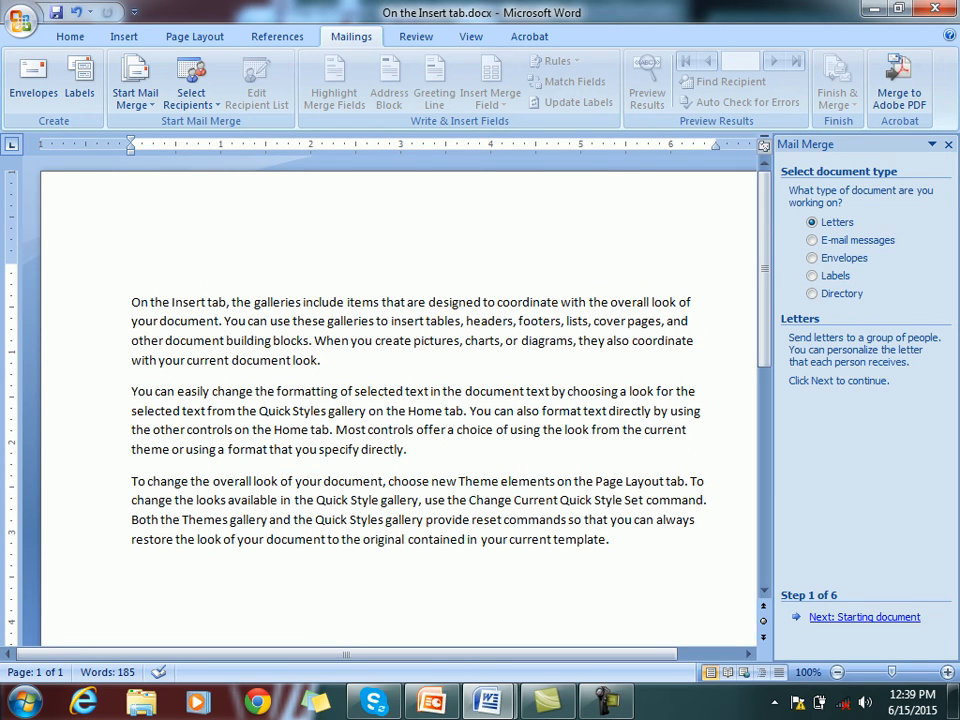
left_click(864, 617)
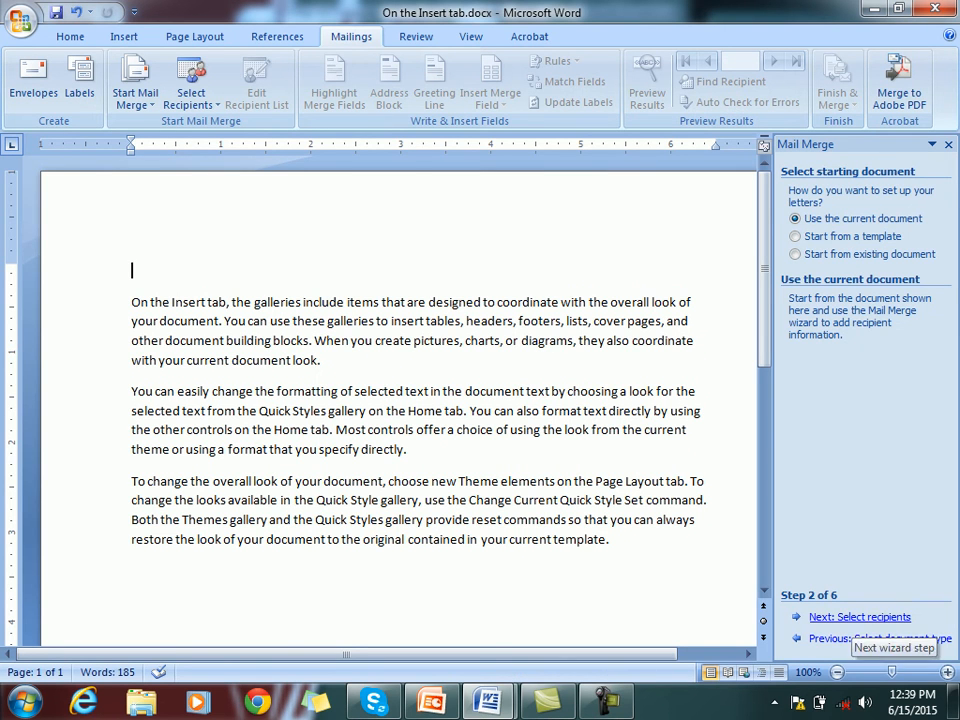
left_click(864, 617)
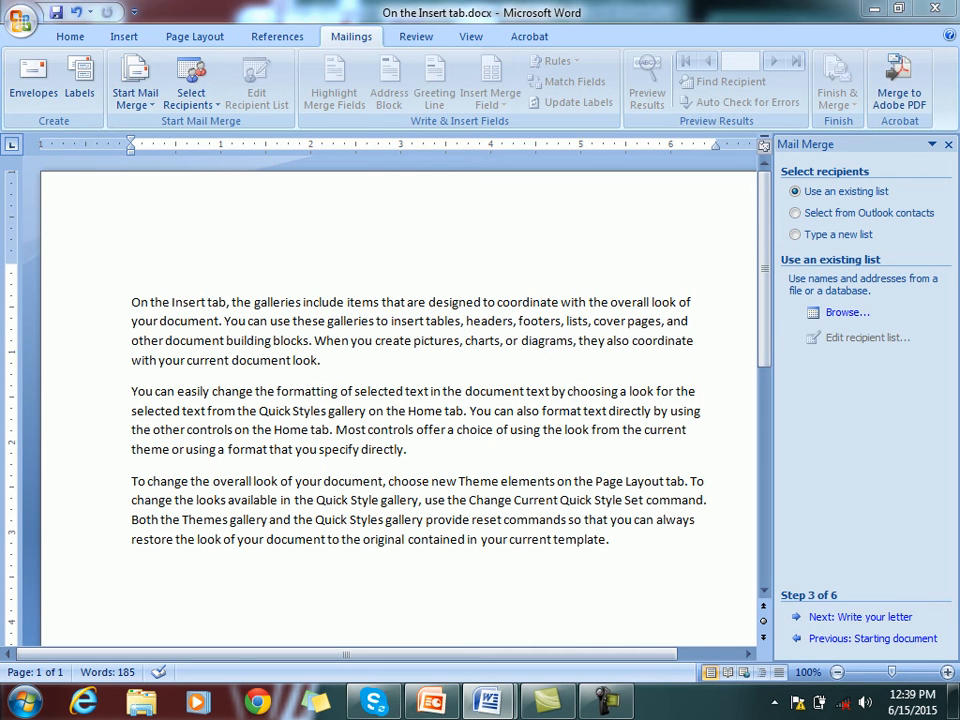
left_click(847, 312)
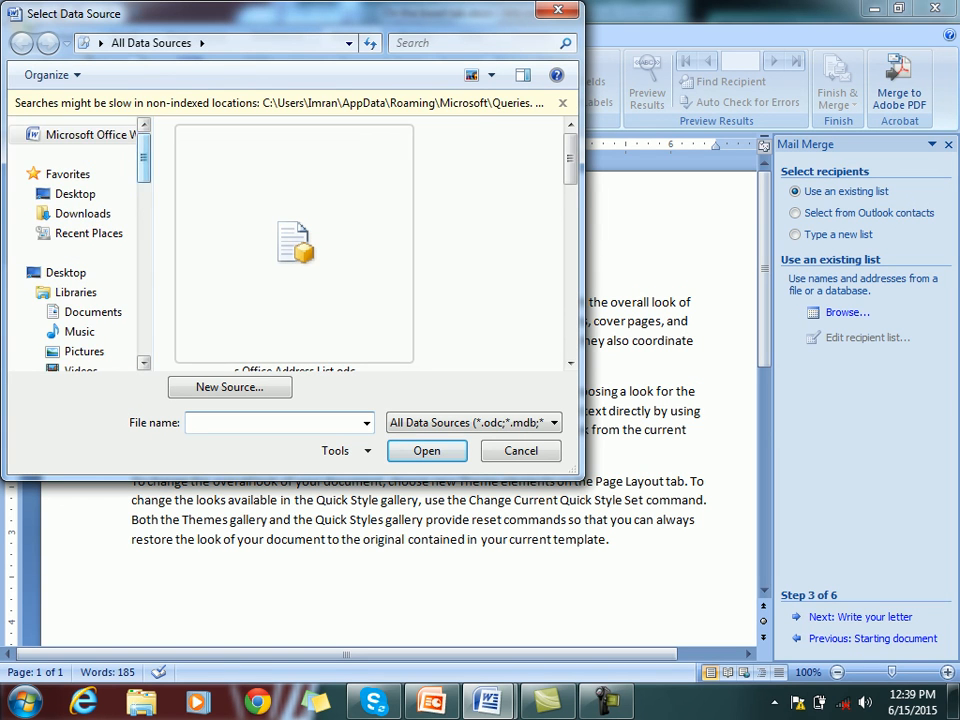
Use Data.mdb from Desktop > Mail Merge as the recipient list and accept it
left_click(75, 194)
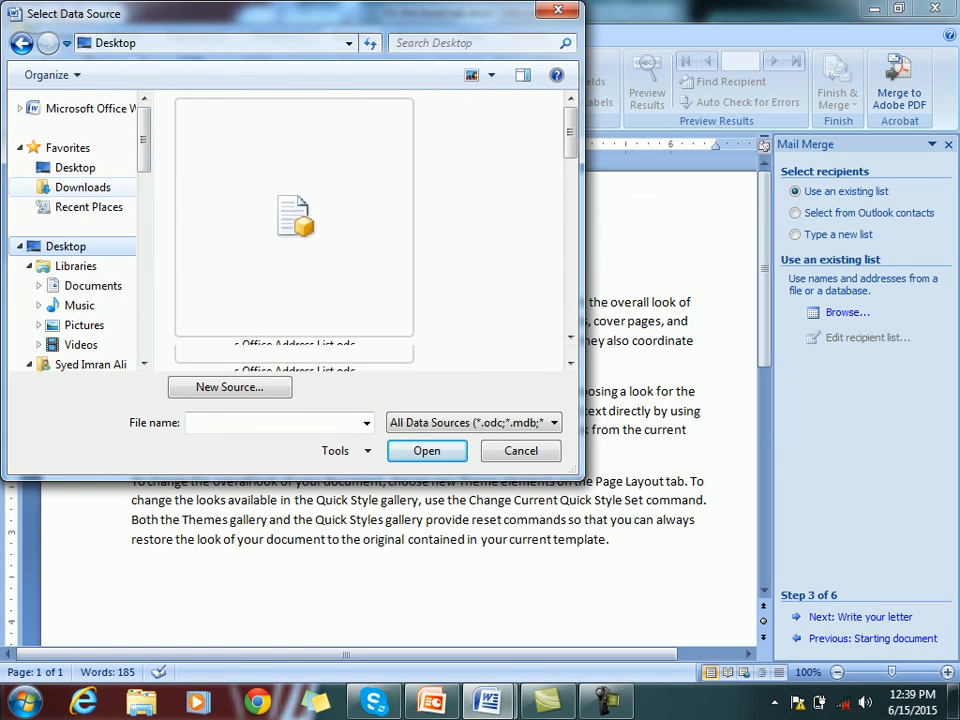
scroll(285, 222, "down", 5)
double_click(285, 114)
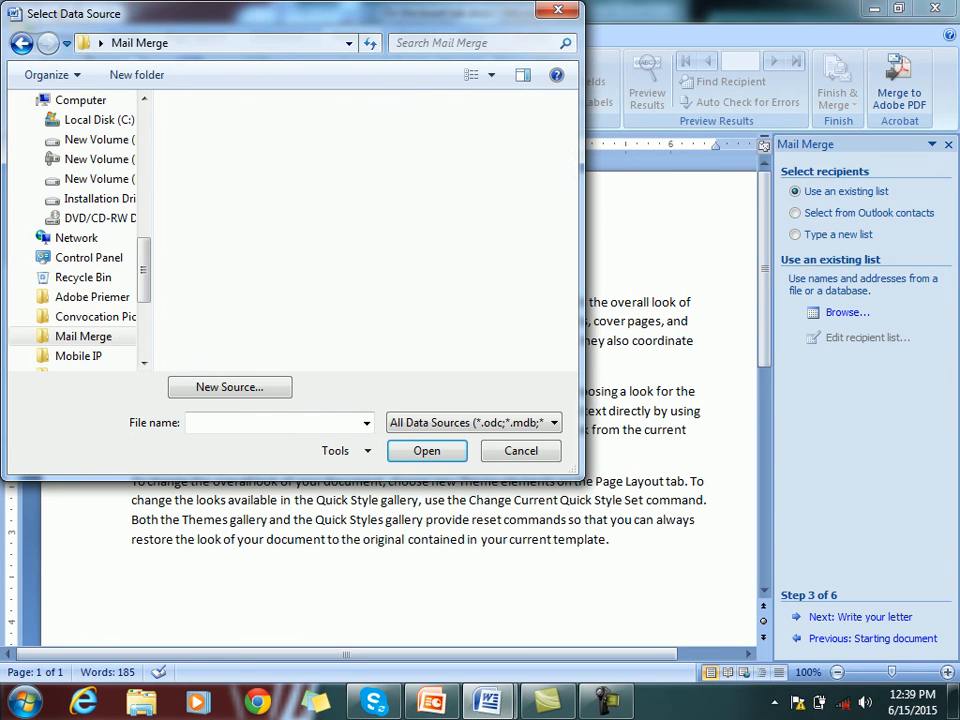
left_click(215, 129)
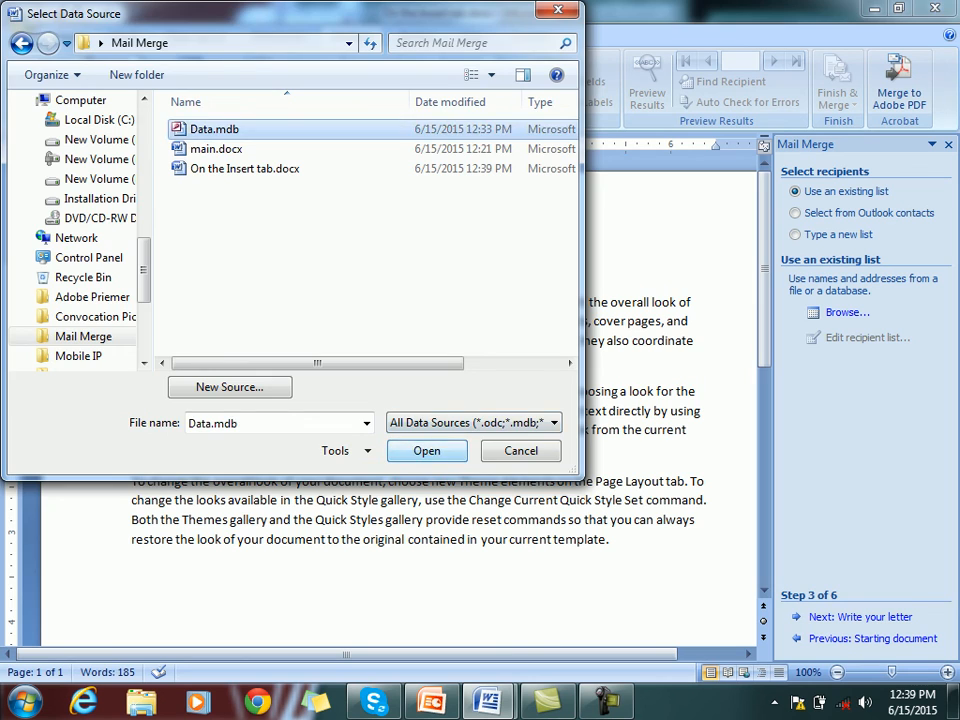
left_click(427, 451)
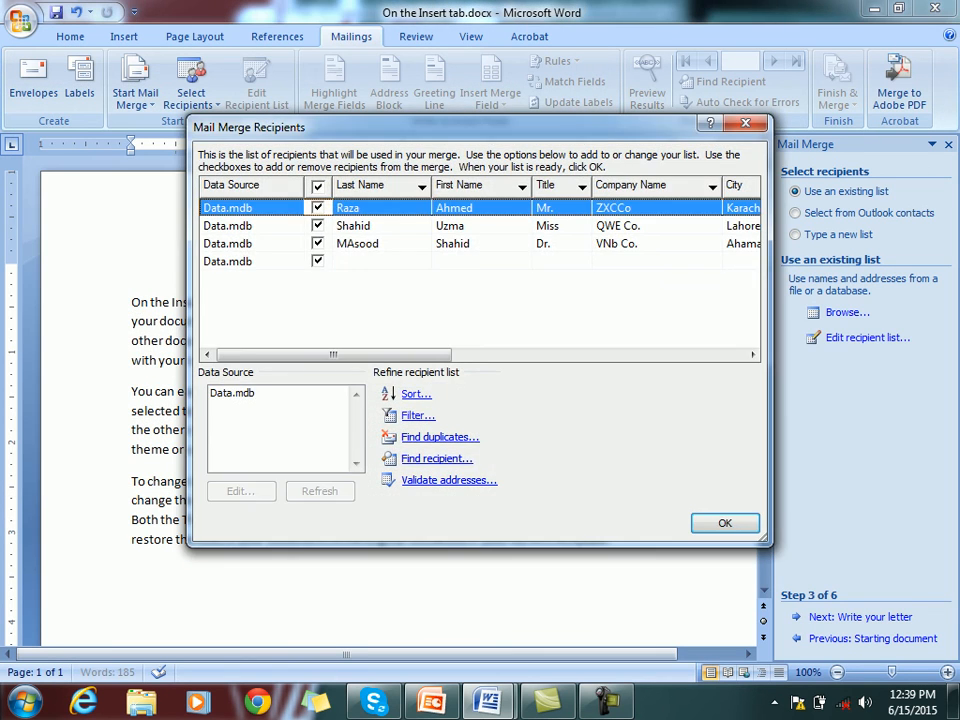
left_click(725, 523)
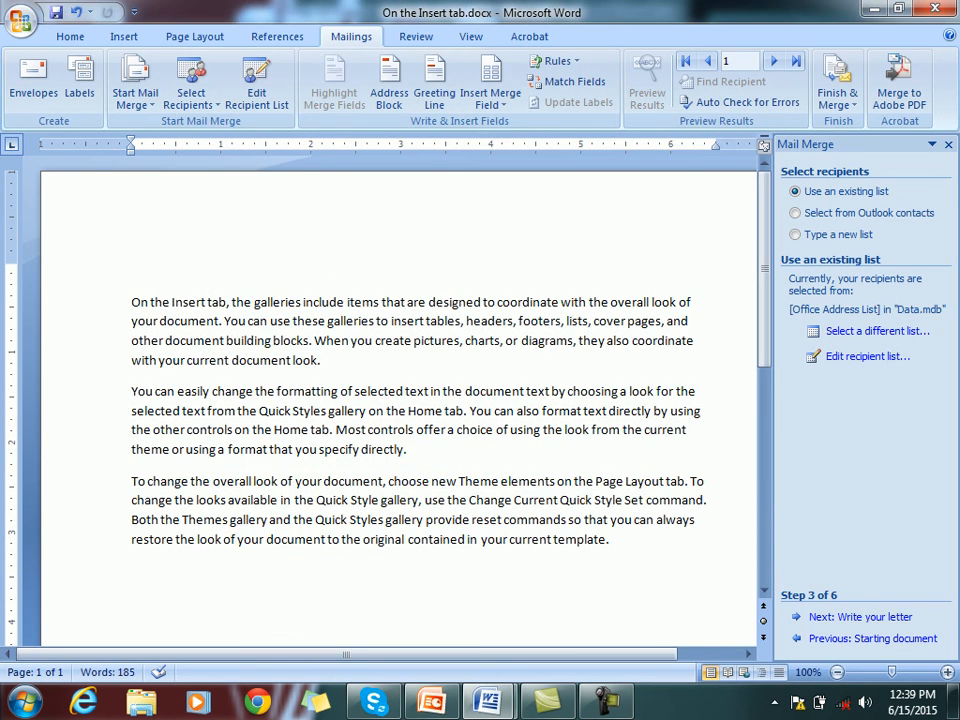
Insert «Title» «First_Name» «Last_Name» at the top, with «Company_Name» on the next line
left_click(490, 98)
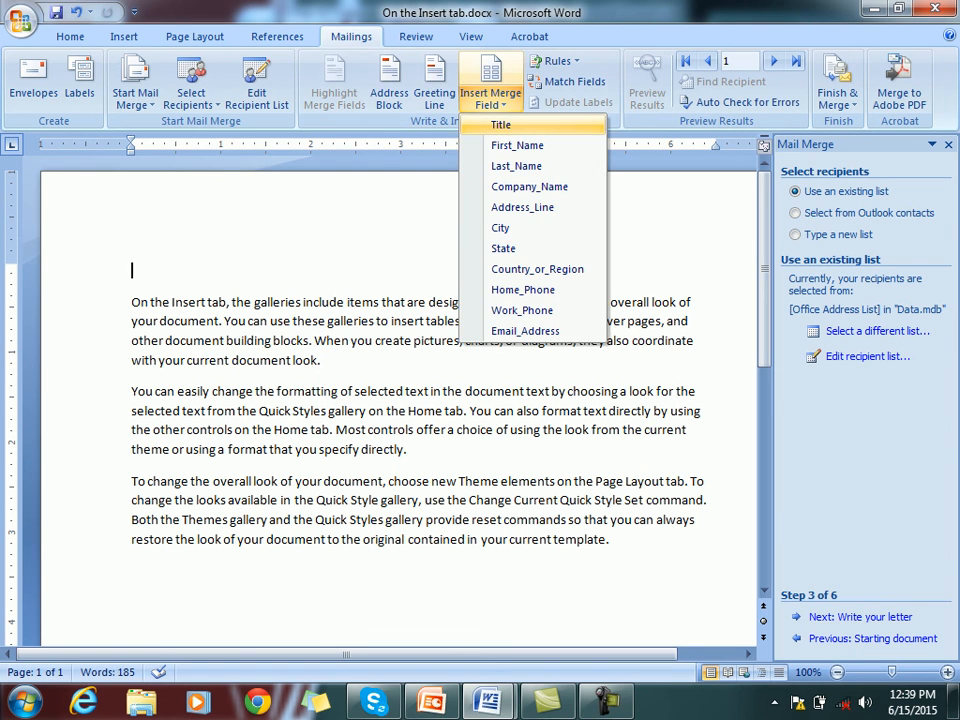
left_click(500, 124)
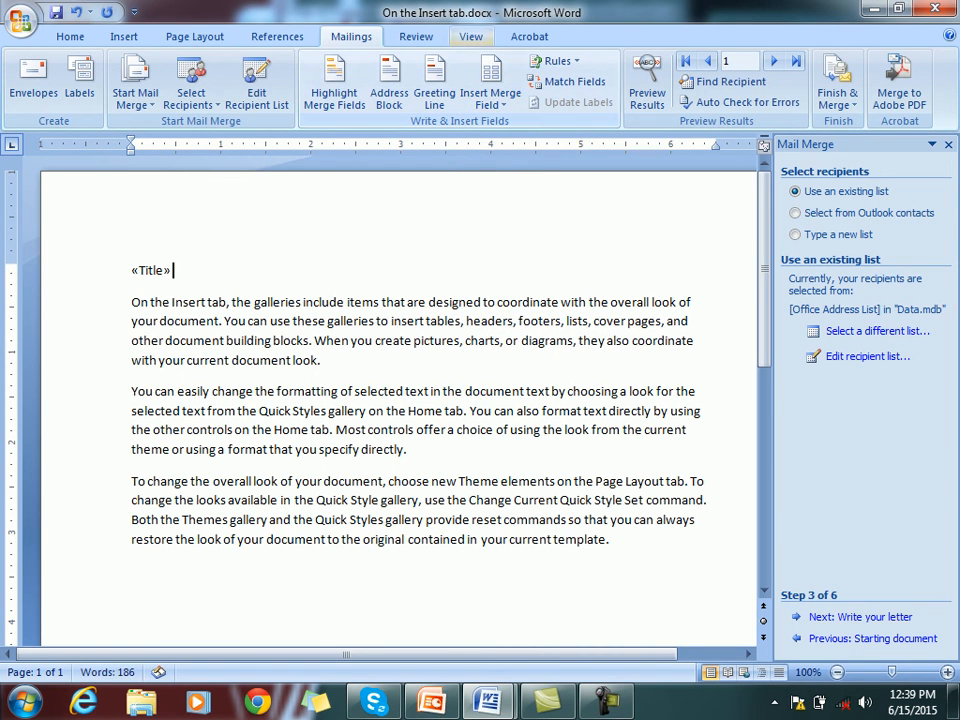
left_click(490, 98)
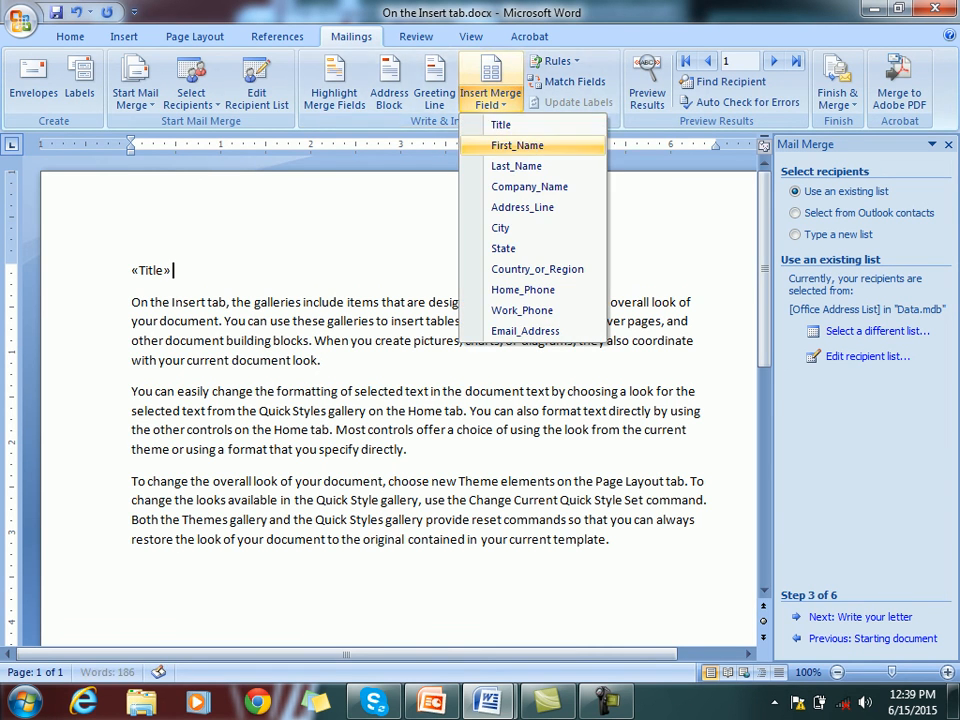
left_click(517, 145)
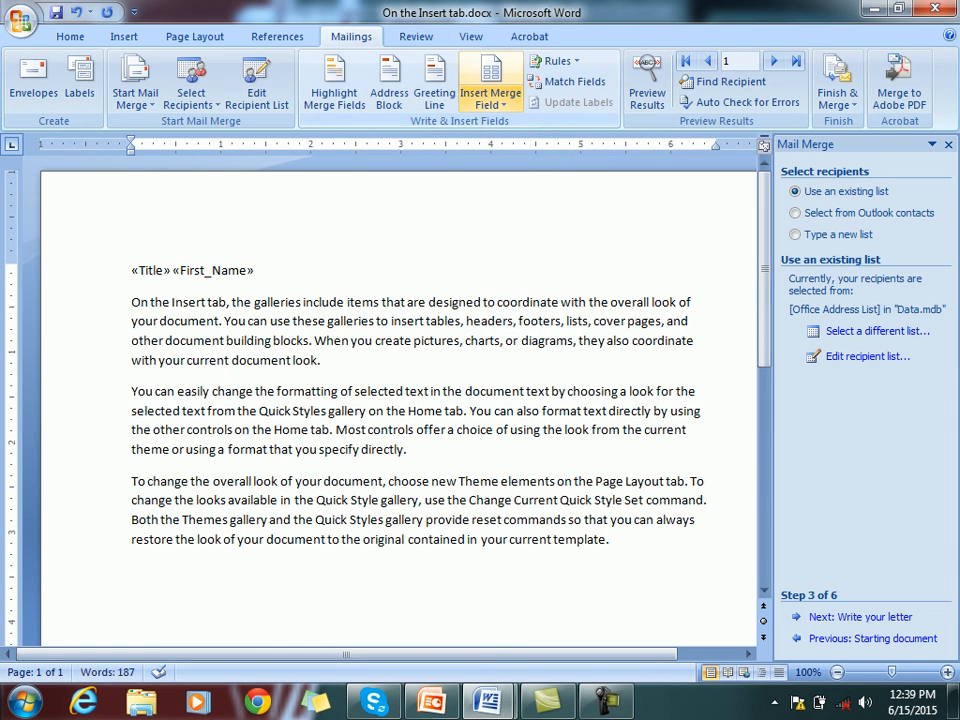
left_click(490, 98)
left_click(517, 166)
key("Return")
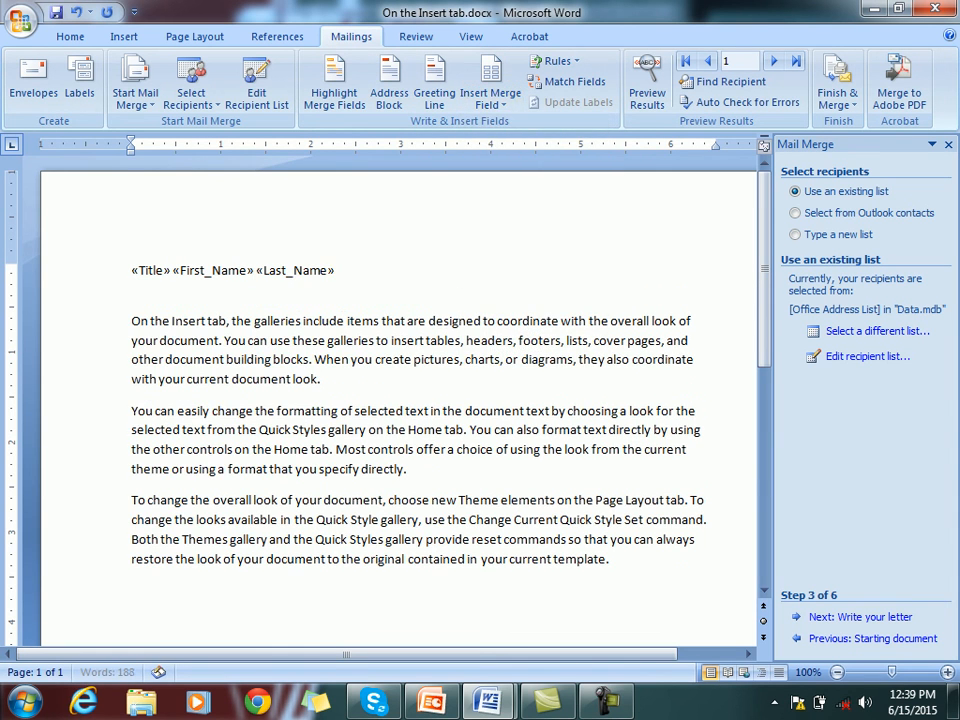
left_click(490, 100)
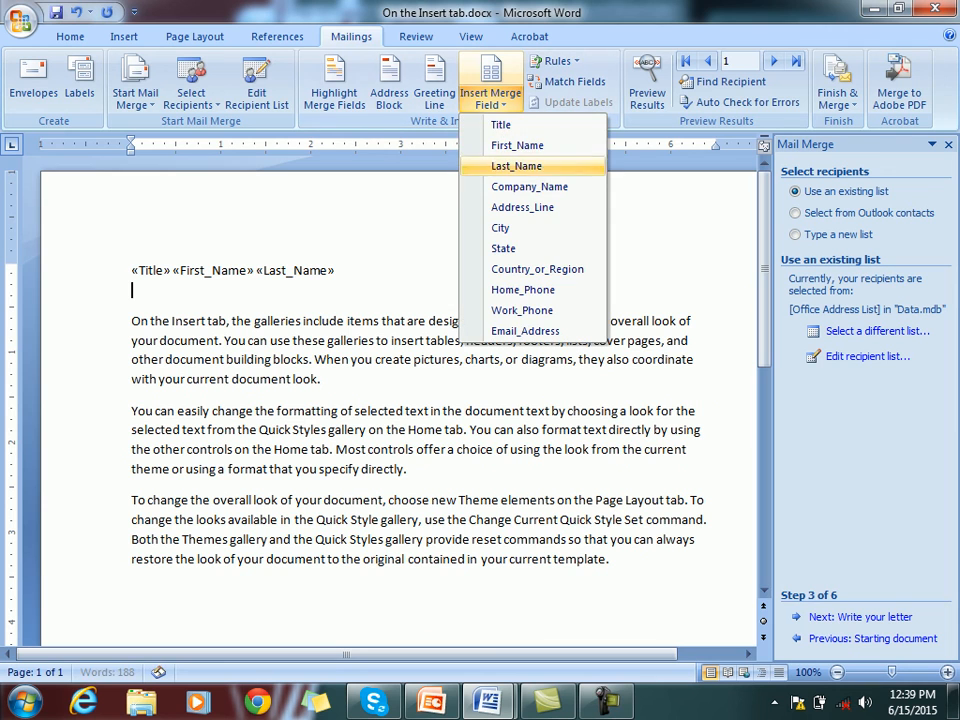
left_click(529, 187)
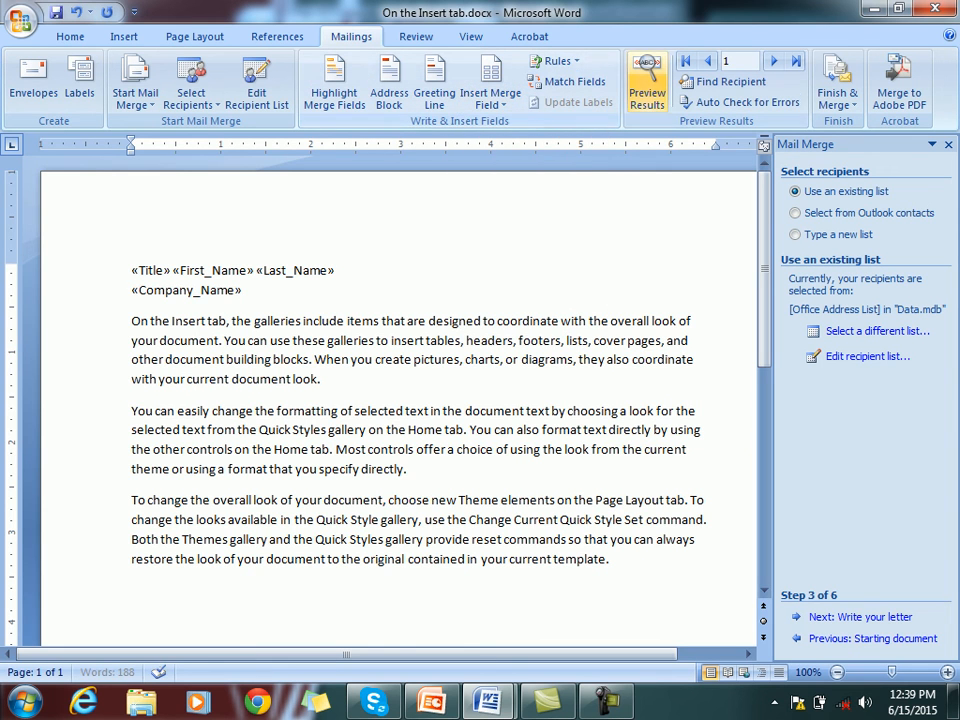
Preview the merged results, stepping forward and back to record 2 showing QWE Co
left_click(647, 93)
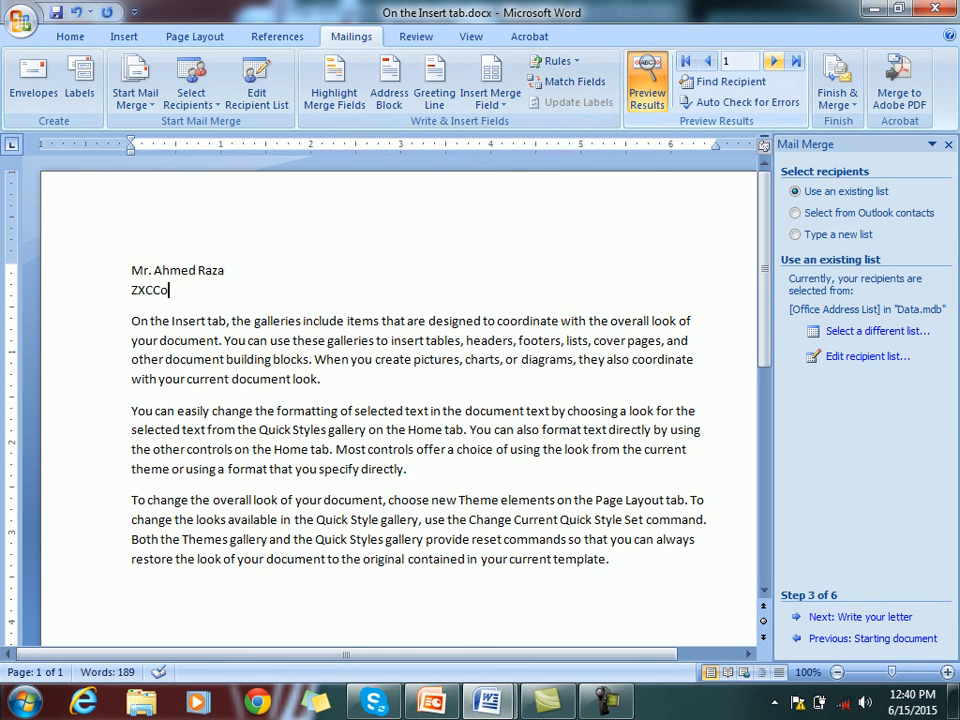
left_click(774, 61)
left_click(774, 61)
left_click(774, 61)
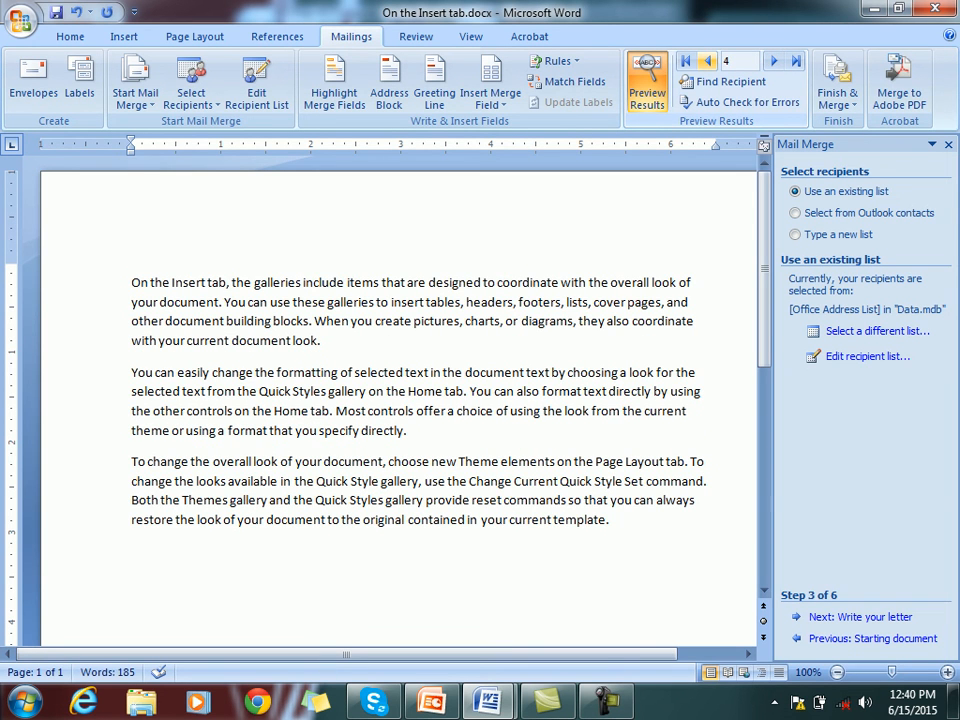
left_click(706, 61)
left_click(706, 61)
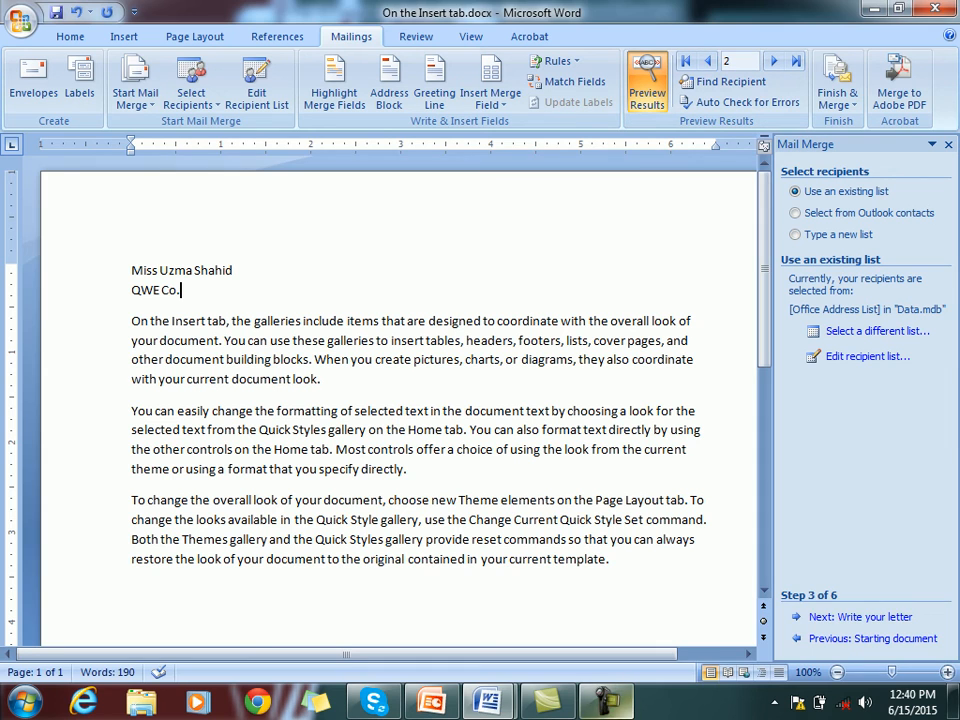
left_click(610, 702)
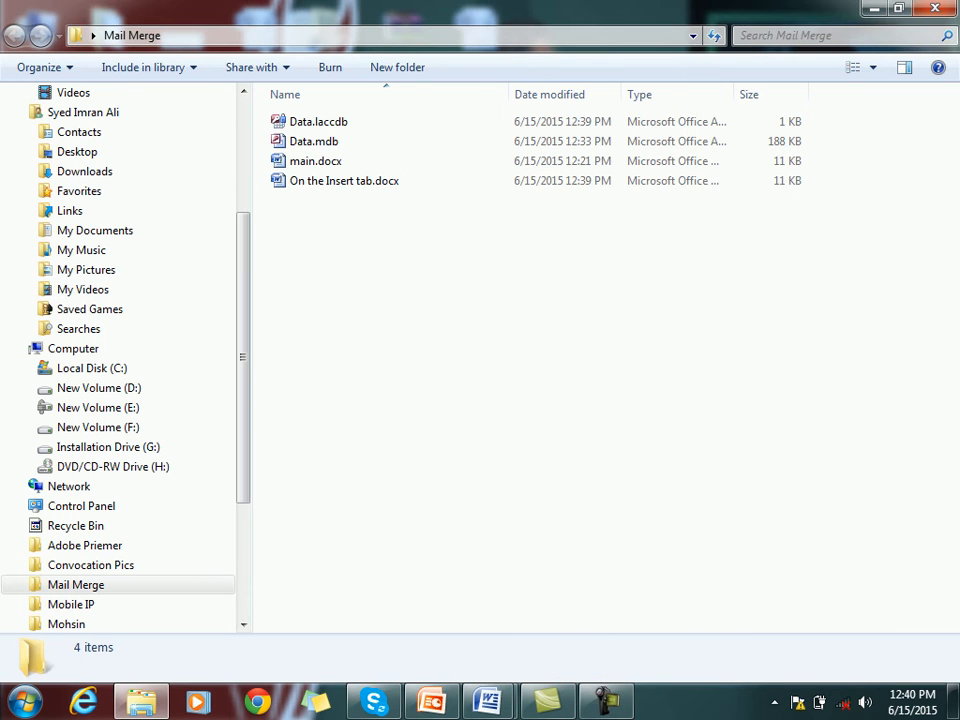
Create a new Excel worksheet named Mail.xlsx in the Mail Merge folder and open it
left_click(314, 142)
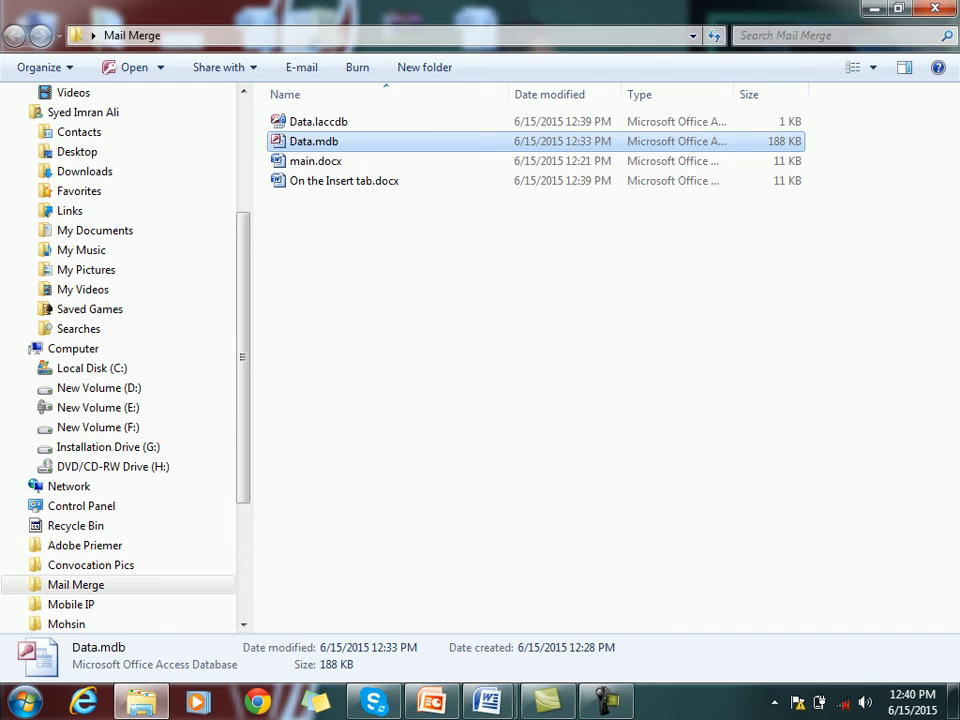
left_click(480, 320)
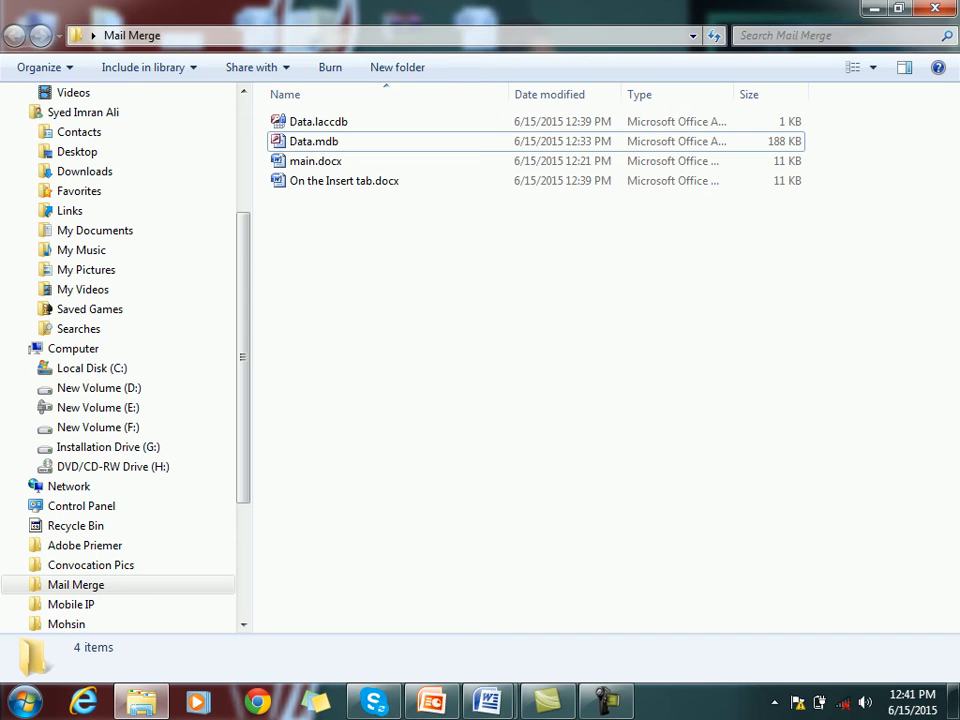
right_click(342, 268)
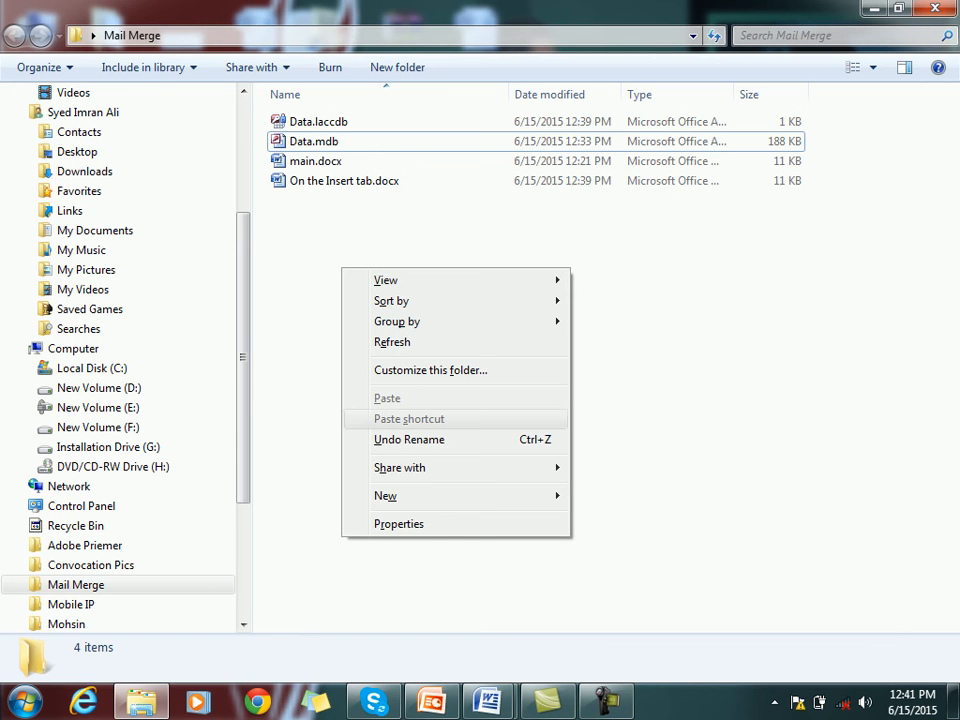
mouse_move(420, 496)
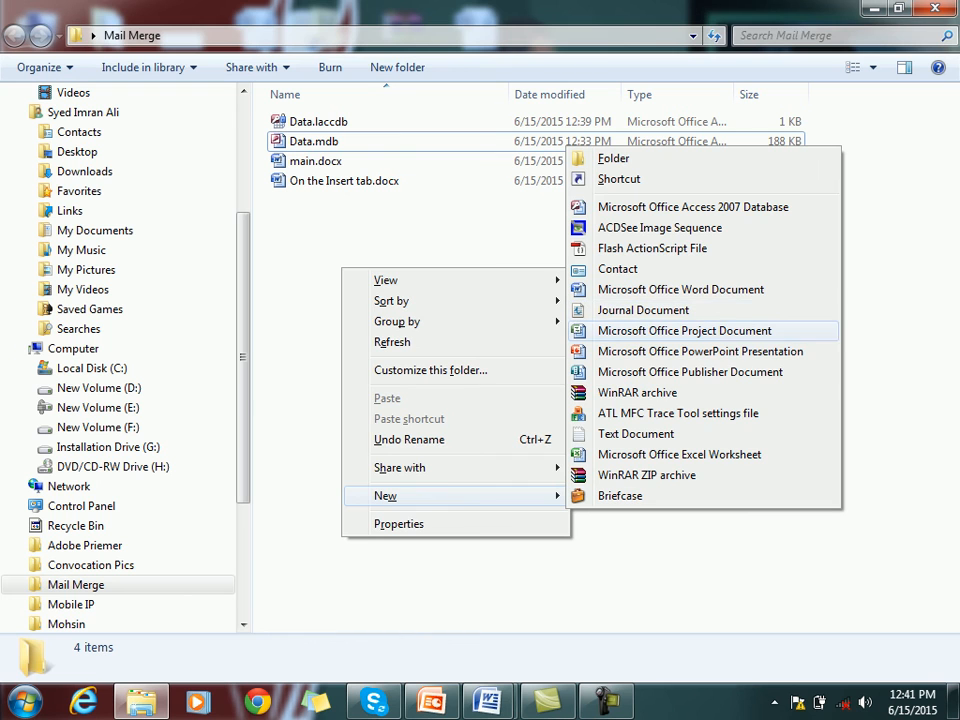
left_click(679, 454)
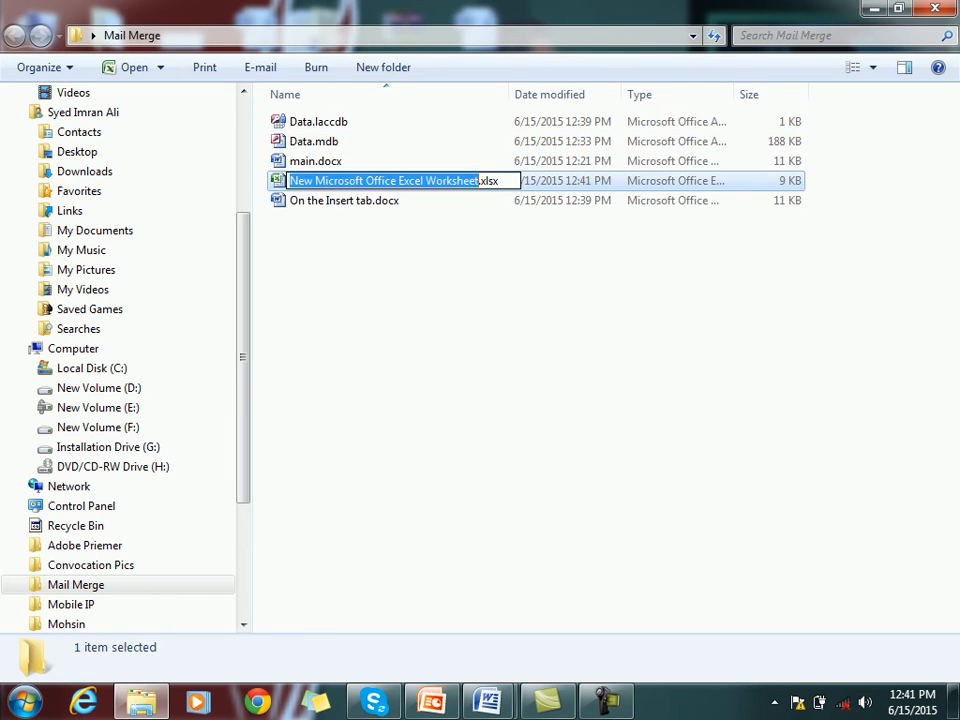
type("Mail")
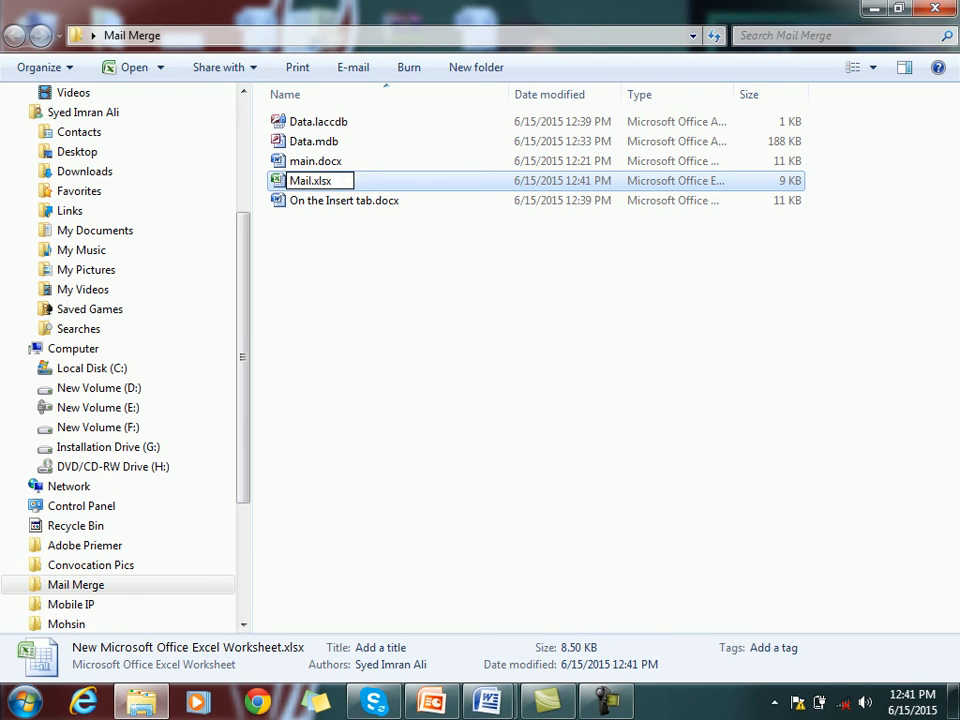
key("Return")
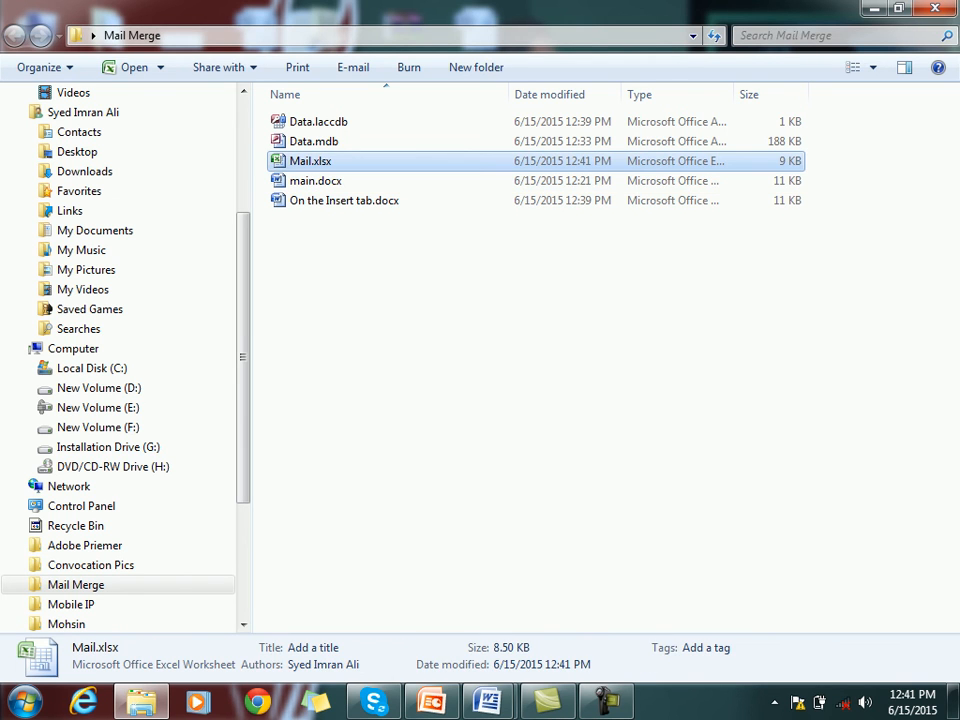
key("Return")
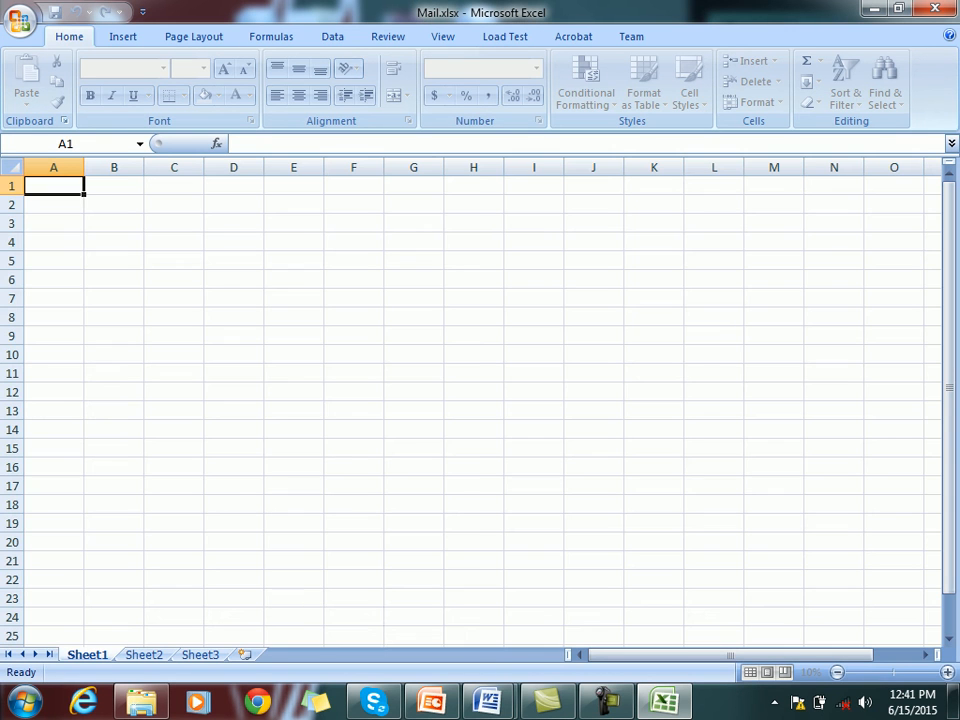
Enter the headers Name, Address and No in cells A1 to C1
type("Namwe")
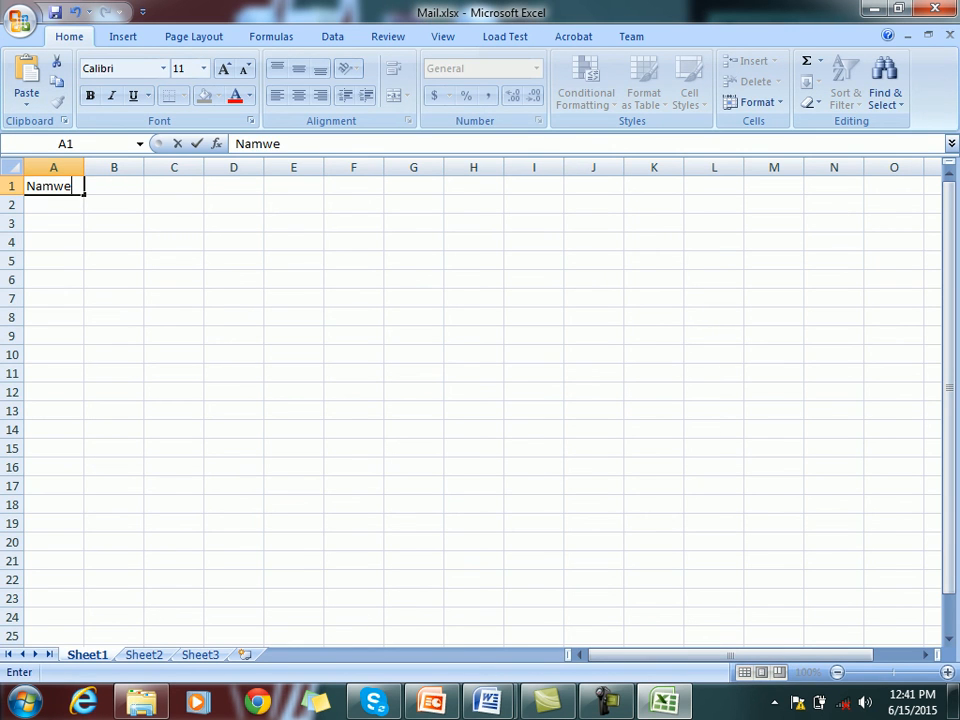
key("BackSpace")
key("BackSpace")
type("e")
key("Return")
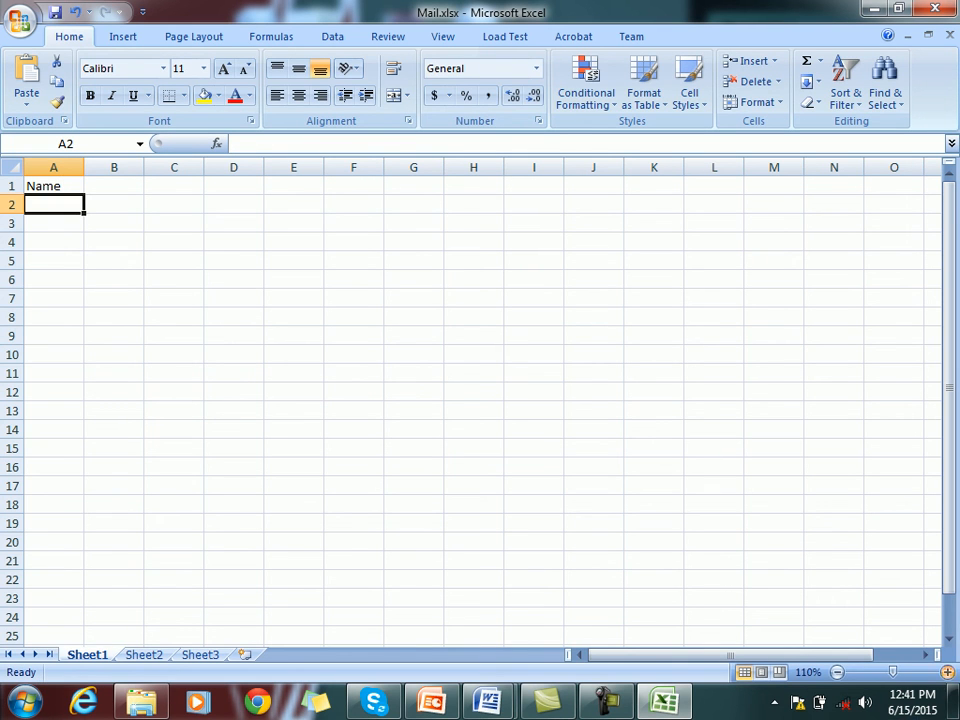
left_click(947, 673)
left_click(947, 673)
left_click(947, 673)
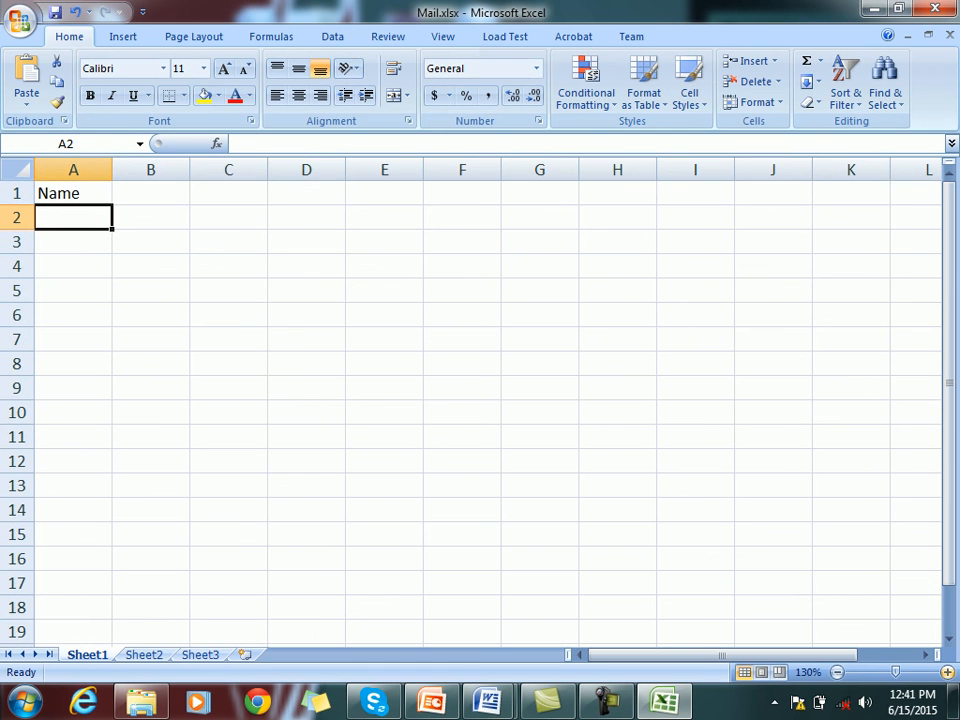
key("Up")
key("Right")
type("Address")
key("Return")
key("Up")
key("Right")
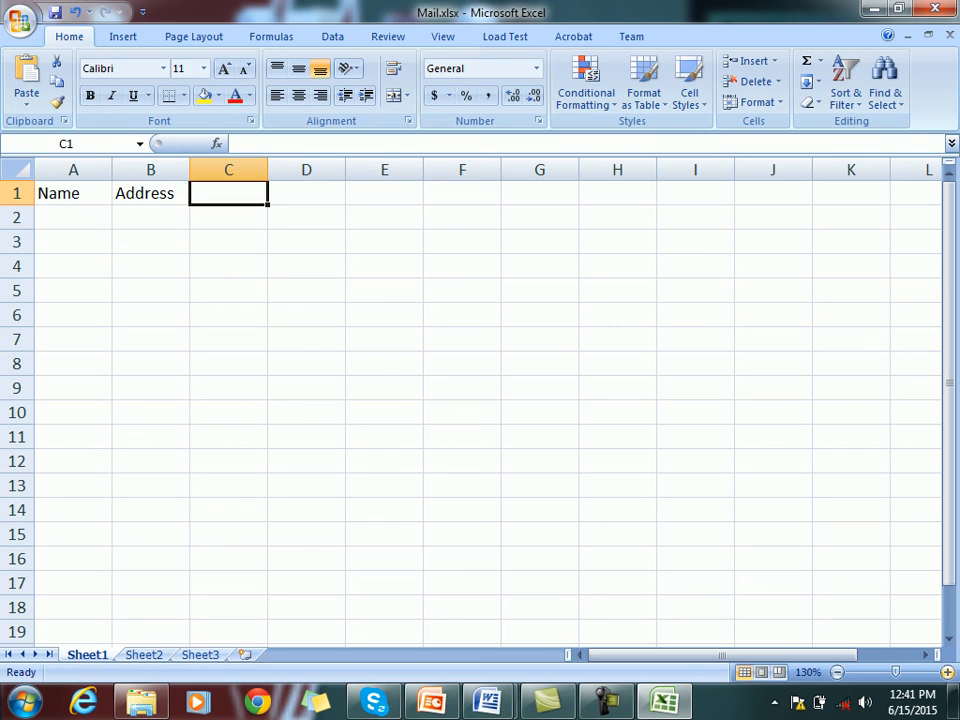
type("No")
key("Return")
Enter the names ahmed, nasir and kashif in A2:A4
key("Left")
key("Left")
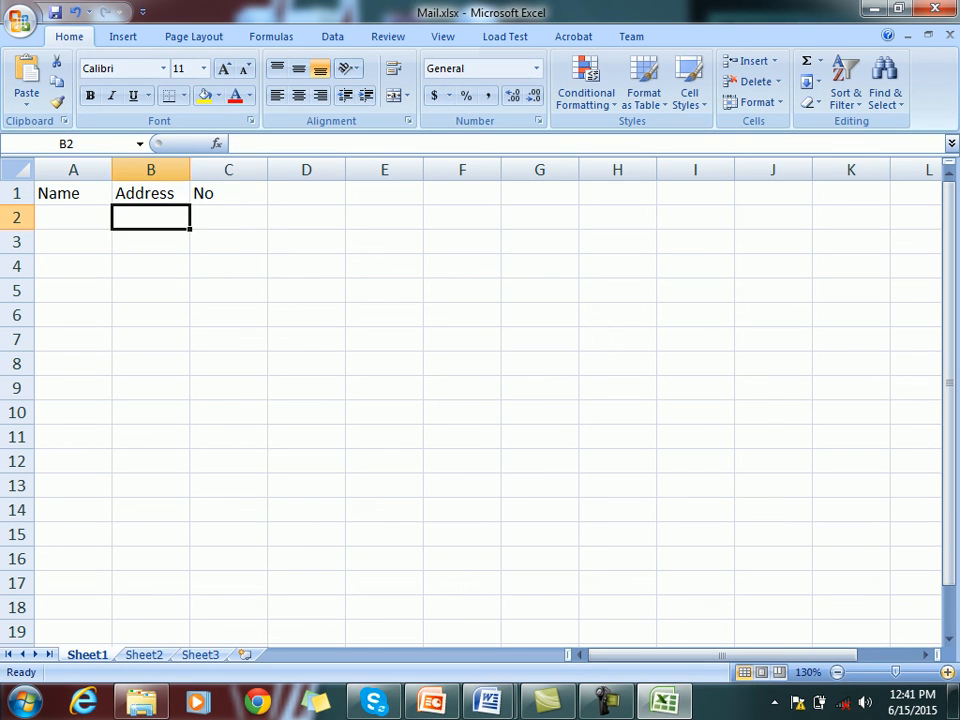
type("ahmed")
key("Return")
type("nasir")
key("Return")
type("kashif")
Enter the addresses asd, qwe and dfgt in B2:B4
key("Right")
key("Up")
key("Up")
key("Up")
key("Down")
type("asd")
key("Return")
type("qwe")
key("Return")
type("dfgt")
key("Right")
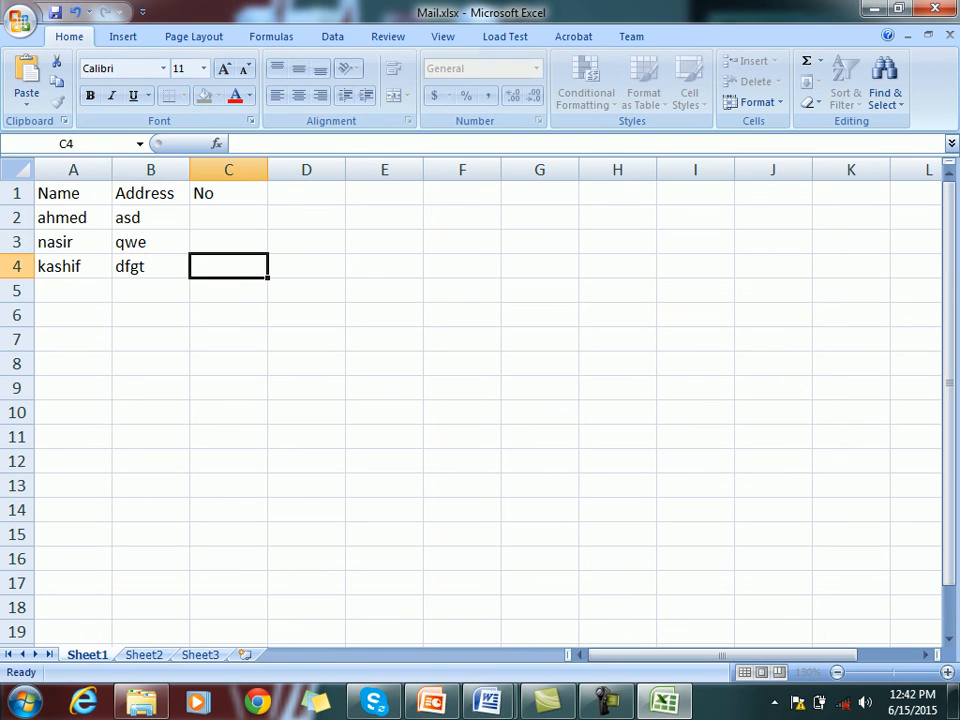
Fill C2:C4 with 345, 6786 and 3453, then close Excel
key("Up")
key("Up")
type("345")
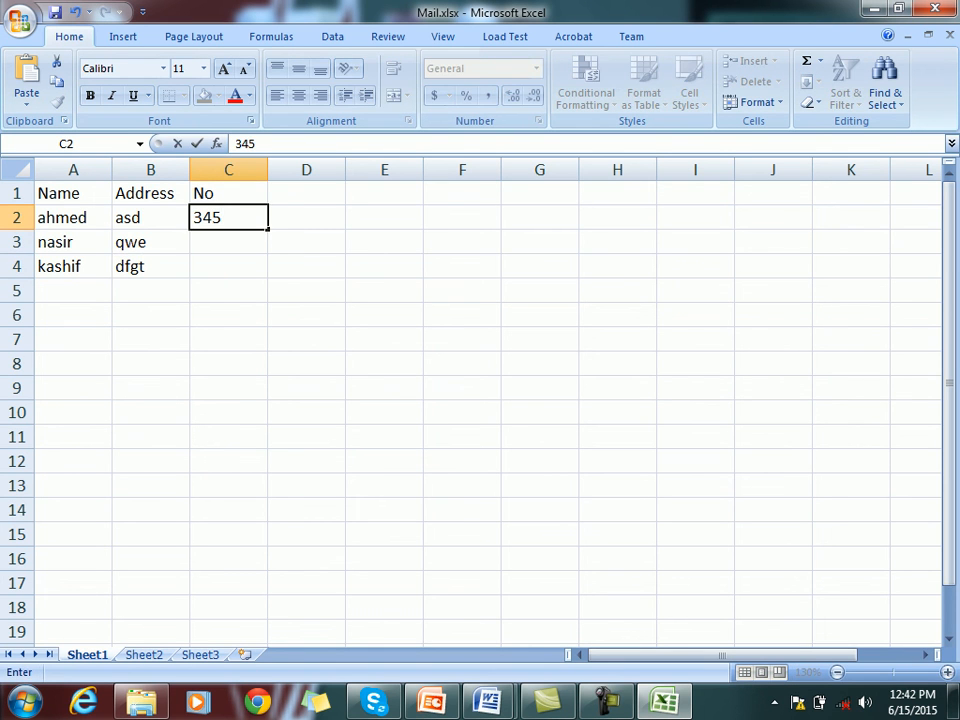
key("Return")
type("6786")
key("Return")
type("3453")
key("Return")
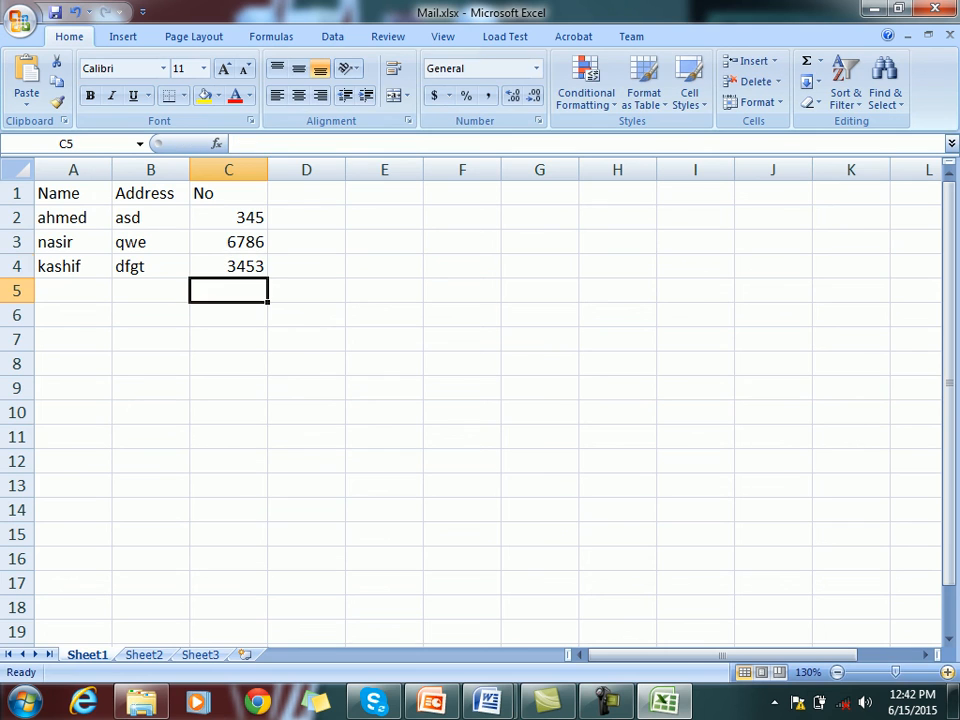
key("Up")
key("Up")
key("Up")
key("Left")
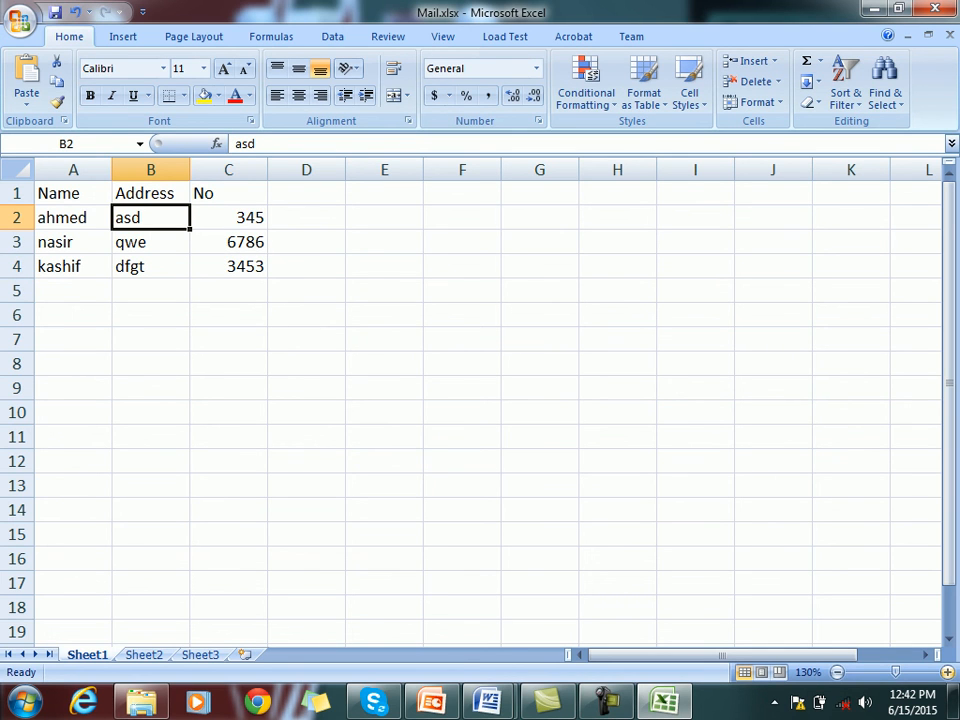
key("alt+F4")
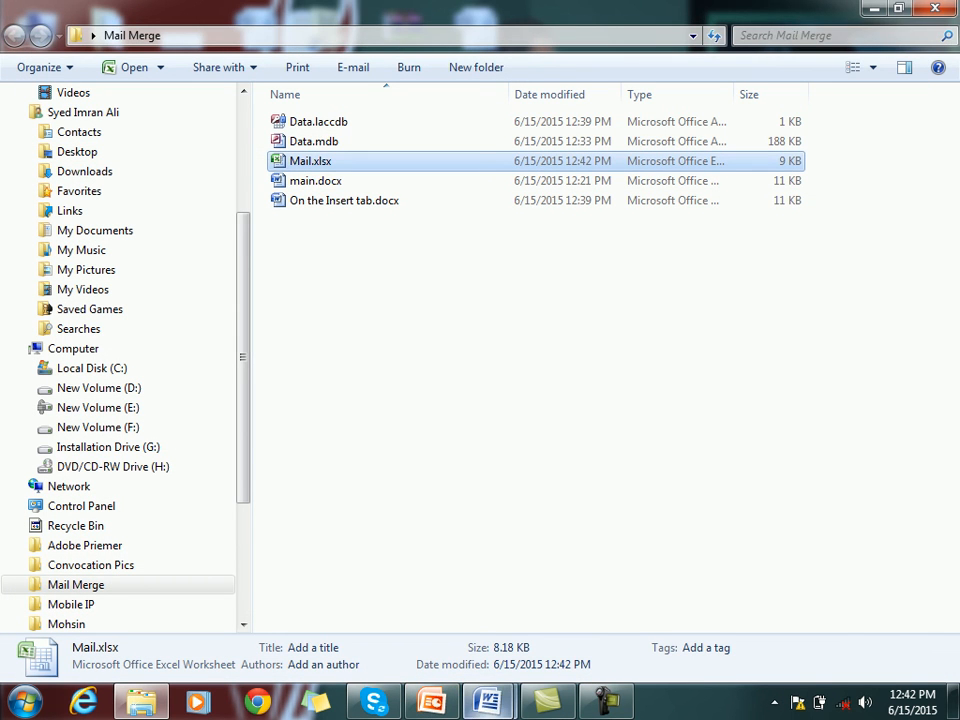
Return to Word and create a new blank Document3, leaving it empty
mouse_move(487, 700)
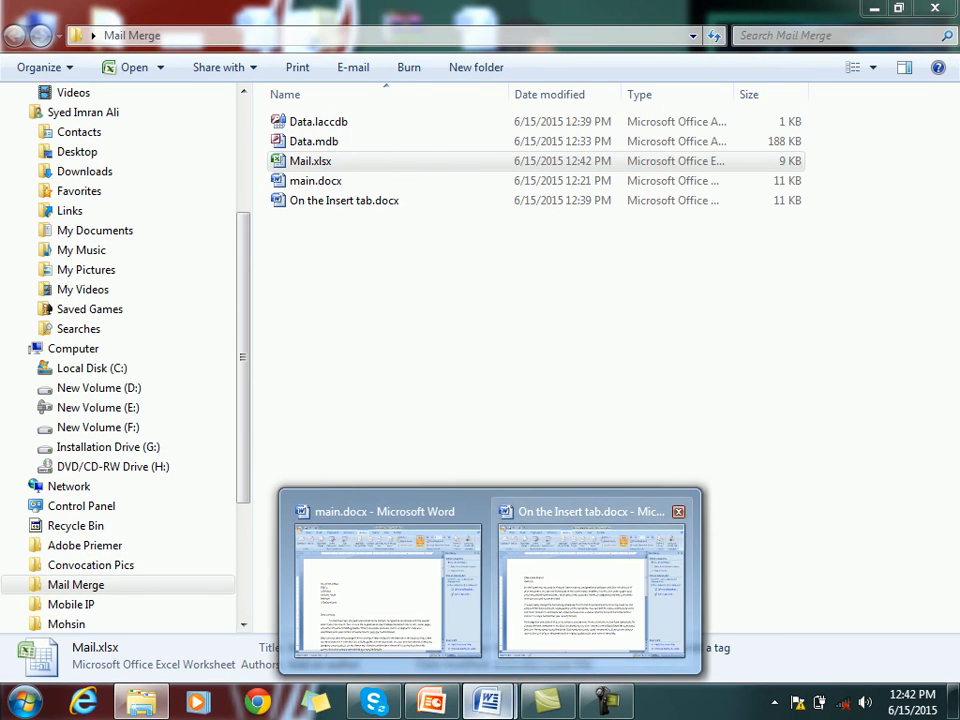
left_click(620, 580)
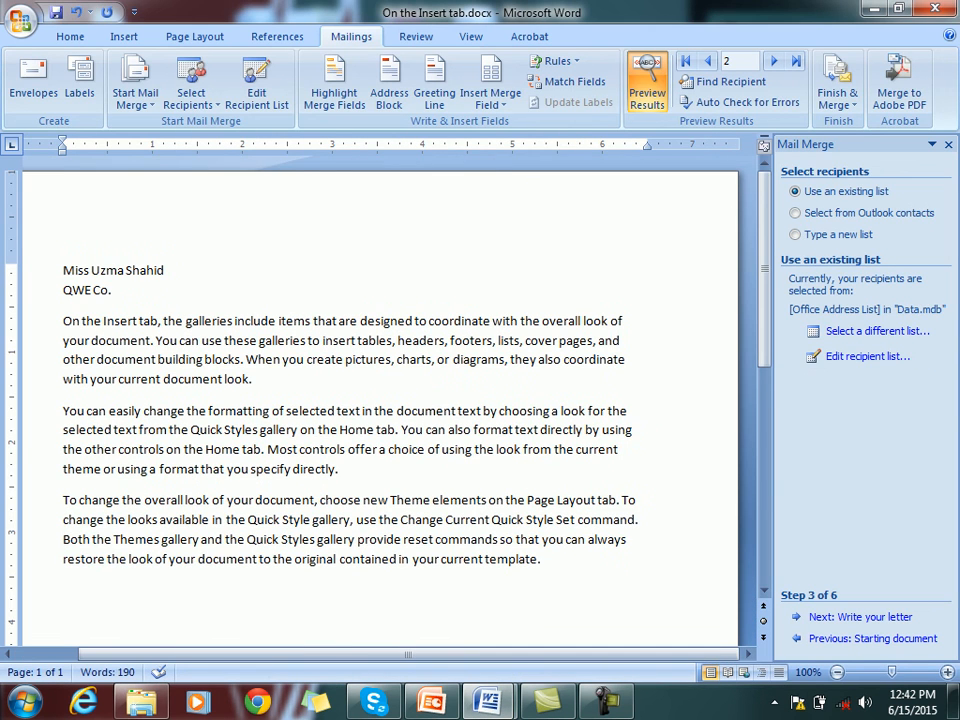
key("ctrl+n")
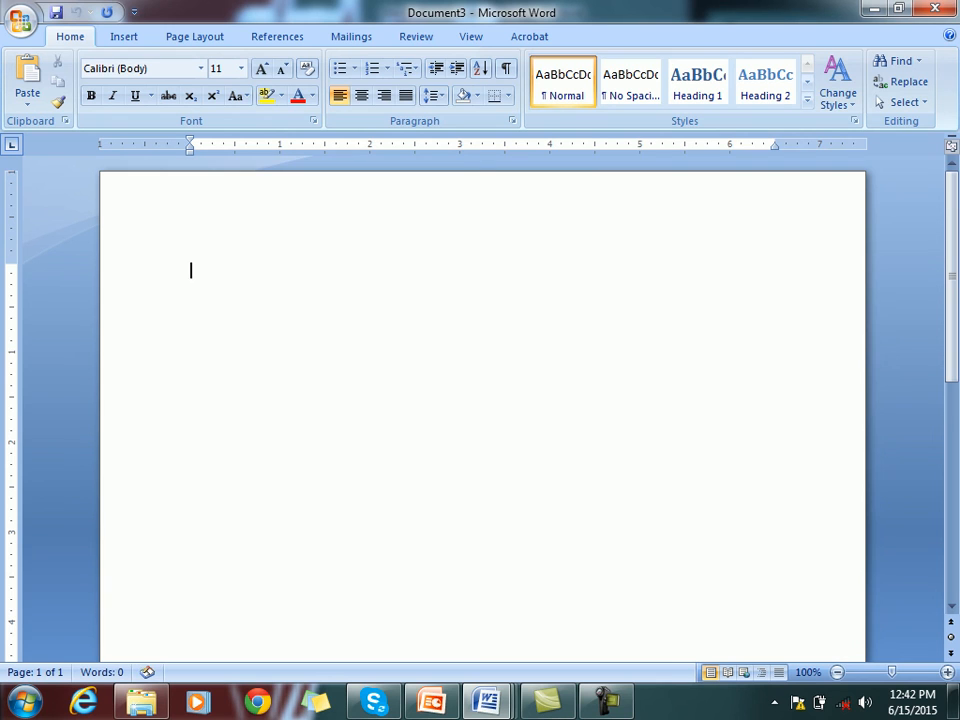
type("=ran")
key("BackSpace")
key("BackSpace")
key("BackSpace")
key("BackSpace")
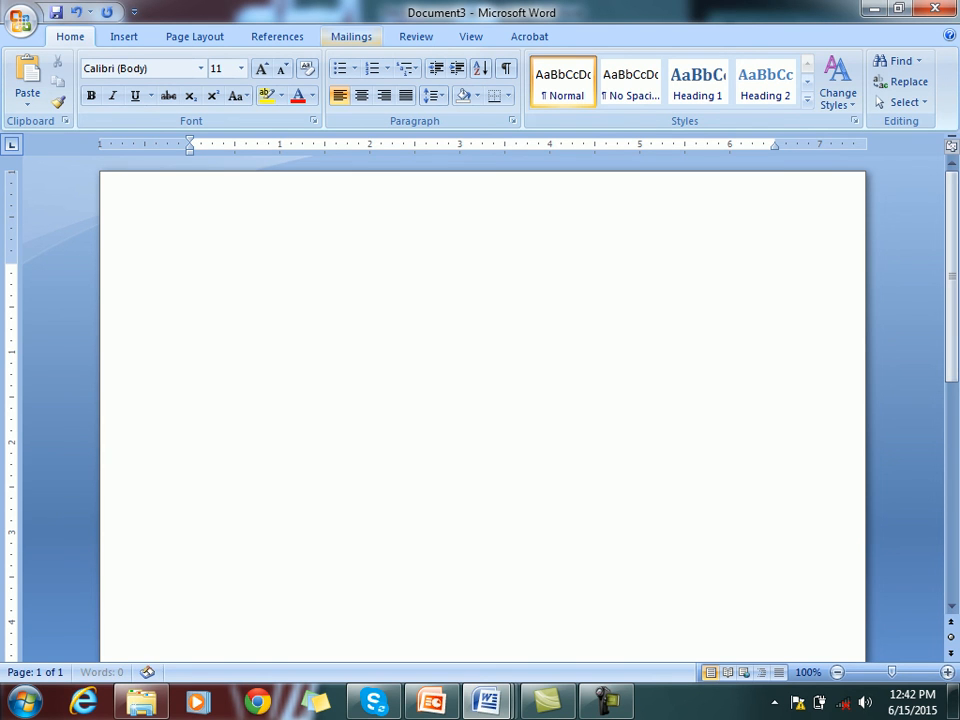
left_click(351, 36)
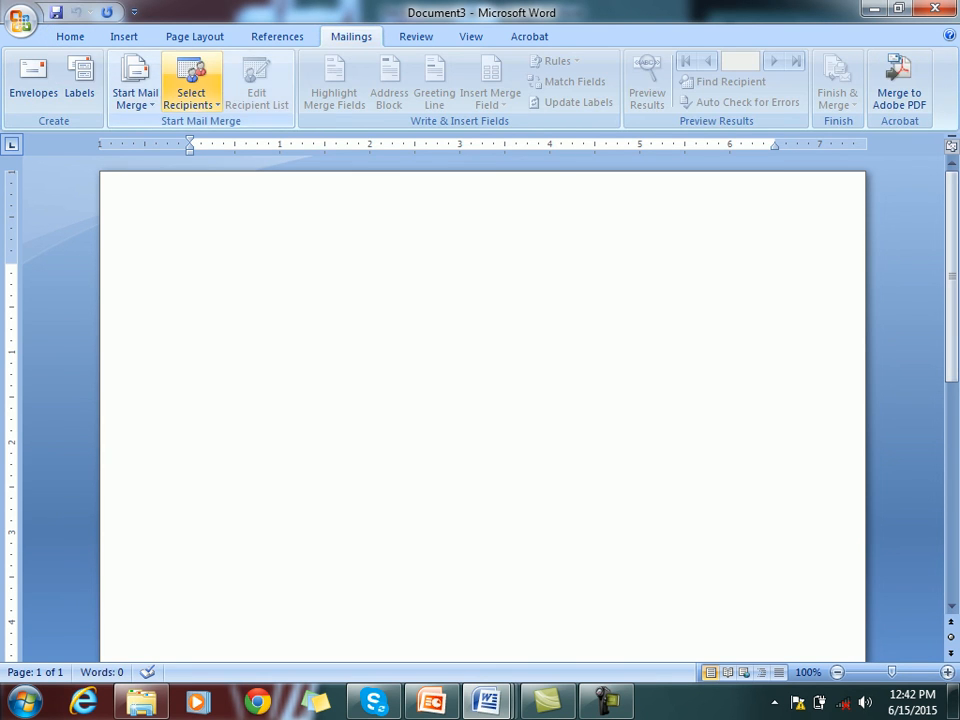
Start the Step by Step Mail Merge Wizard for Envelopes and advance to step 2
left_click(191, 88)
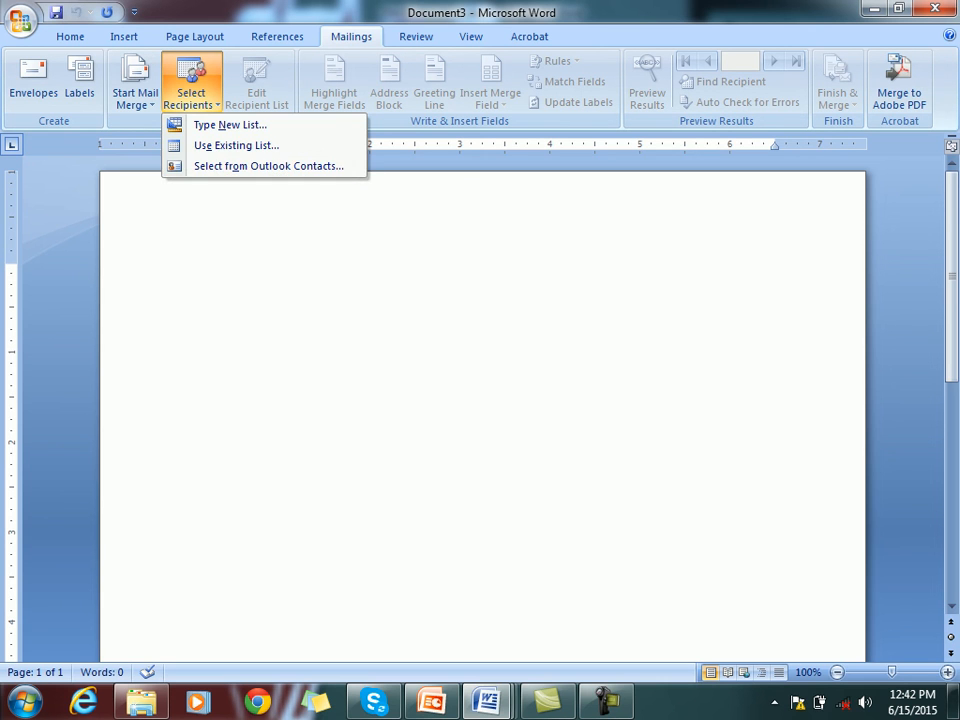
left_click(135, 88)
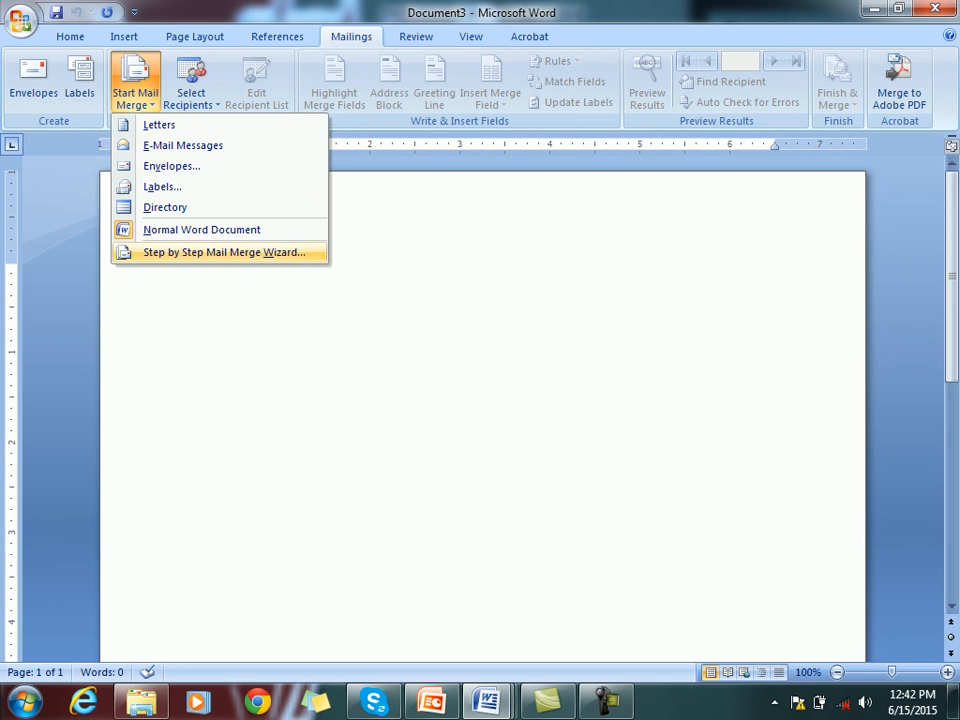
left_click(224, 252)
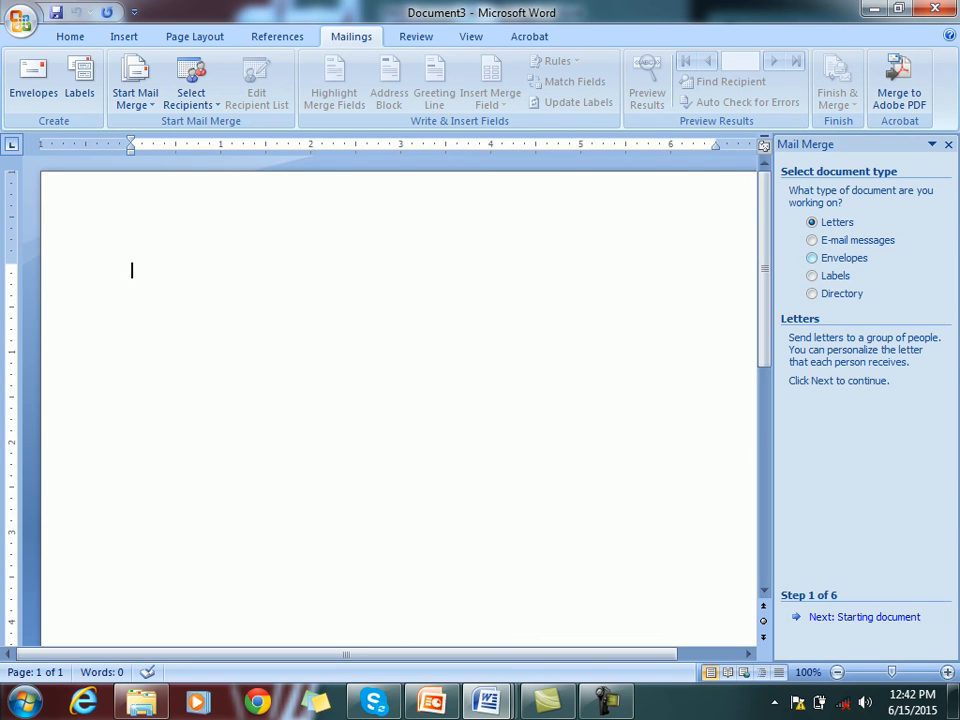
left_click(812, 258)
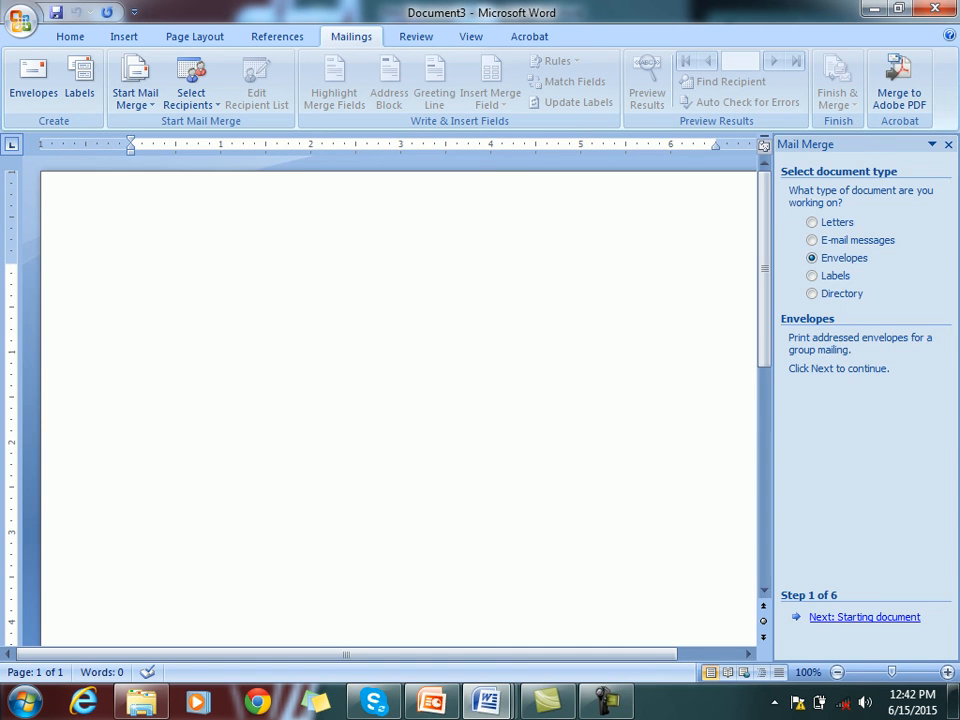
left_click(864, 617)
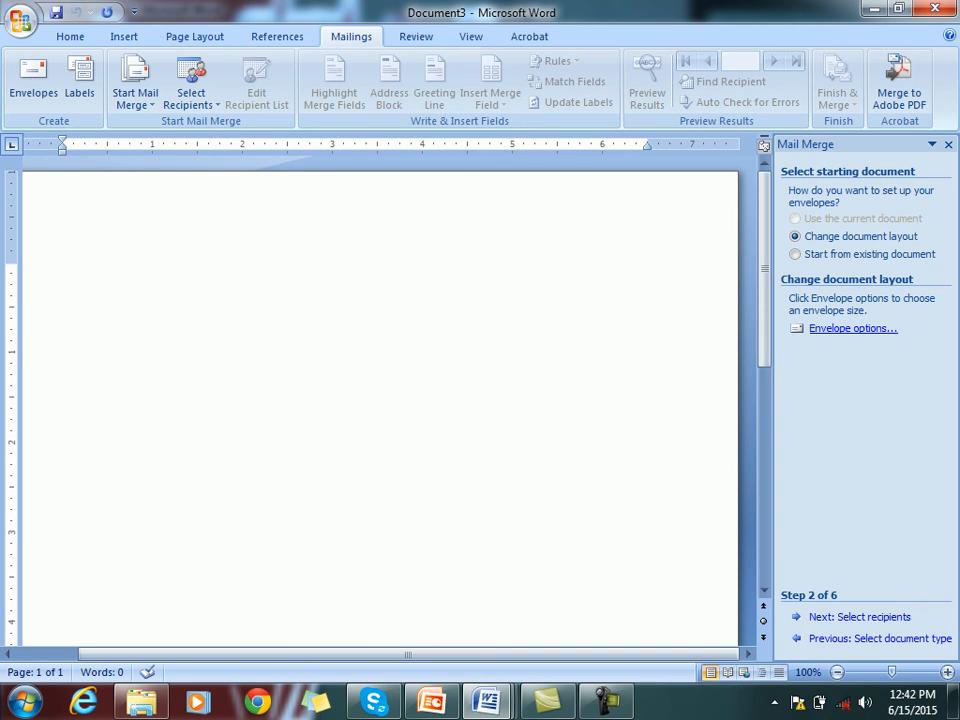
Set the envelope size to Size 9 in Envelope Options
left_click(853, 328)
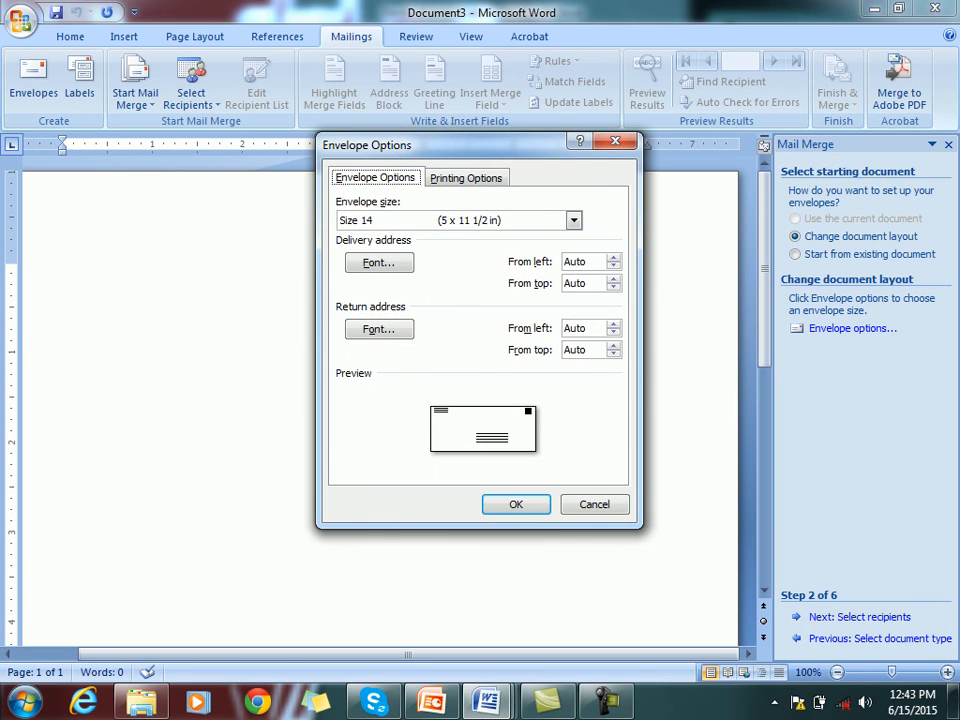
left_click(573, 220)
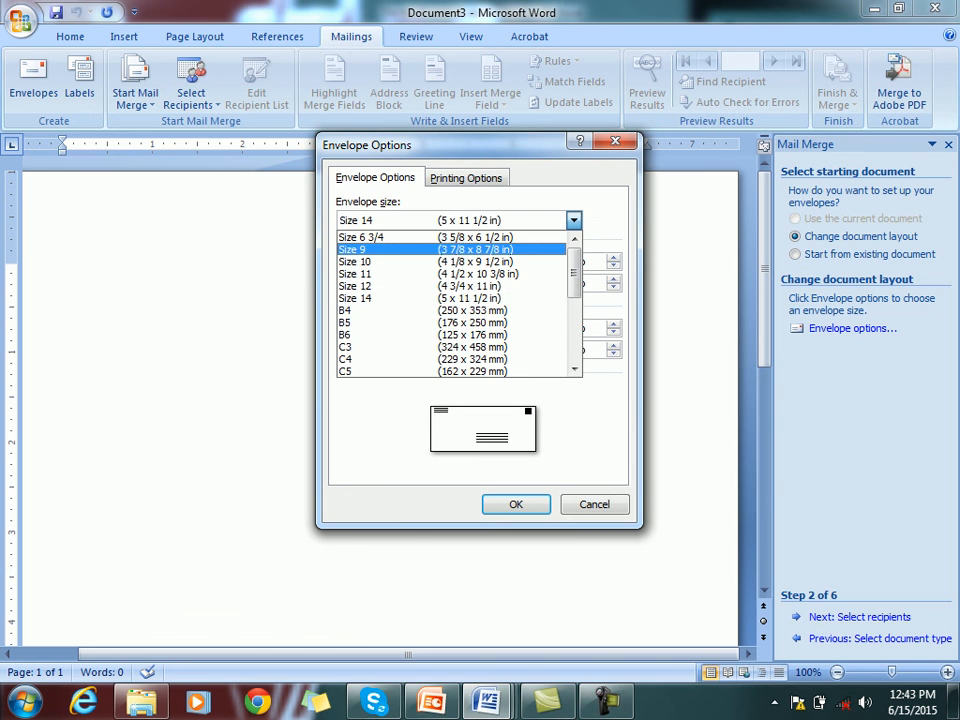
left_click(452, 249)
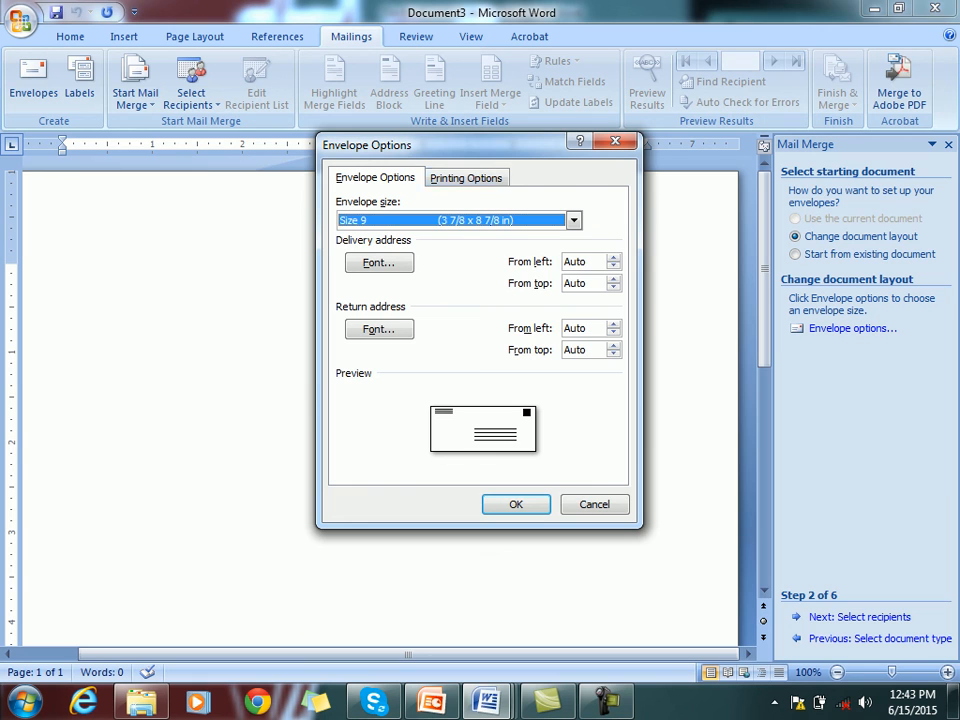
Cycle through the printer feed methods, choose the last one, and confirm the envelope options
left_click(466, 178)
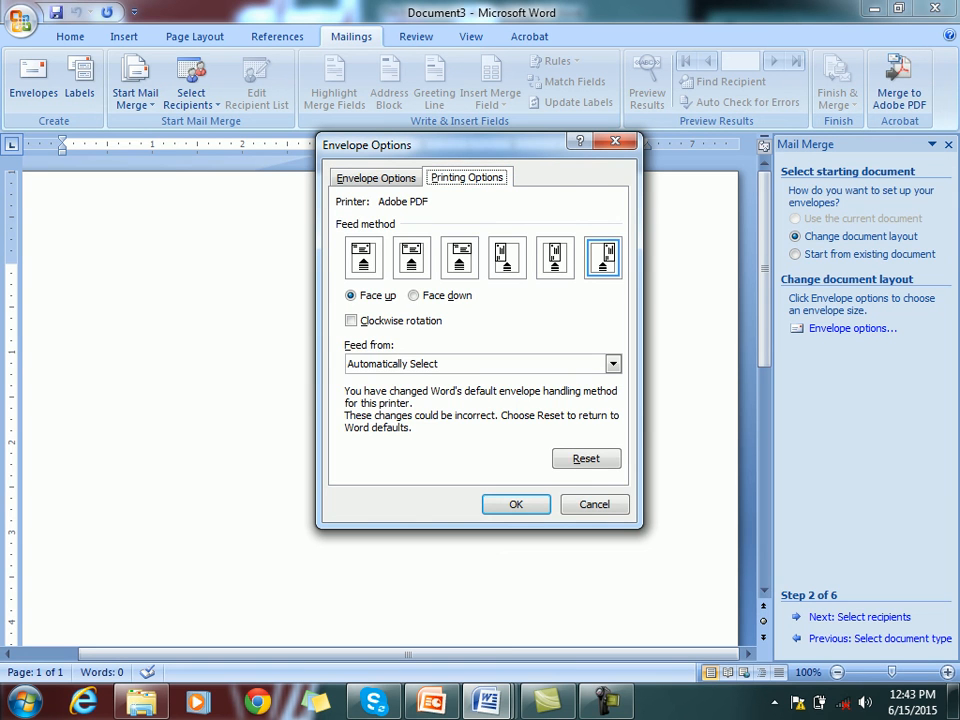
left_click(364, 258)
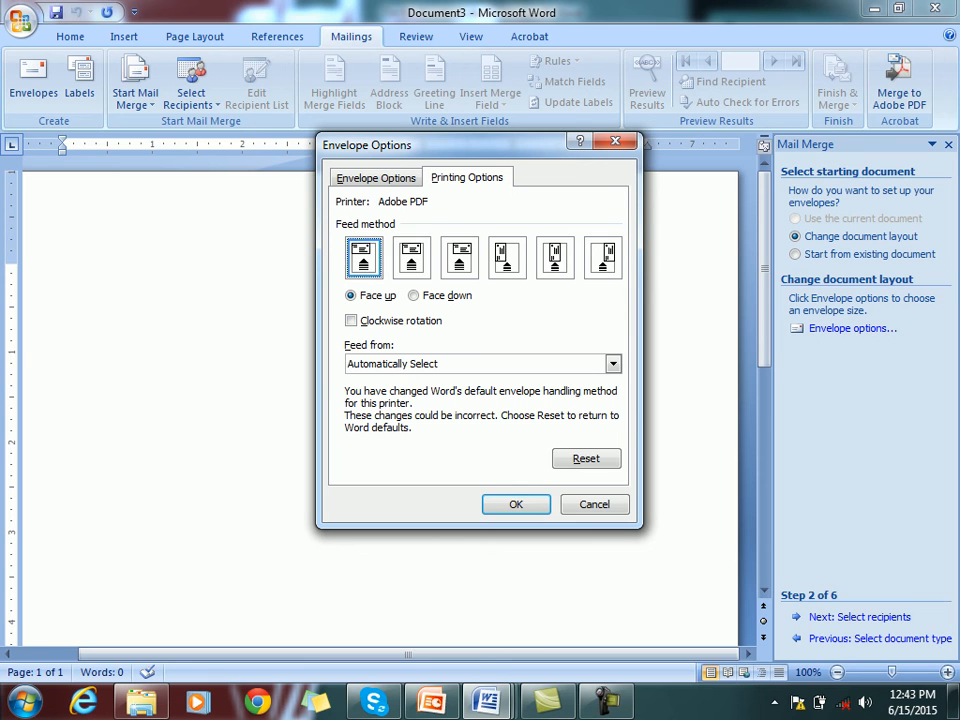
left_click(412, 258)
left_click(459, 258)
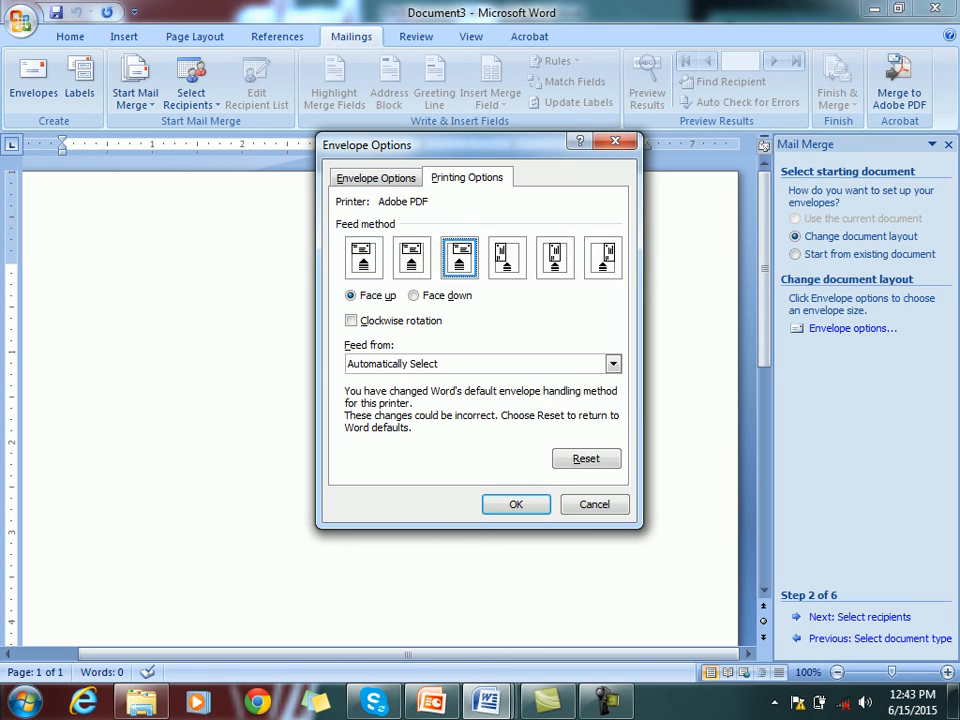
left_click(507, 258)
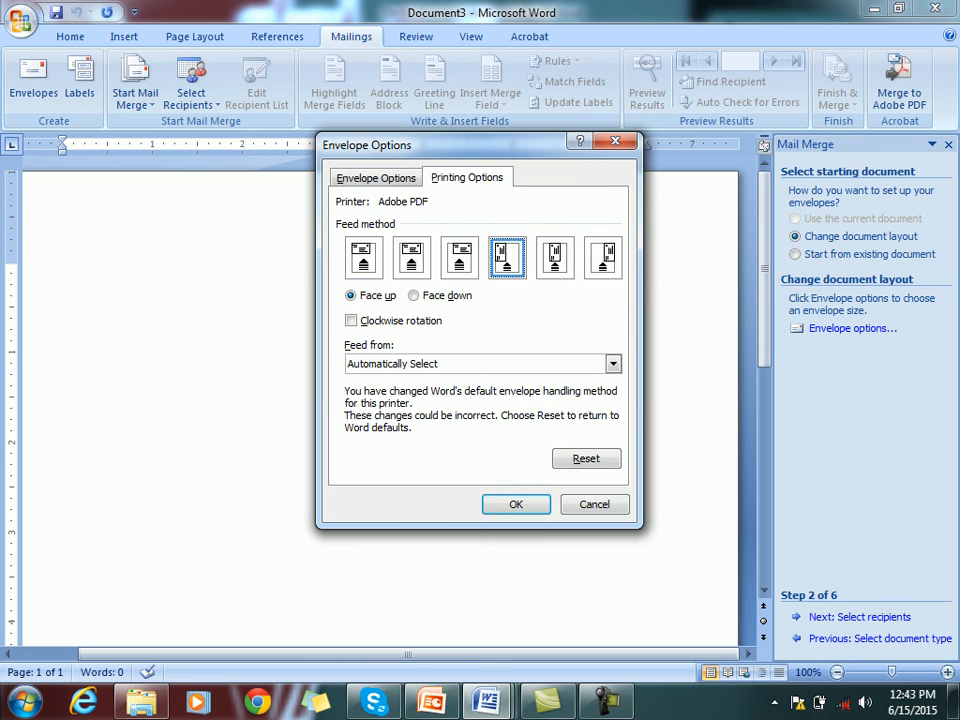
left_click(555, 258)
left_click(603, 258)
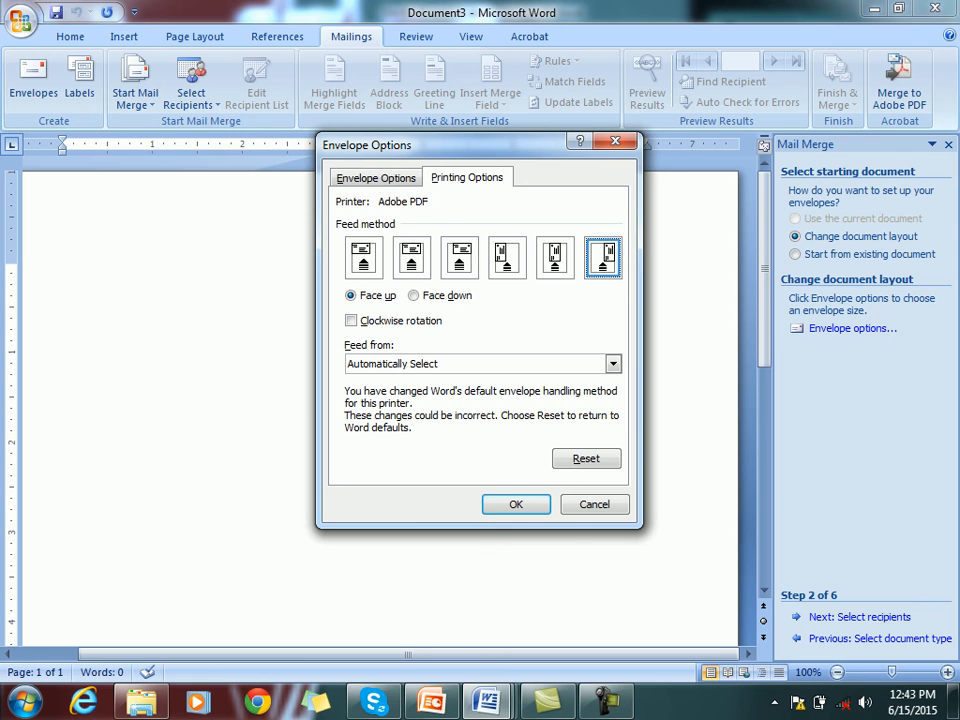
left_click(376, 178)
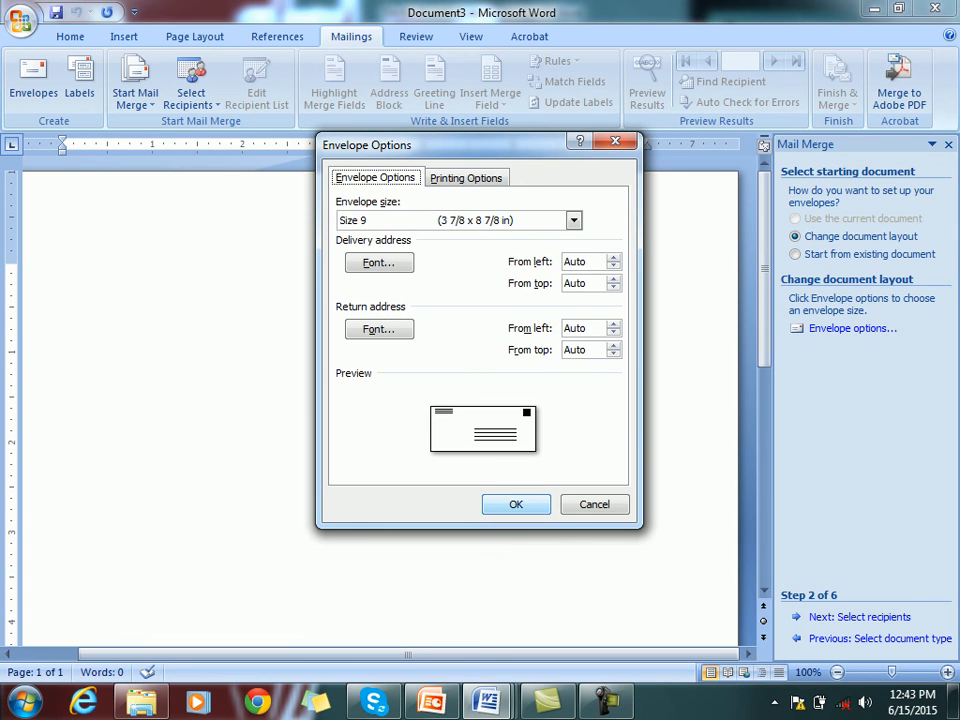
left_click(516, 504)
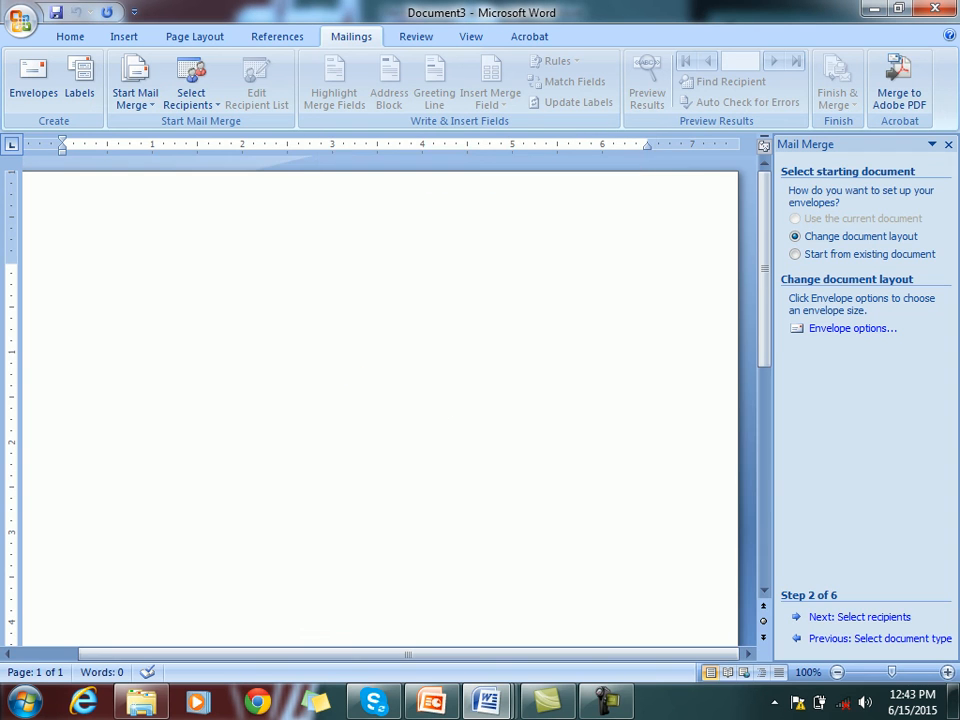
Use Sheet1$ of Desktop\Mail Merge\Mail.xlsx as the three-record recipient list
left_click(860, 617)
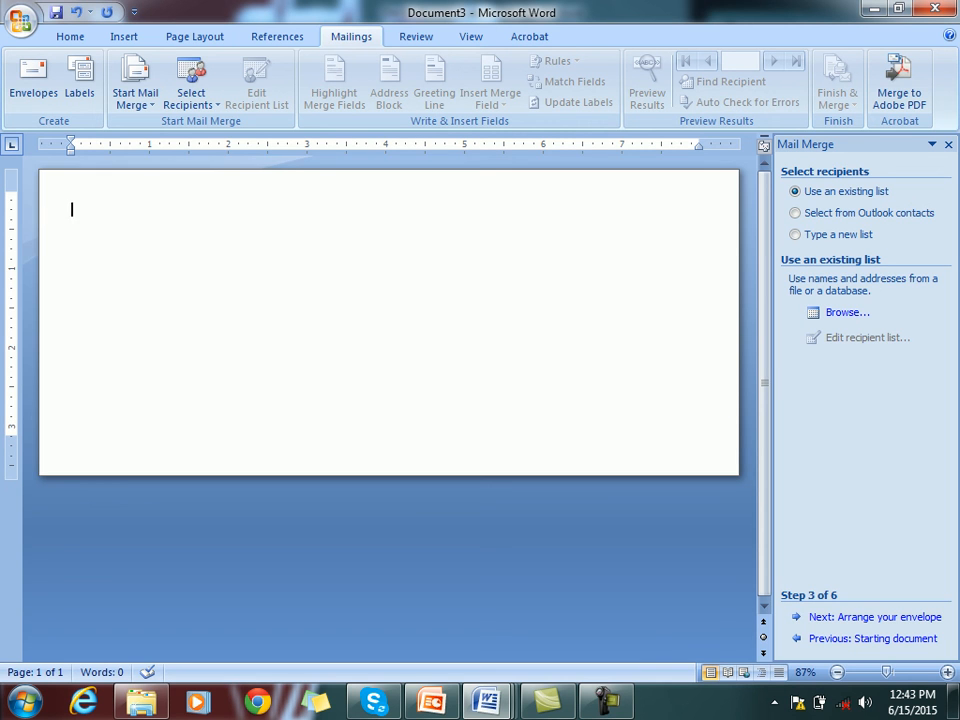
left_click(331, 336)
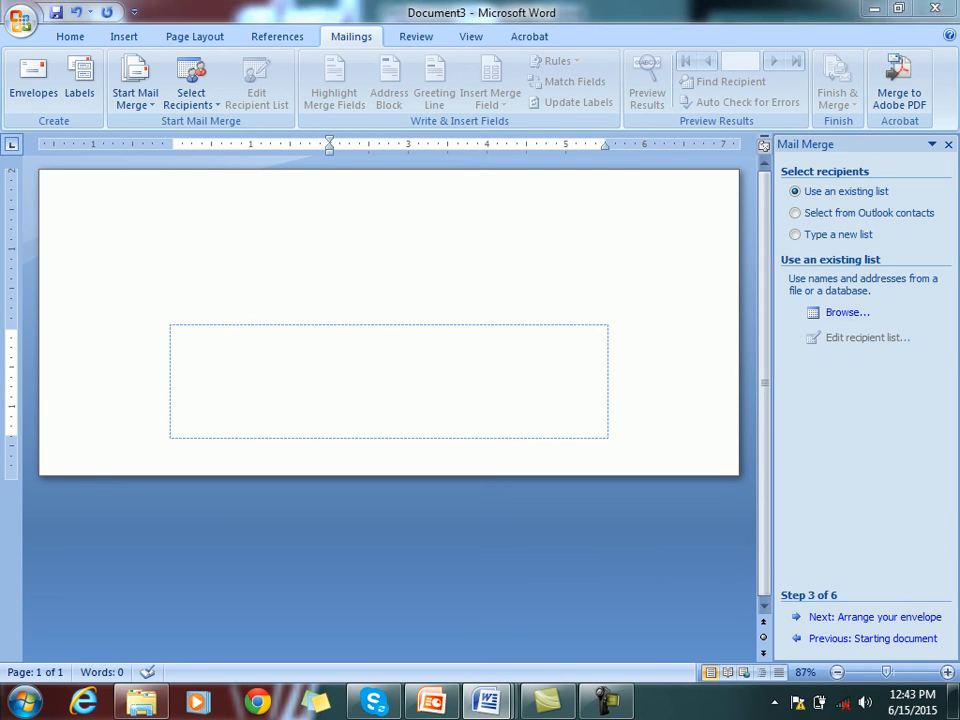
left_click(847, 313)
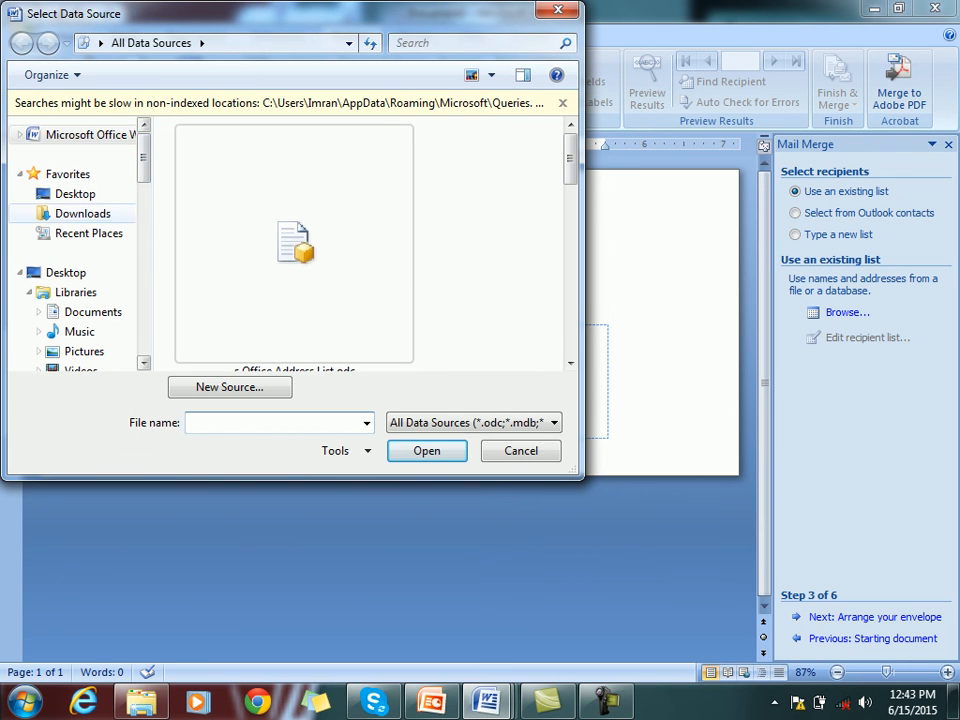
left_click(75, 194)
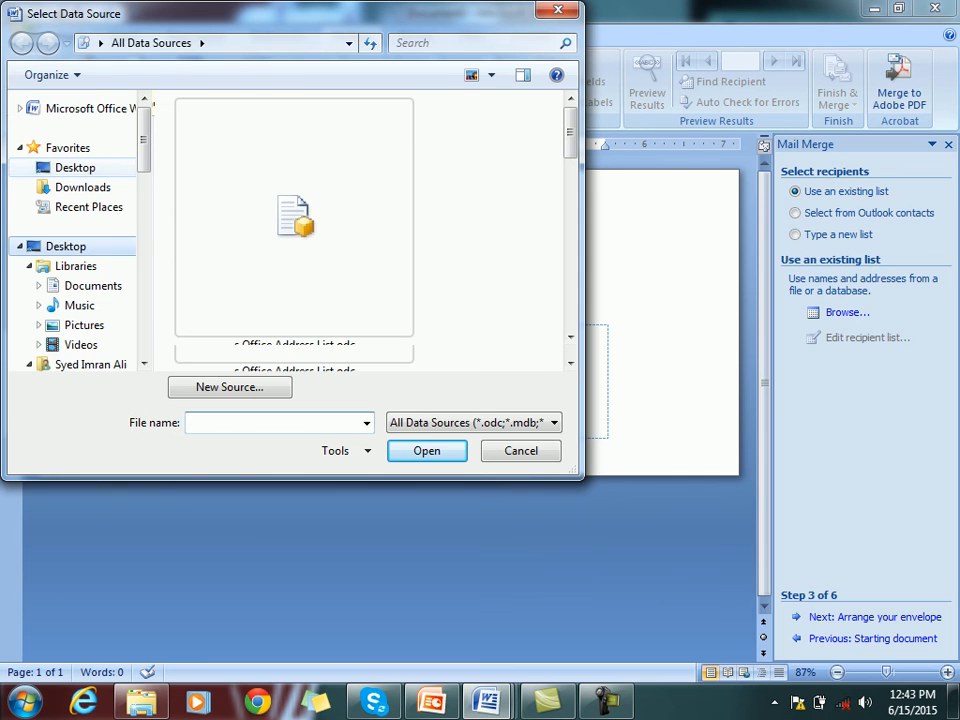
scroll(285, 120, "down", 5)
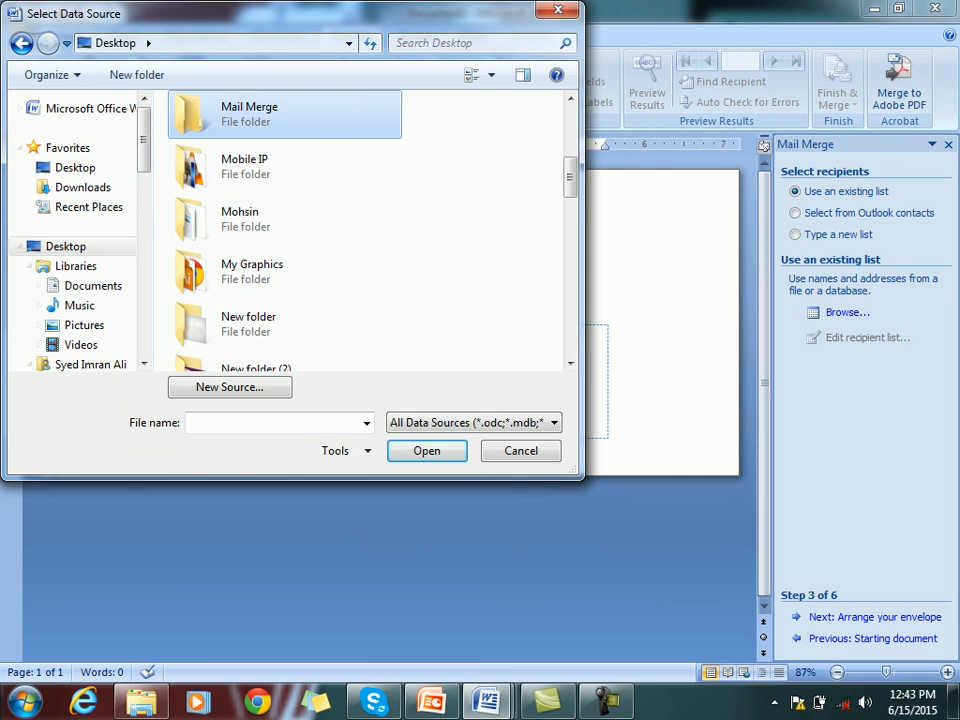
double_click(285, 115)
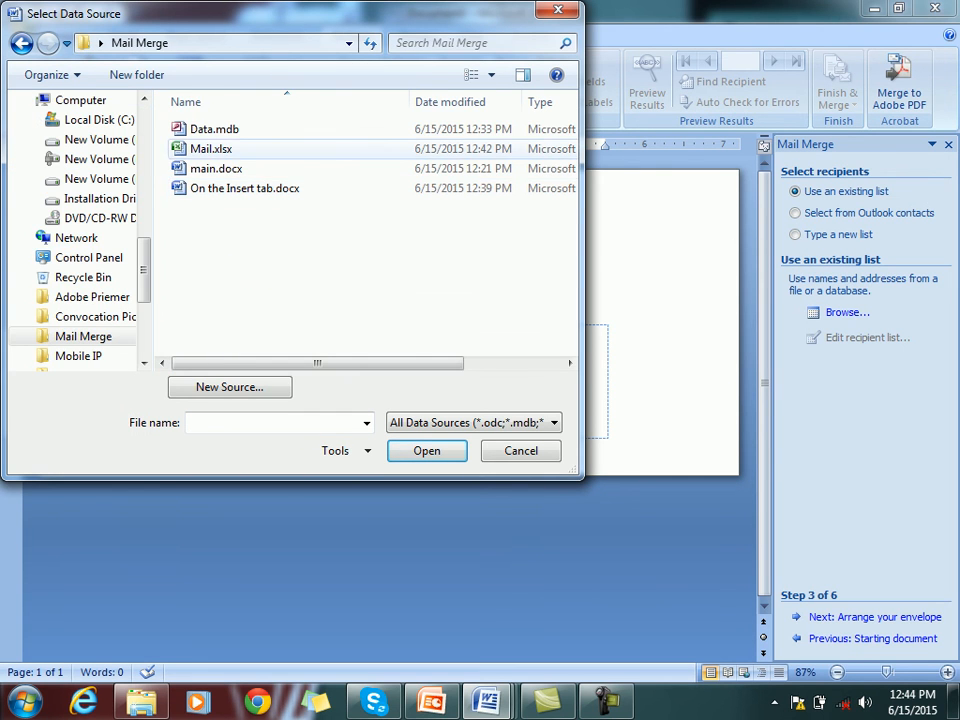
left_click(225, 149)
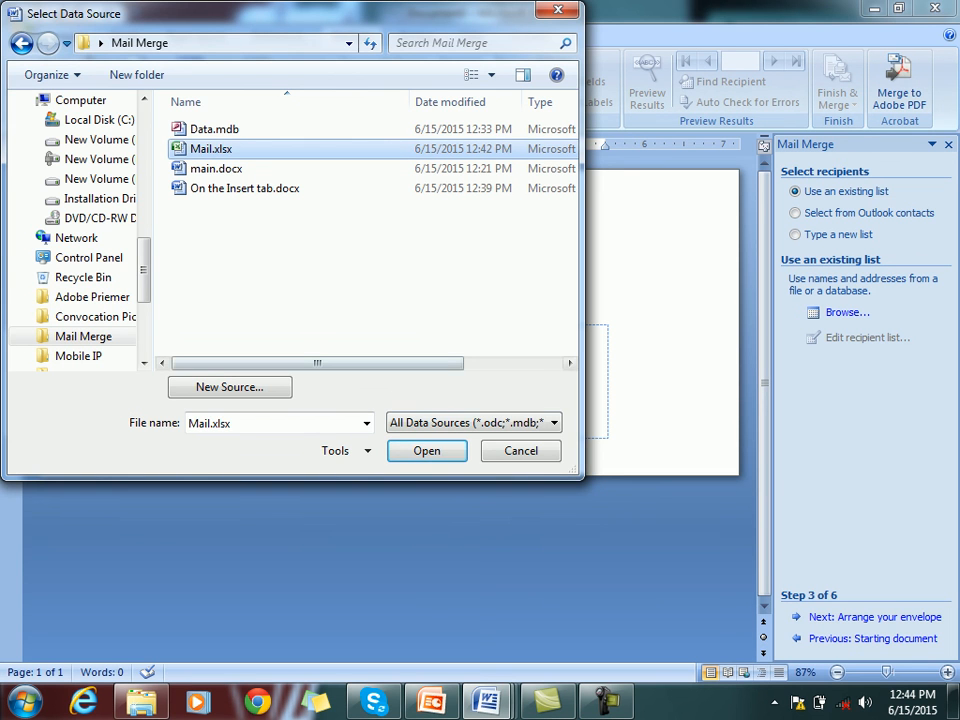
left_click(427, 451)
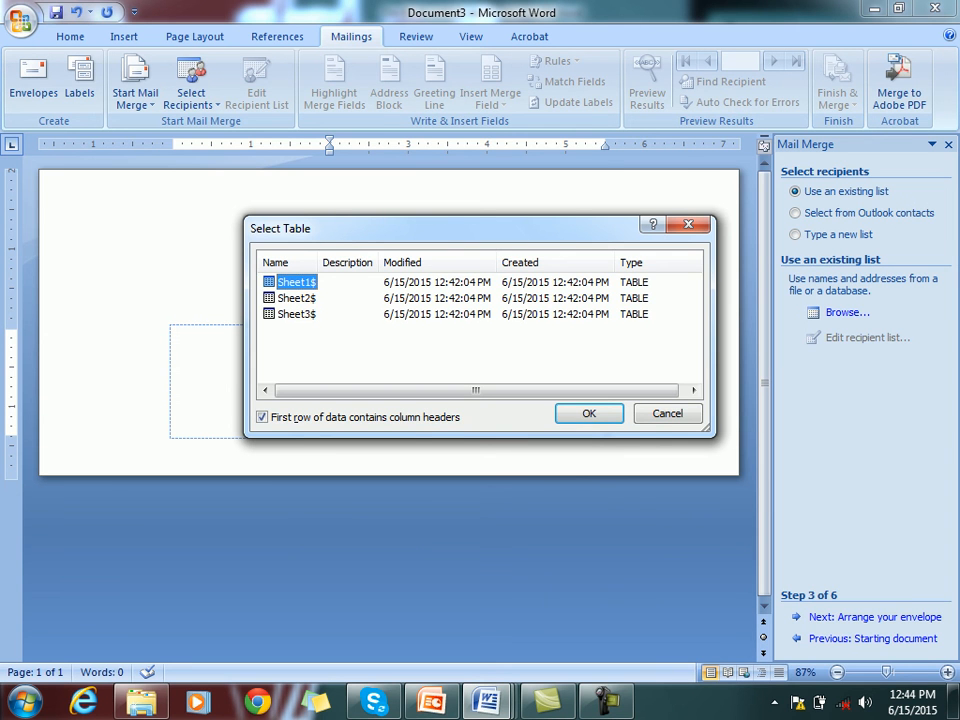
left_click(589, 413)
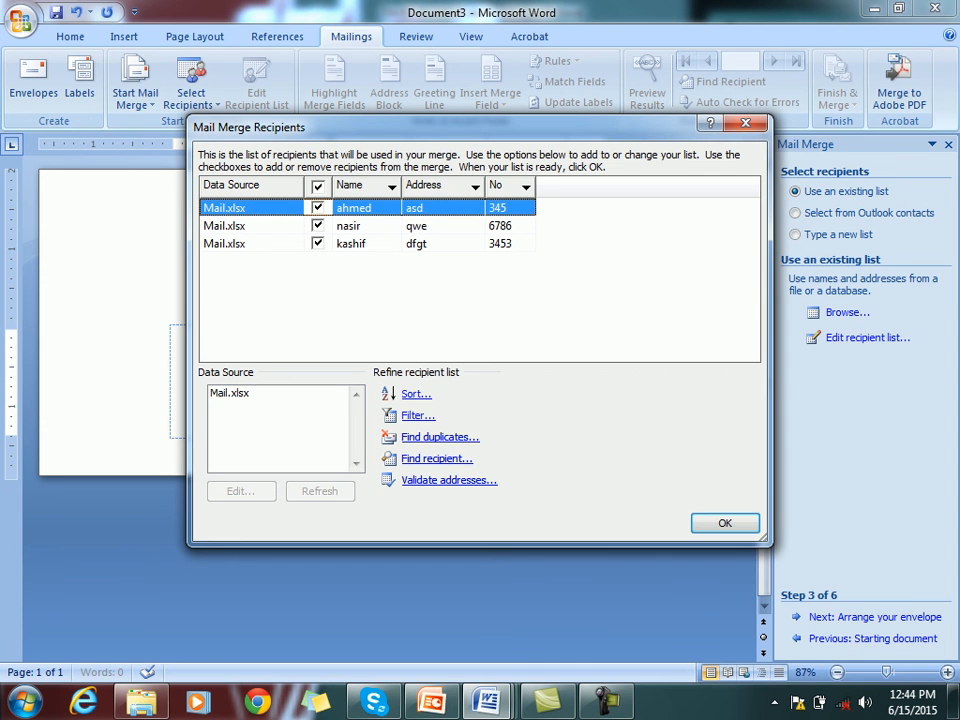
left_click(725, 523)
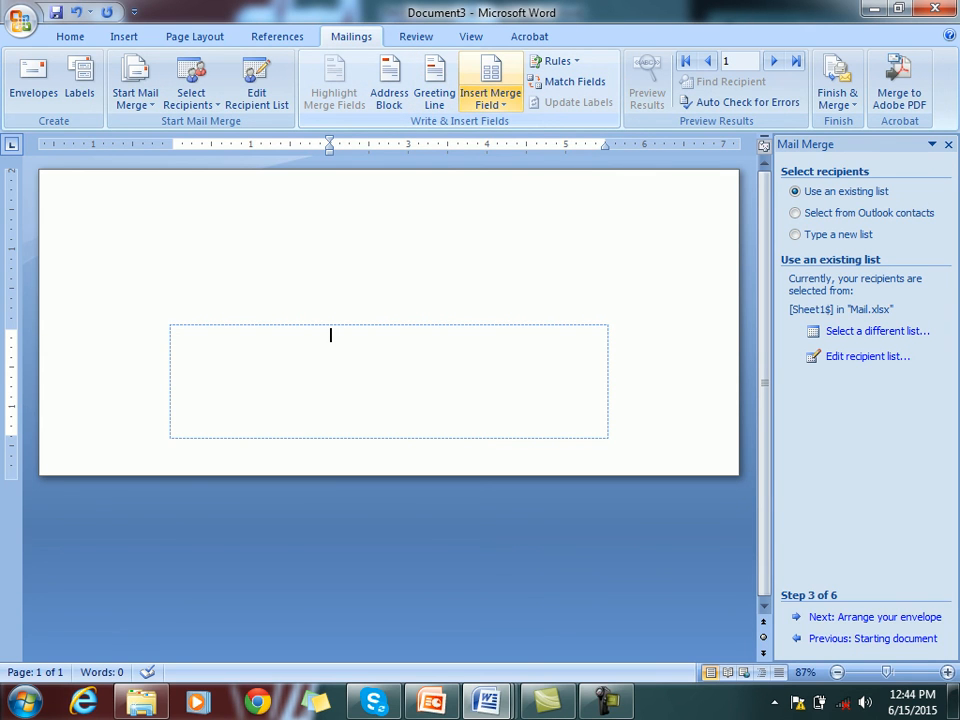
Insert the Name, Address and No merge fields on separate lines of the address area
left_click(491, 103)
left_click(505, 125)
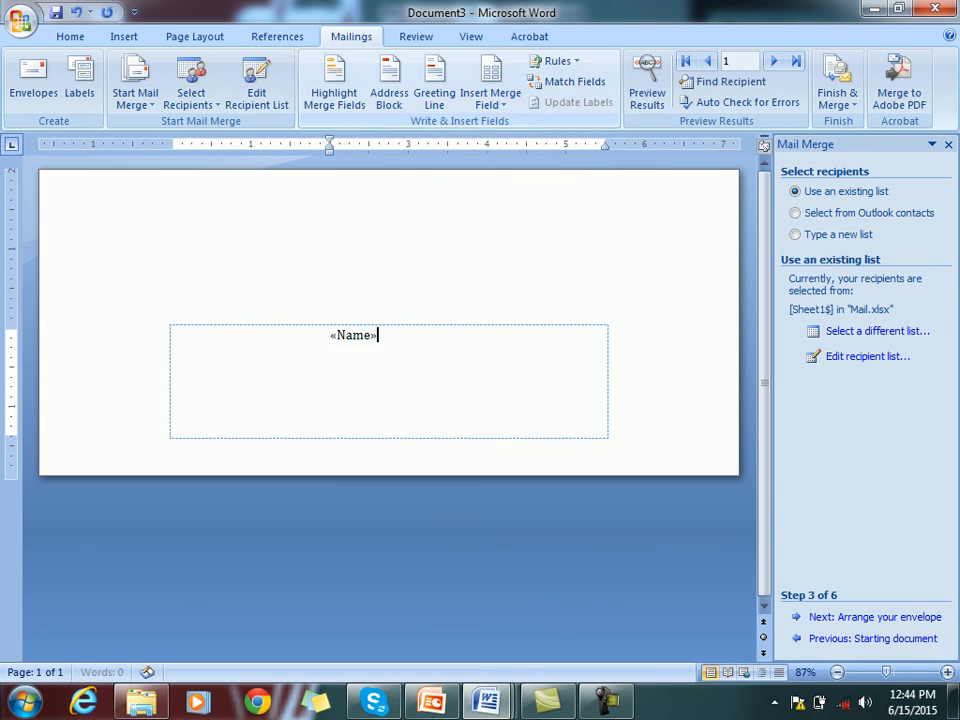
key("Return")
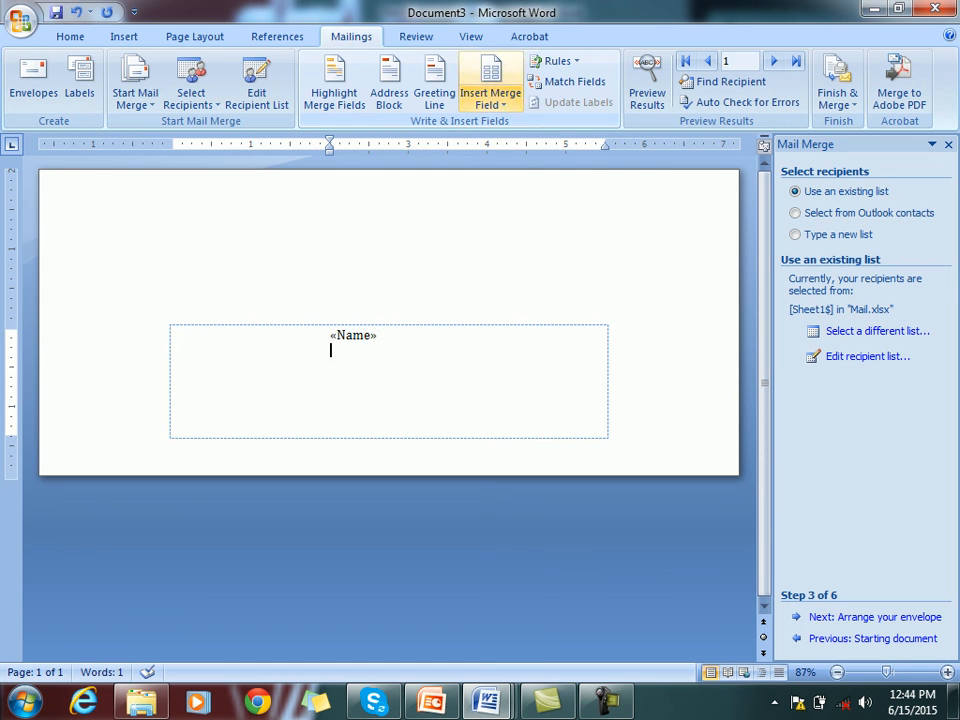
left_click(491, 100)
left_click(510, 145)
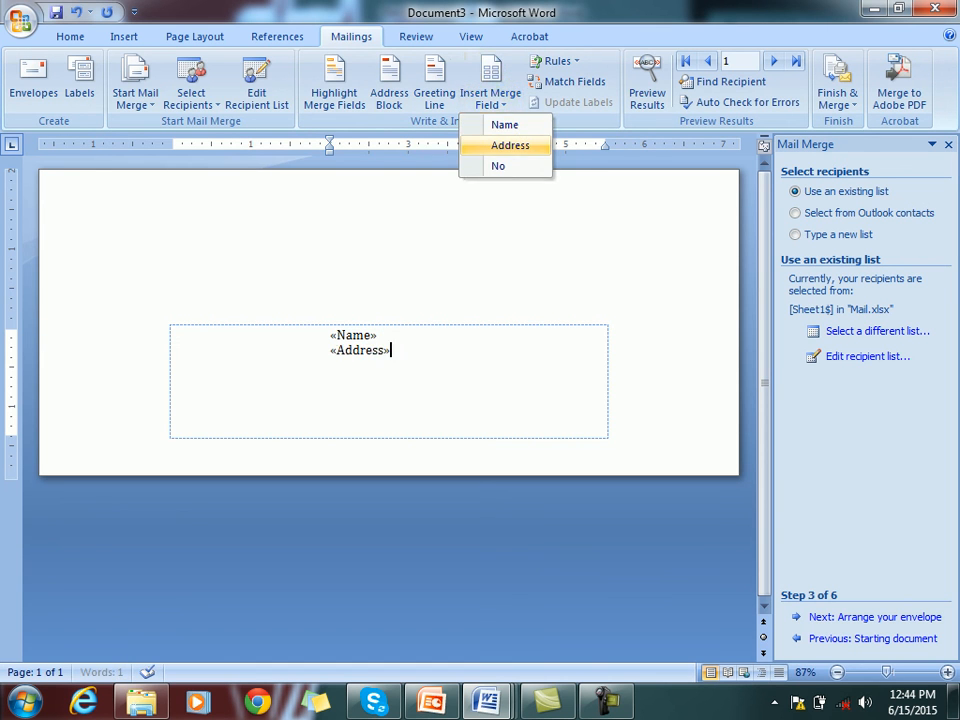
key("Return")
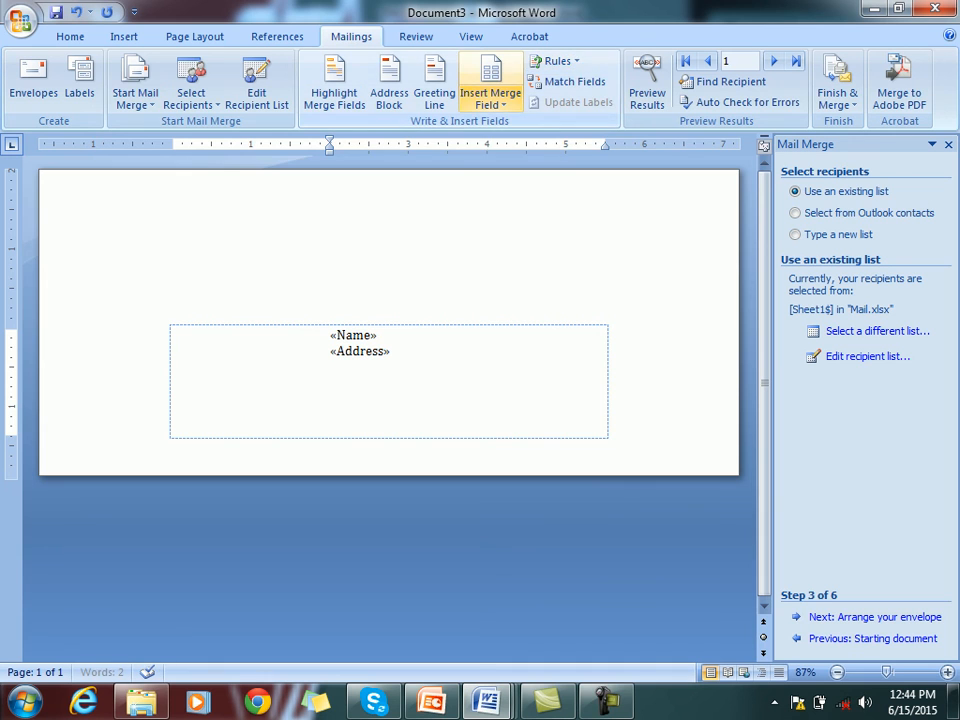
left_click(491, 100)
left_click(500, 166)
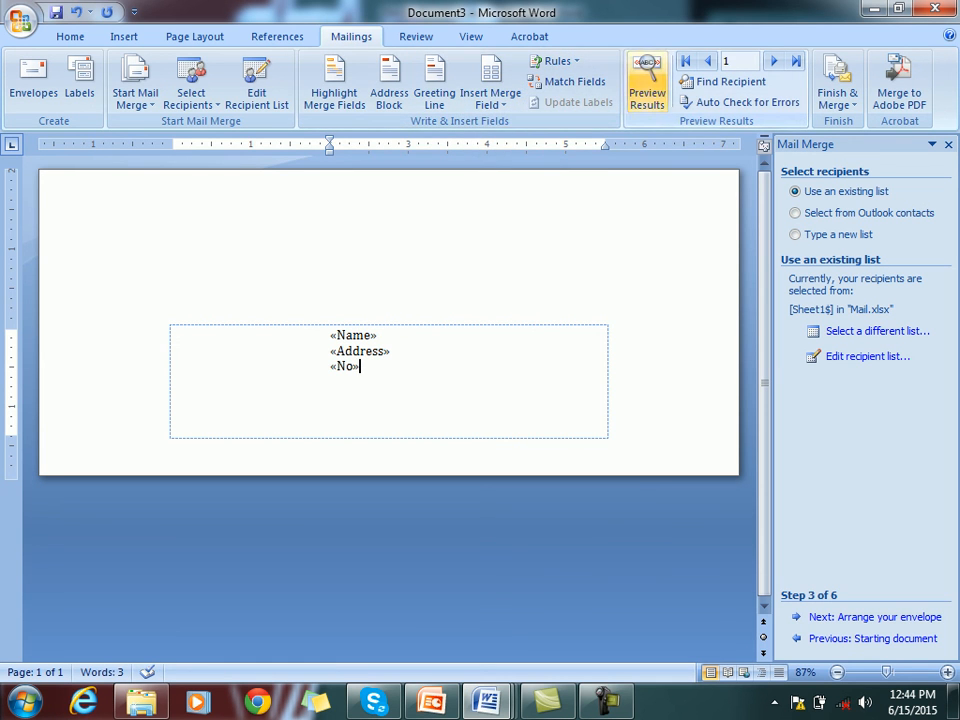
Preview the merged envelopes through the third record, then step back to record 1
left_click(646, 85)
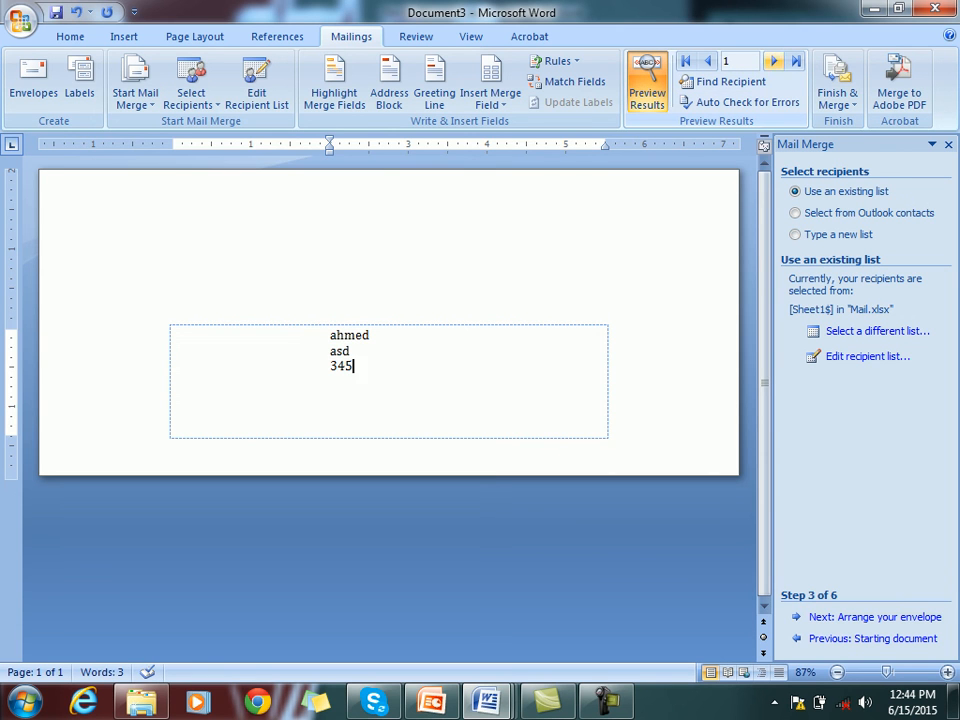
left_click(773, 61)
left_click(773, 61)
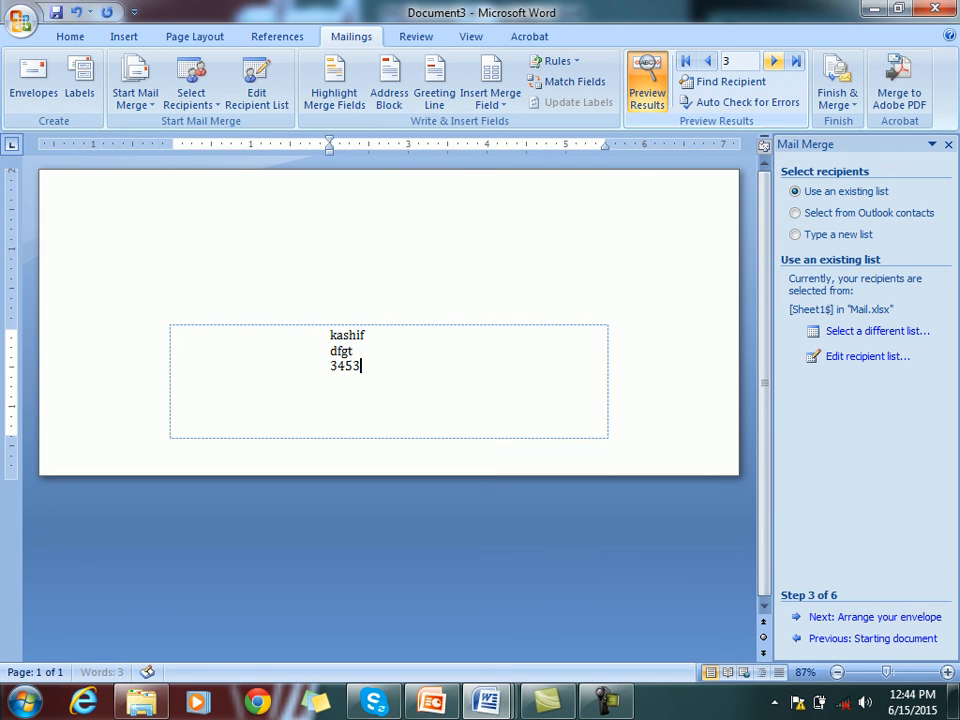
left_click(707, 61)
left_click(707, 61)
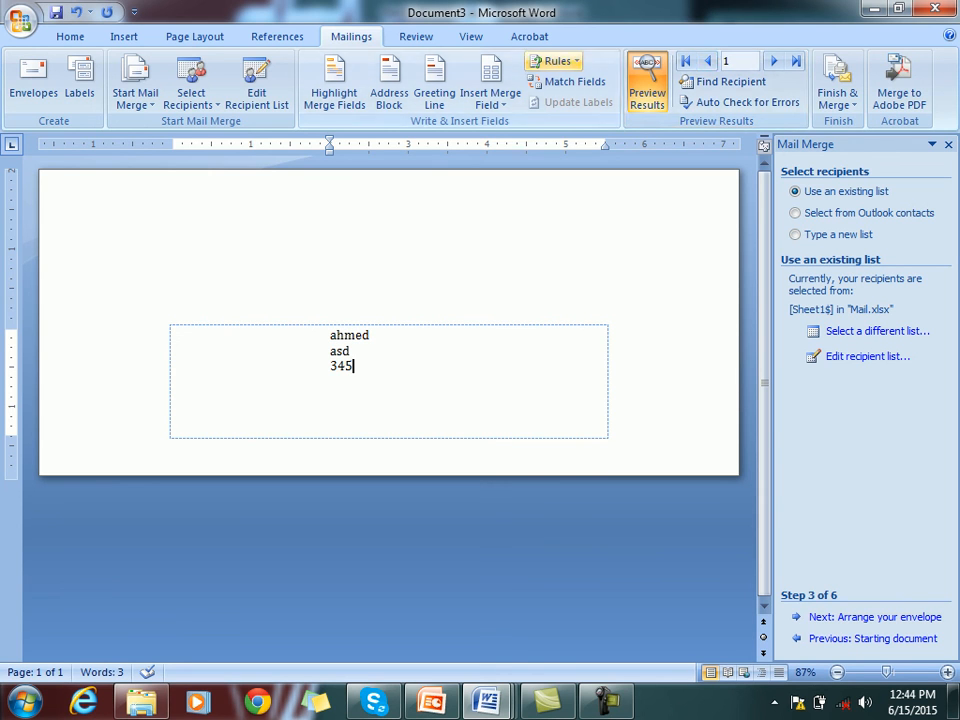
left_click(555, 61)
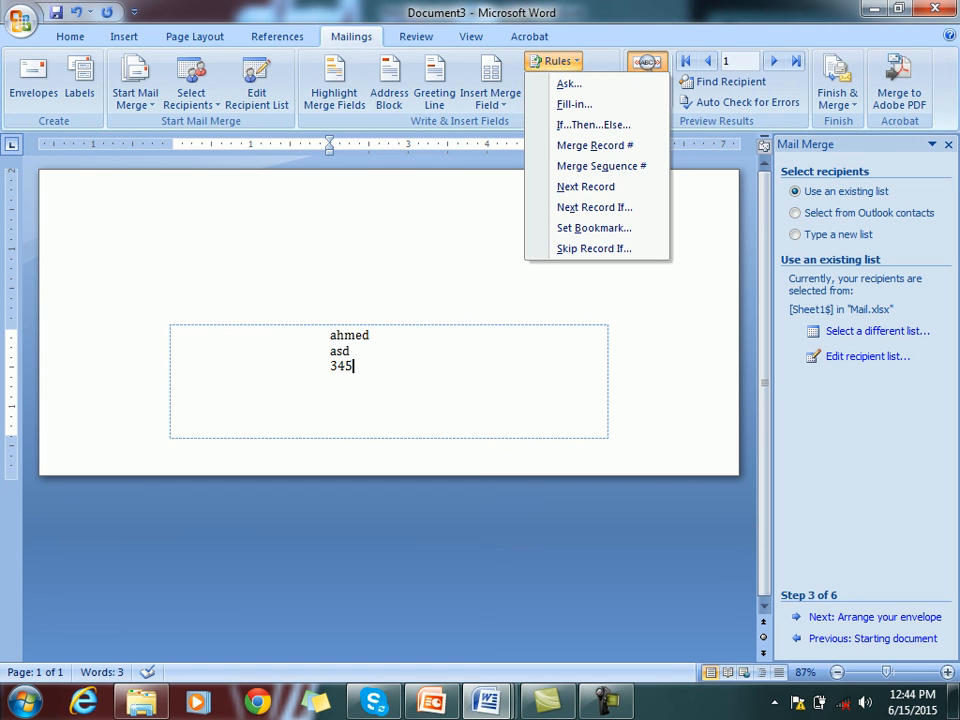
left_click(555, 61)
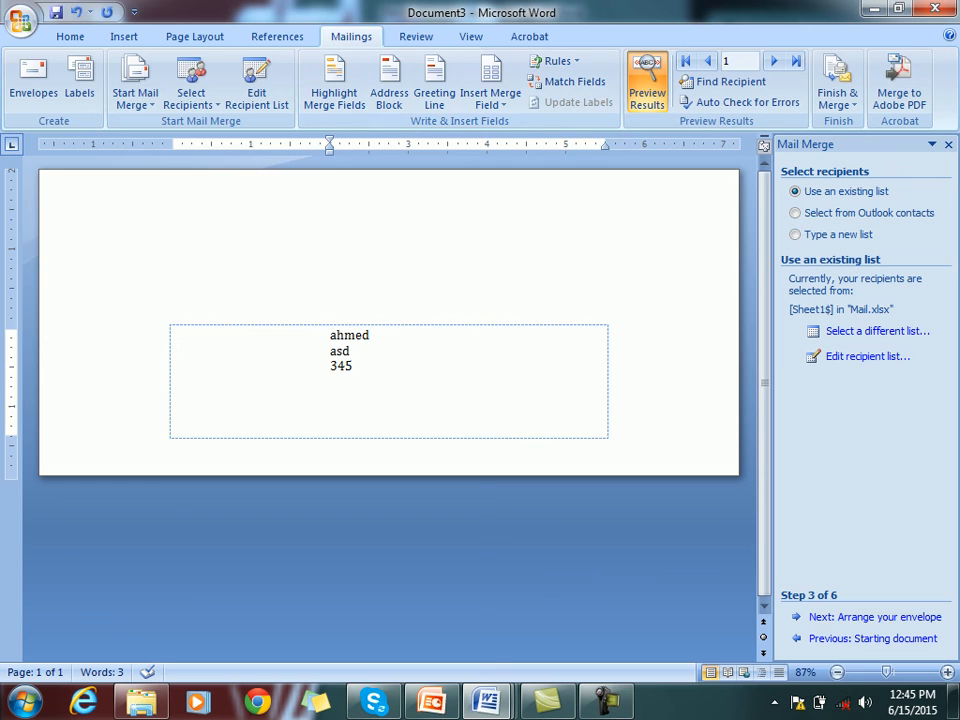
left_click(607, 701)
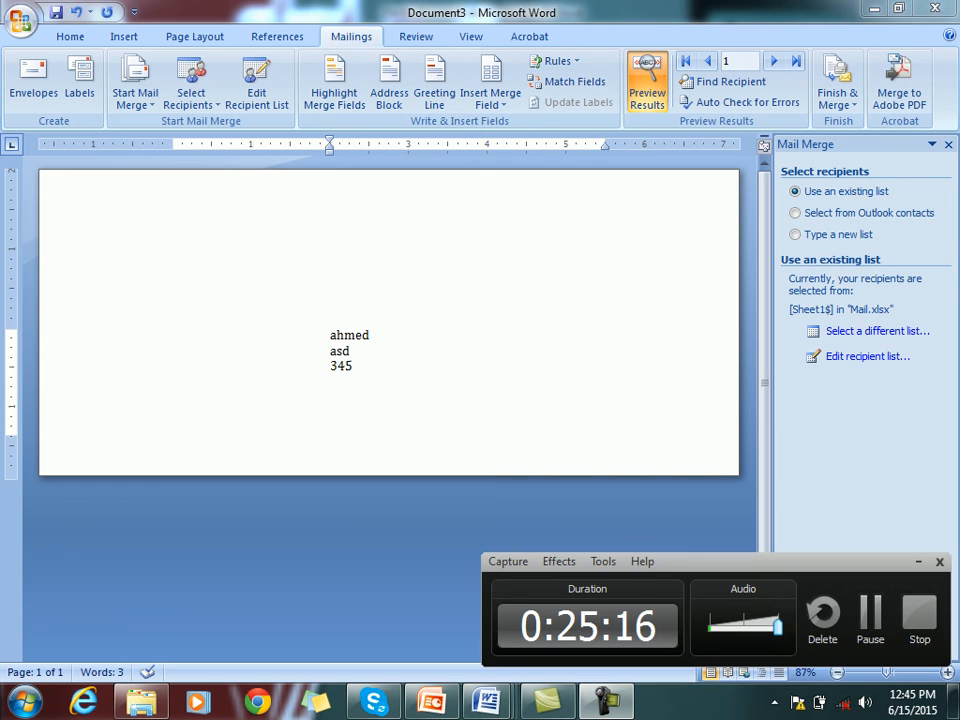